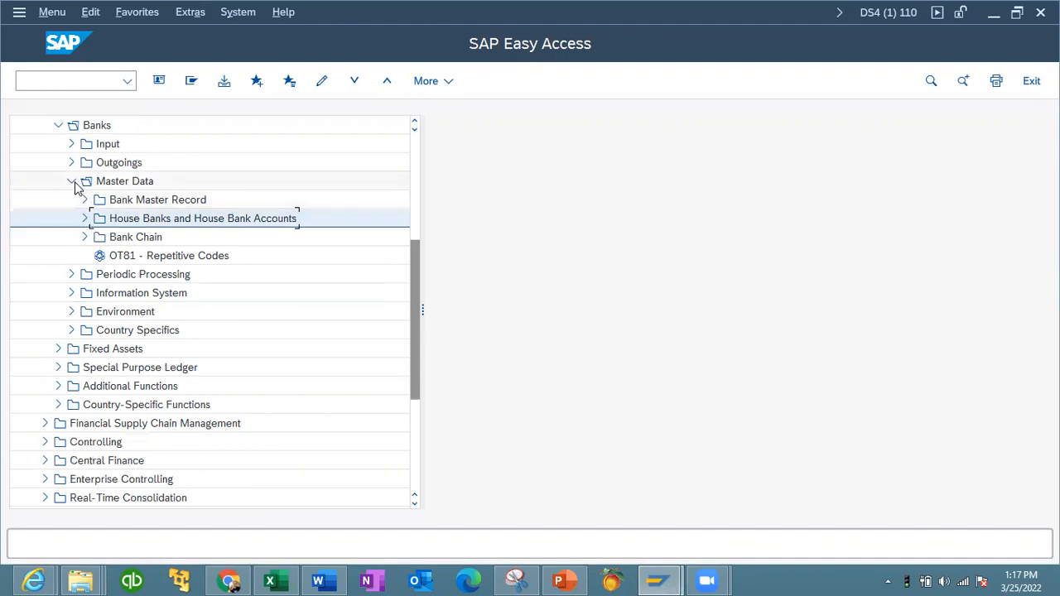
# - Navigate the SAP menu tree to Accounting > Financial Accounting > Banks > Master Data
pyautogui.click(74, 184)
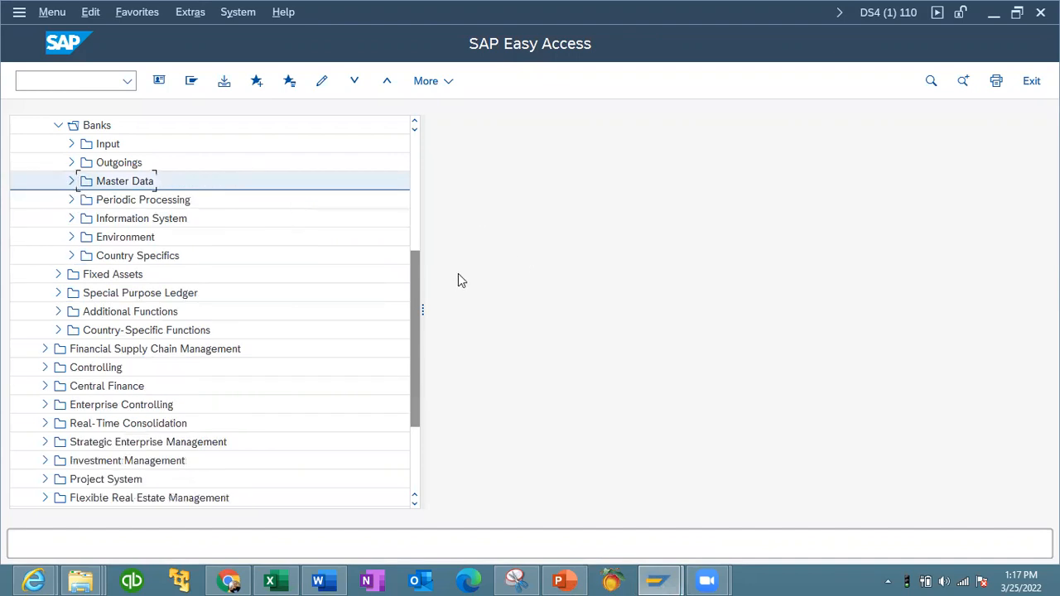
pyautogui.moveTo(416, 282); pyautogui.dragTo(405, 116)
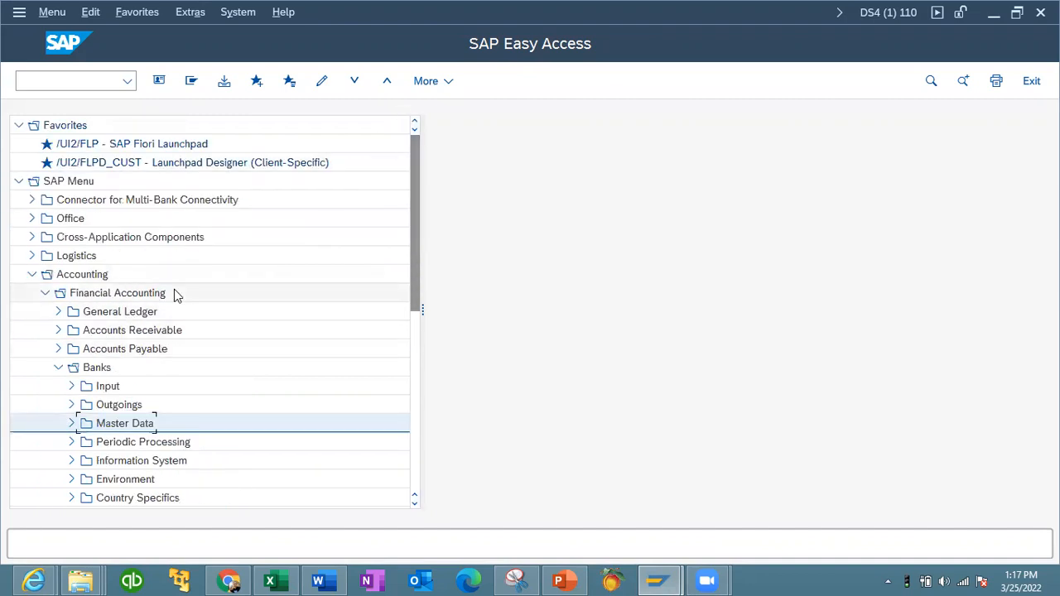
pyautogui.click(58, 367)
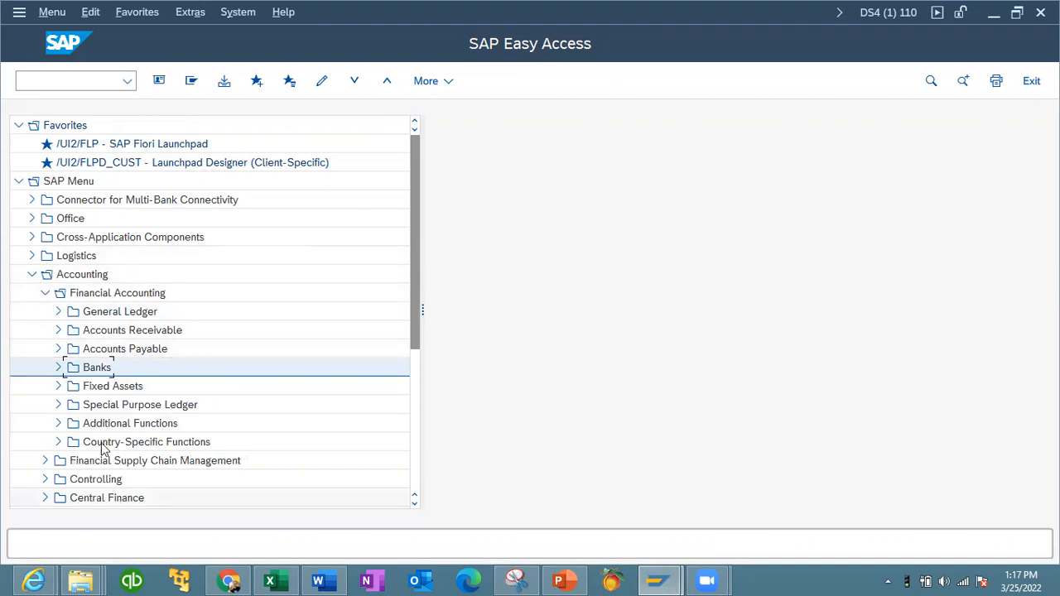
pyautogui.click(45, 293)
pyautogui.click(35, 274)
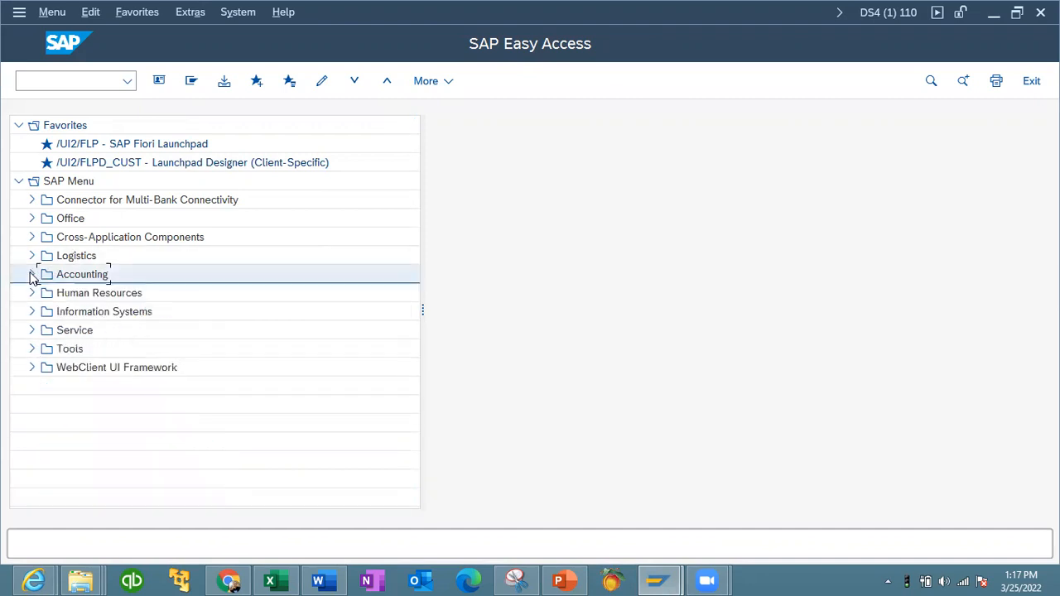
pyautogui.click(33, 275)
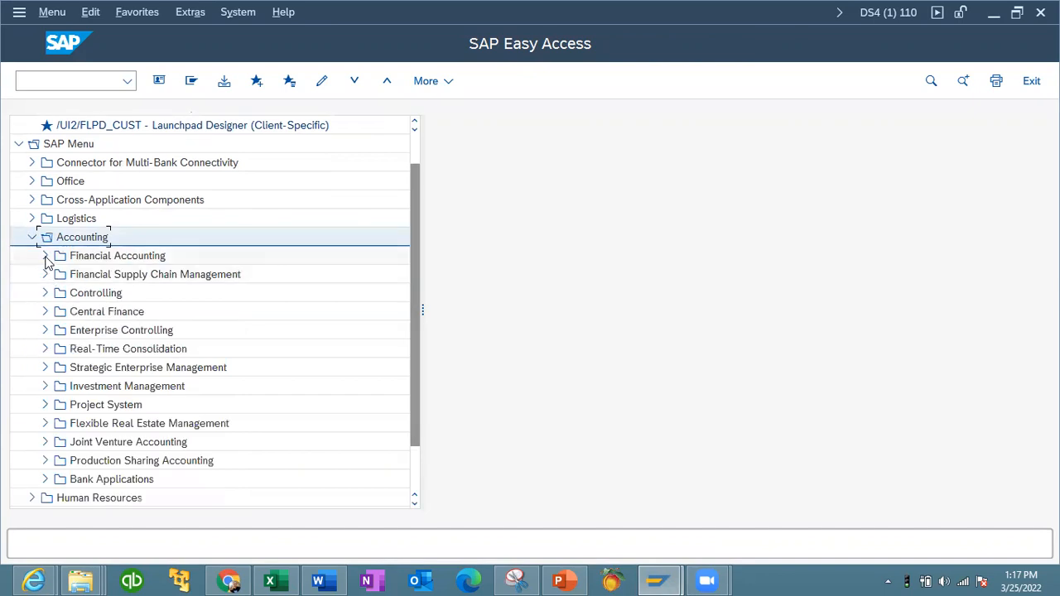
pyautogui.click(46, 257)
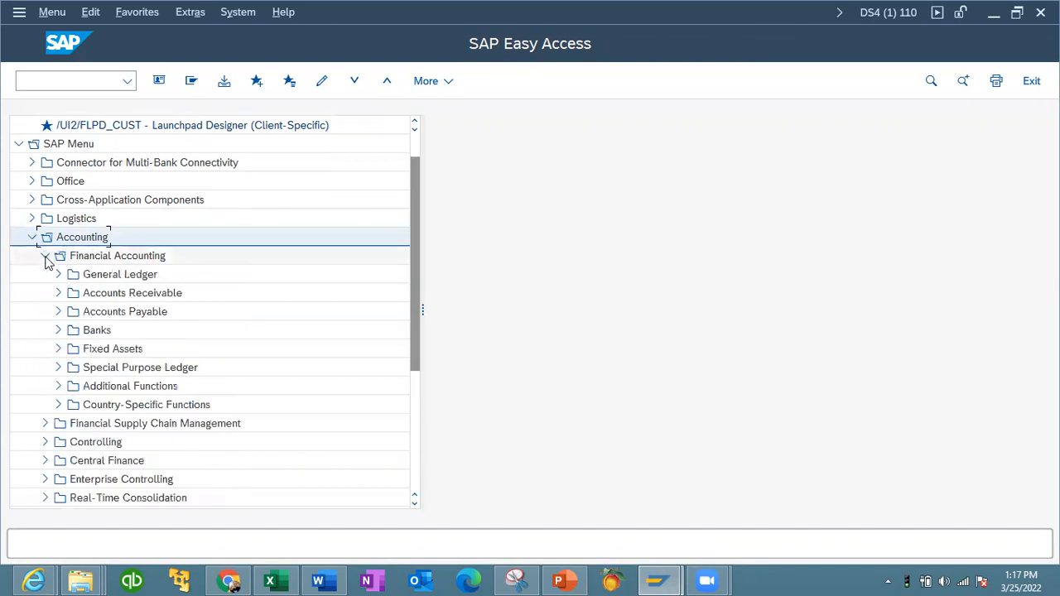
pyautogui.click(58, 331)
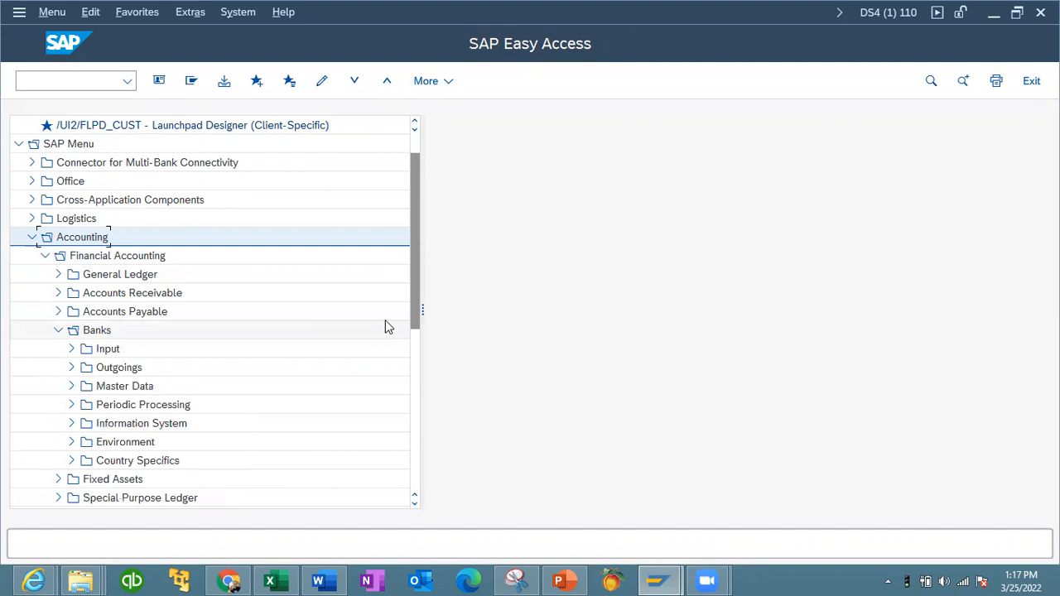
pyautogui.click(71, 386)
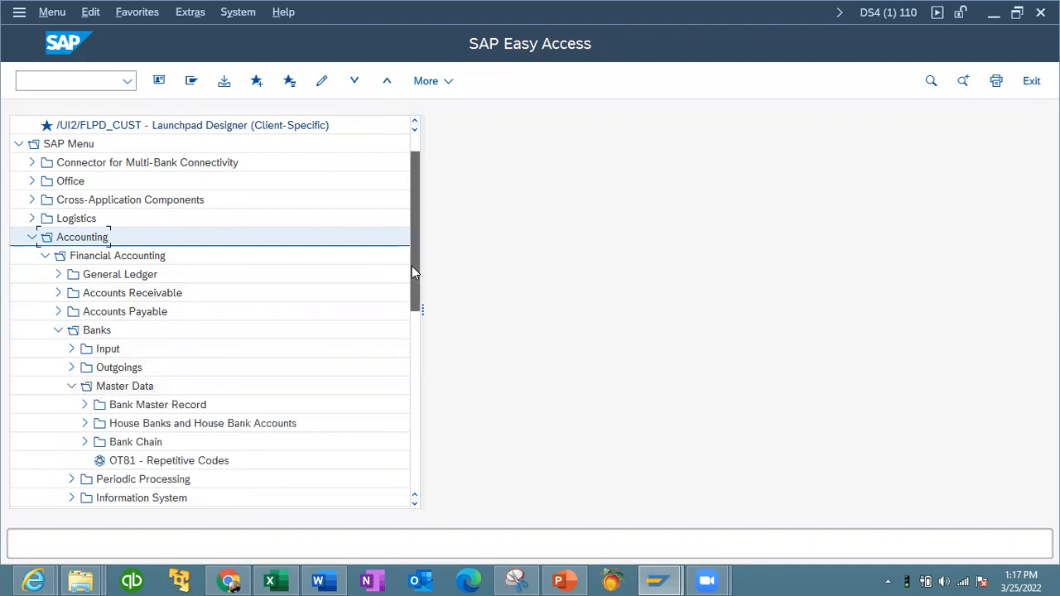
pyautogui.scroll(-2, 414, 273)
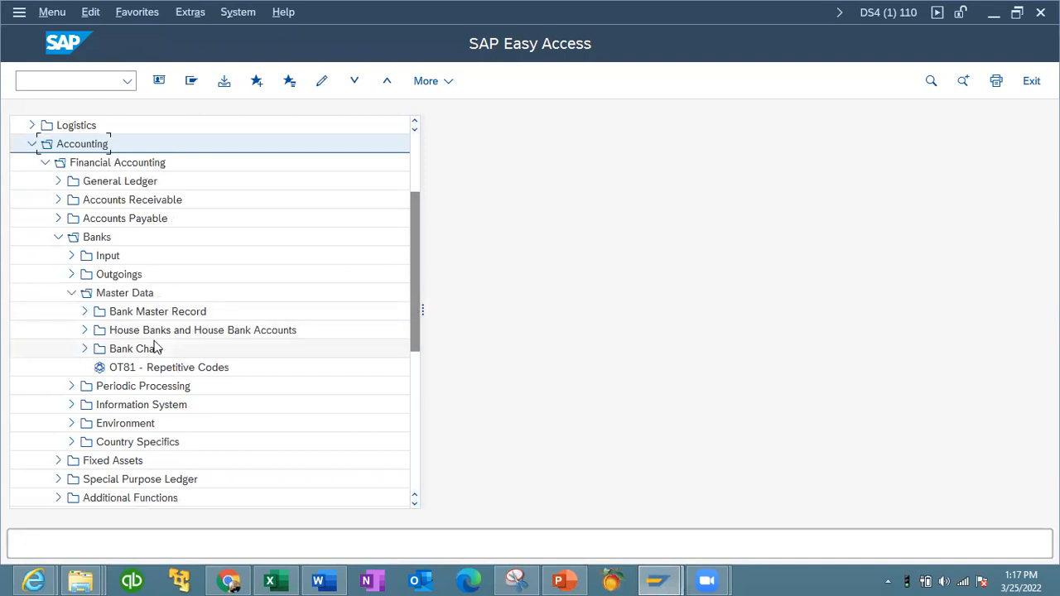
# - Expand the Bank Master Record and House Banks and House Bank Accounts folders and review their transactions
pyautogui.click(85, 312)
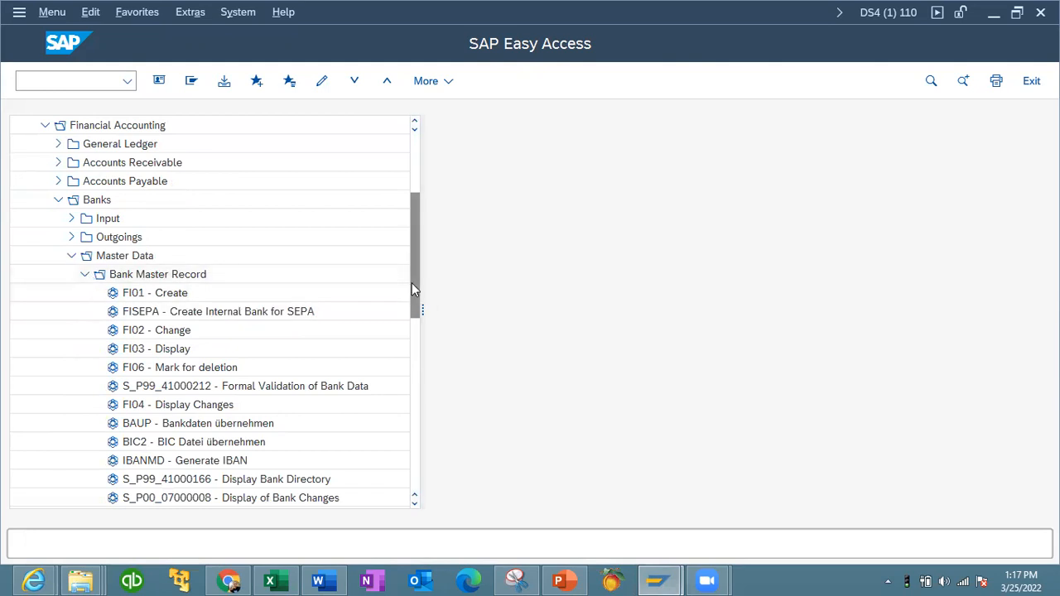
pyautogui.moveTo(411, 292); pyautogui.dragTo(419, 323)
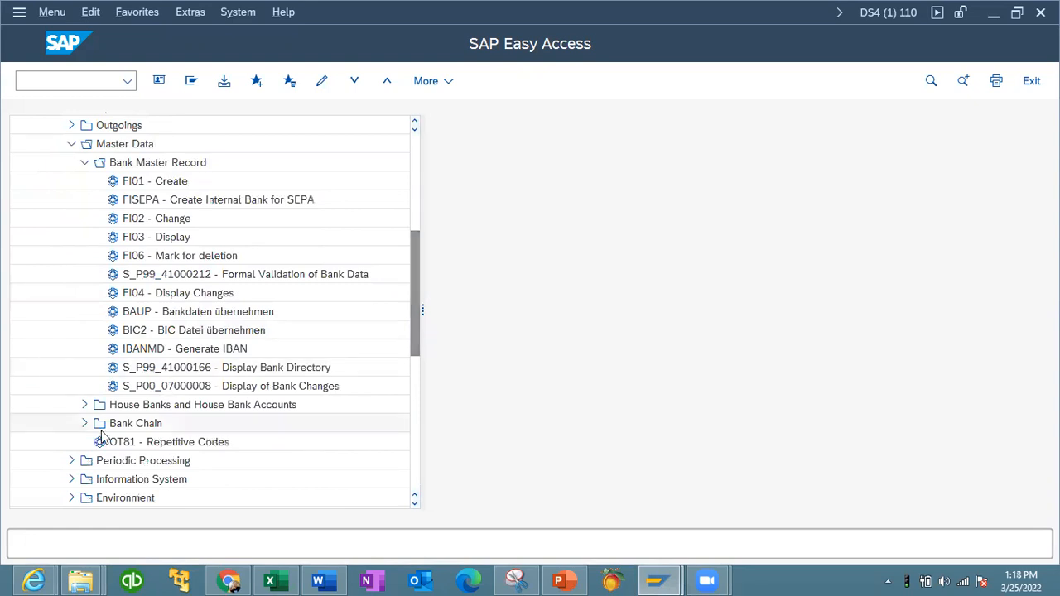
pyautogui.click(86, 404)
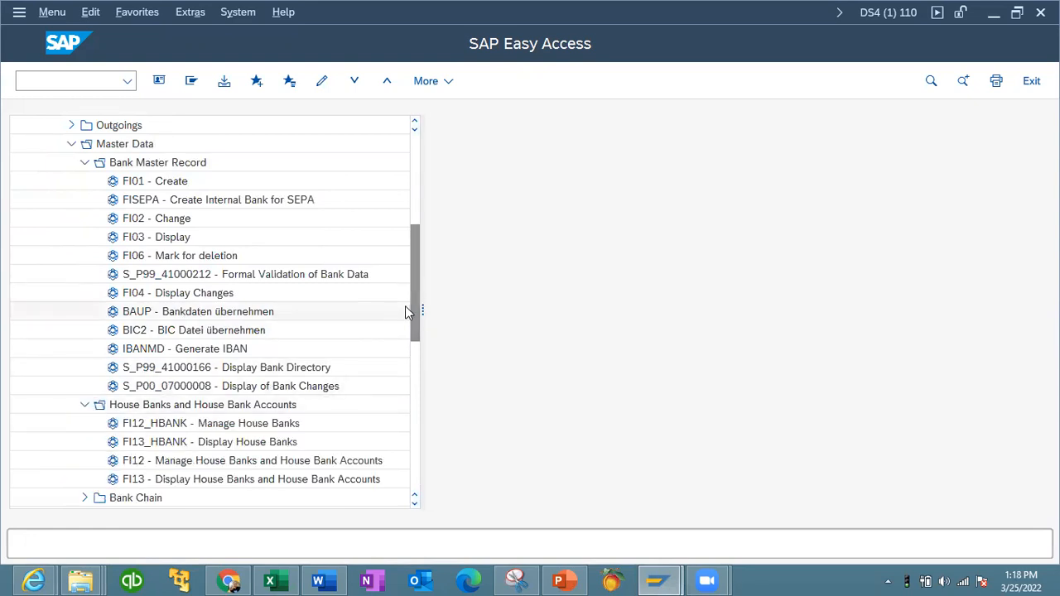
pyautogui.moveTo(416, 311); pyautogui.dragTo(416, 321)
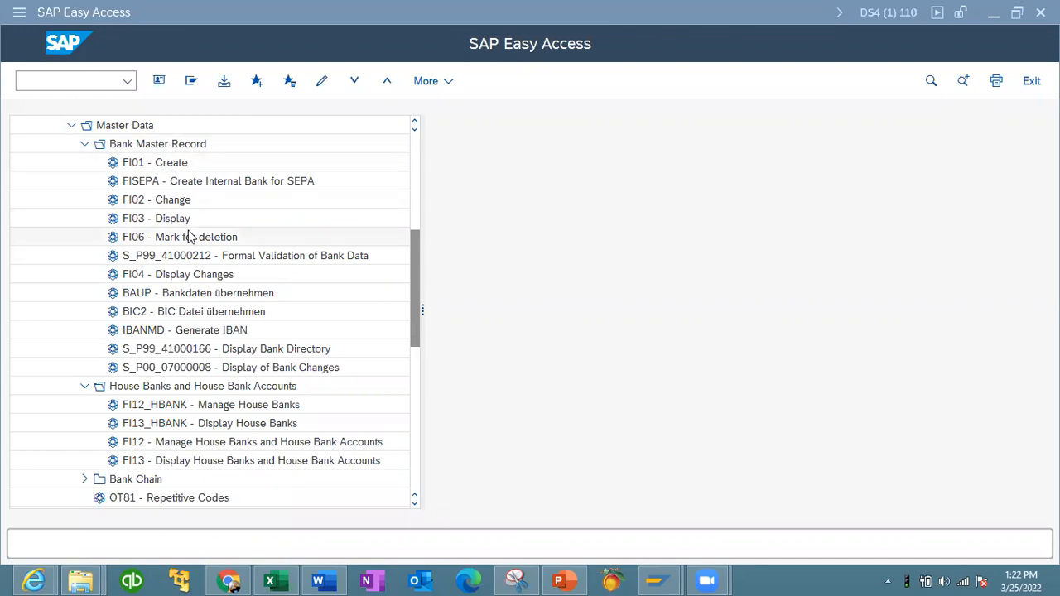
pyautogui.moveTo(418, 260); pyautogui.dragTo(417, 276)
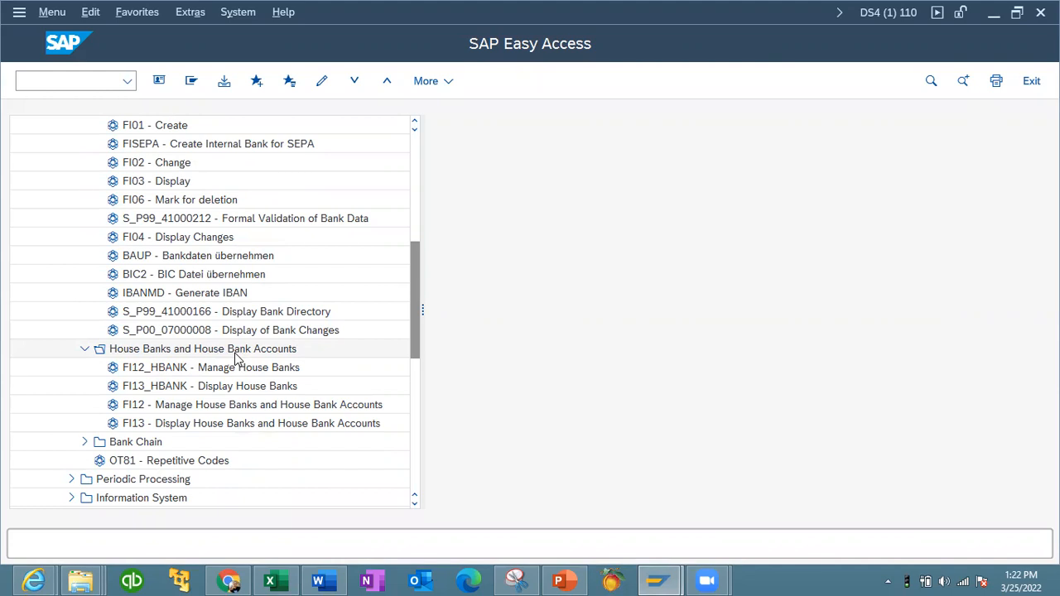
pyautogui.moveTo(417, 310); pyautogui.dragTo(412, 280)
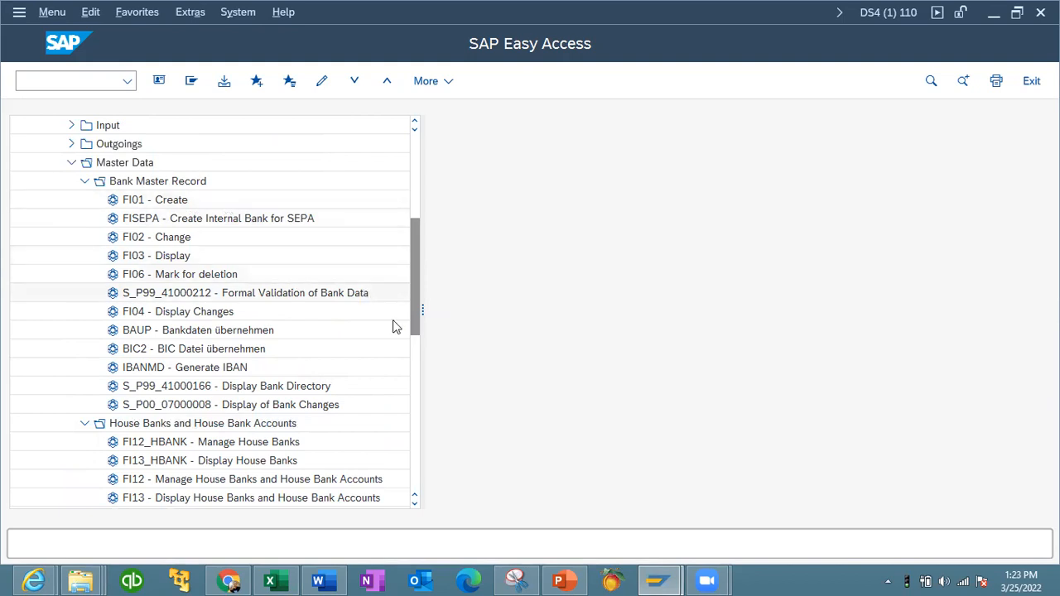
pyautogui.moveTo(416, 280); pyautogui.dragTo(394, 315)
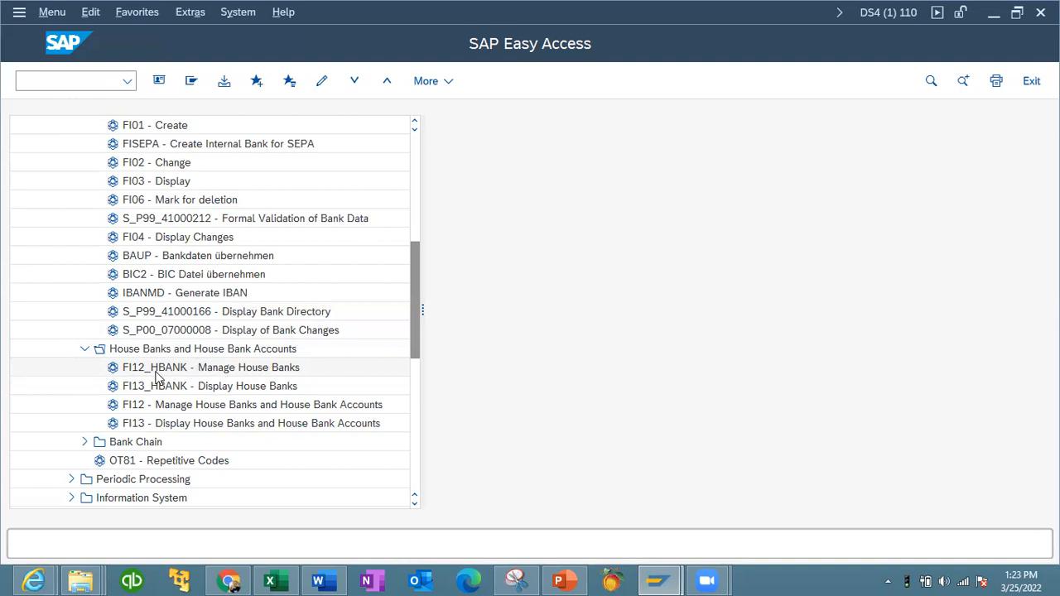
# - Open FI12_HBANK - Manage House Banks for company code 1110
pyautogui.doubleClick(218, 370)
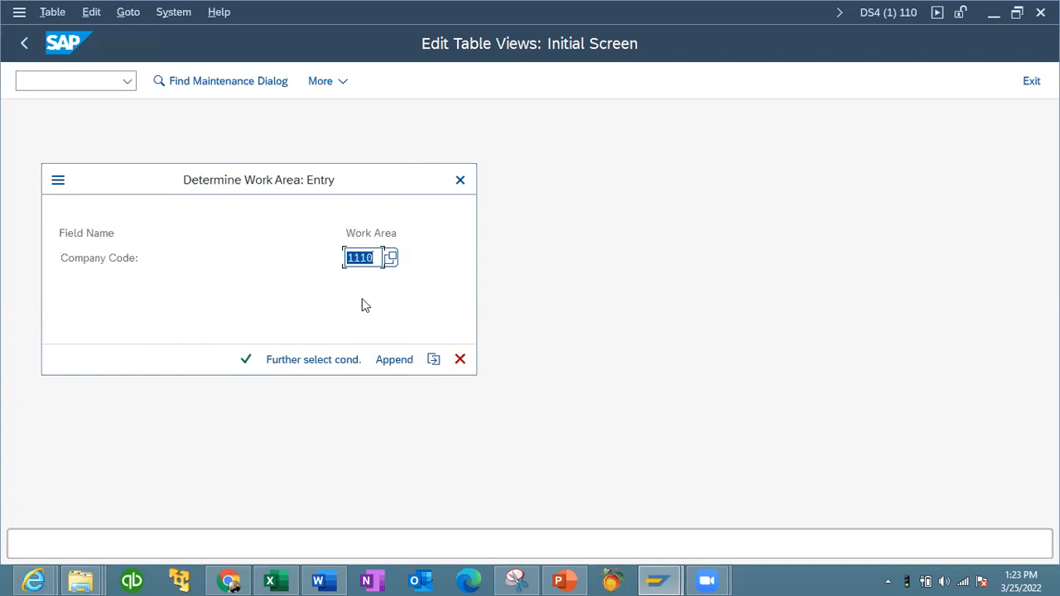
pyautogui.click(247, 361)
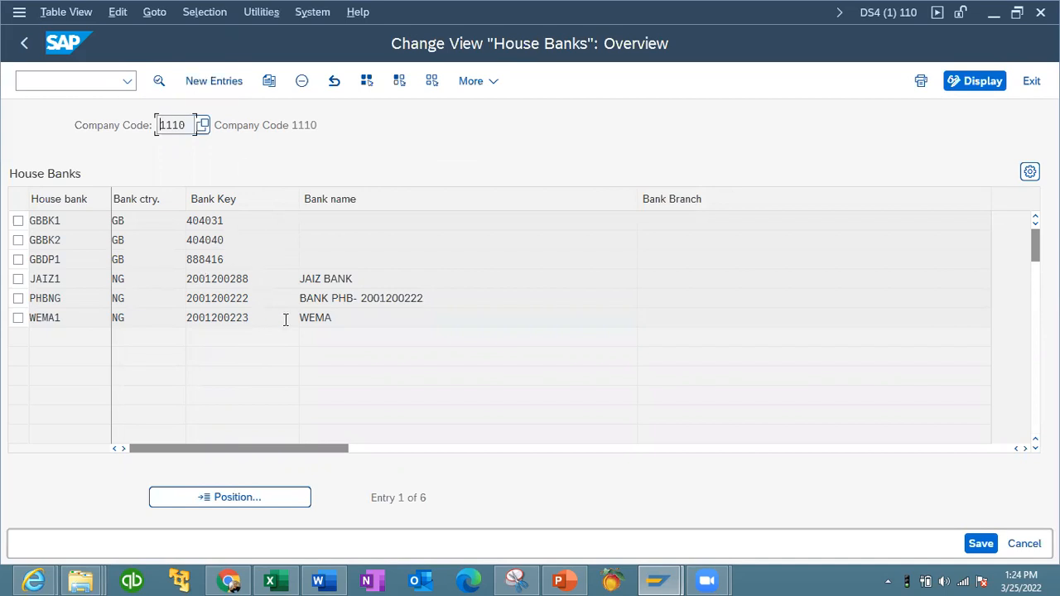
# - Create a new house bank entry with the house bank ID ACCES
pyautogui.click(17, 298)
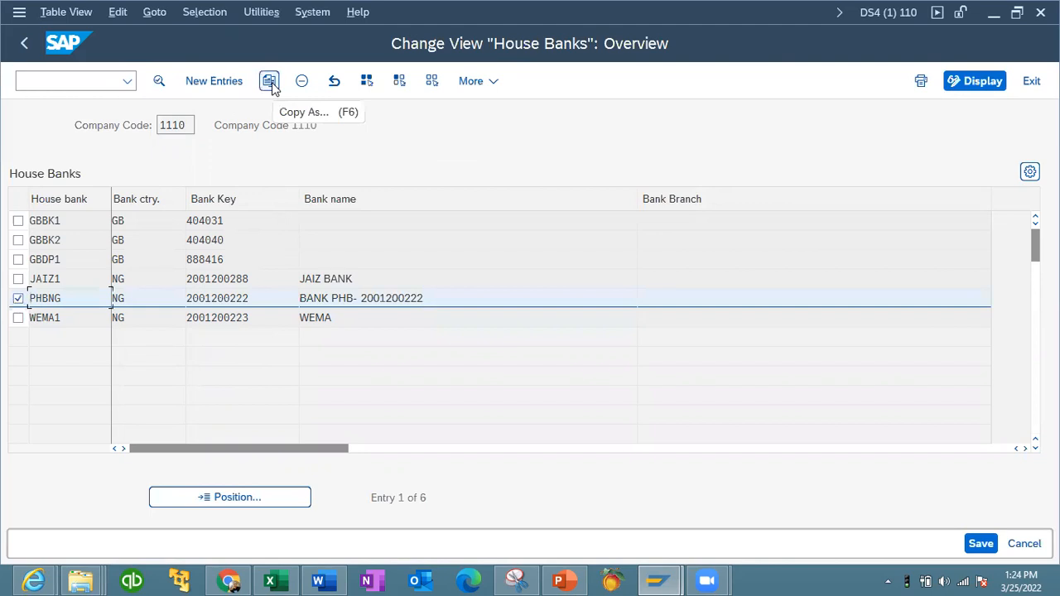
pyautogui.click(17, 298)
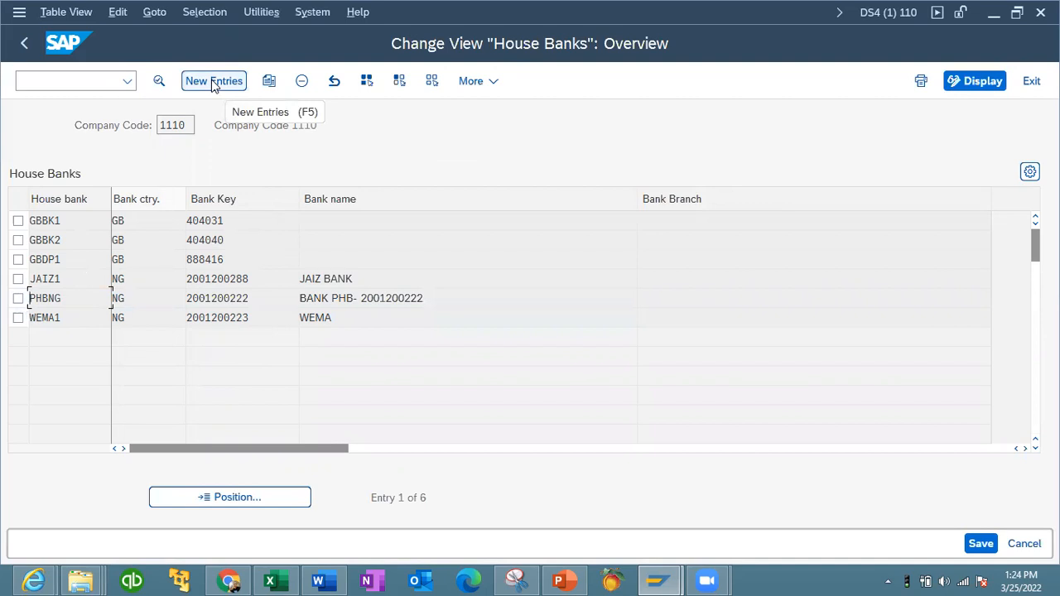
pyautogui.click(213, 83)
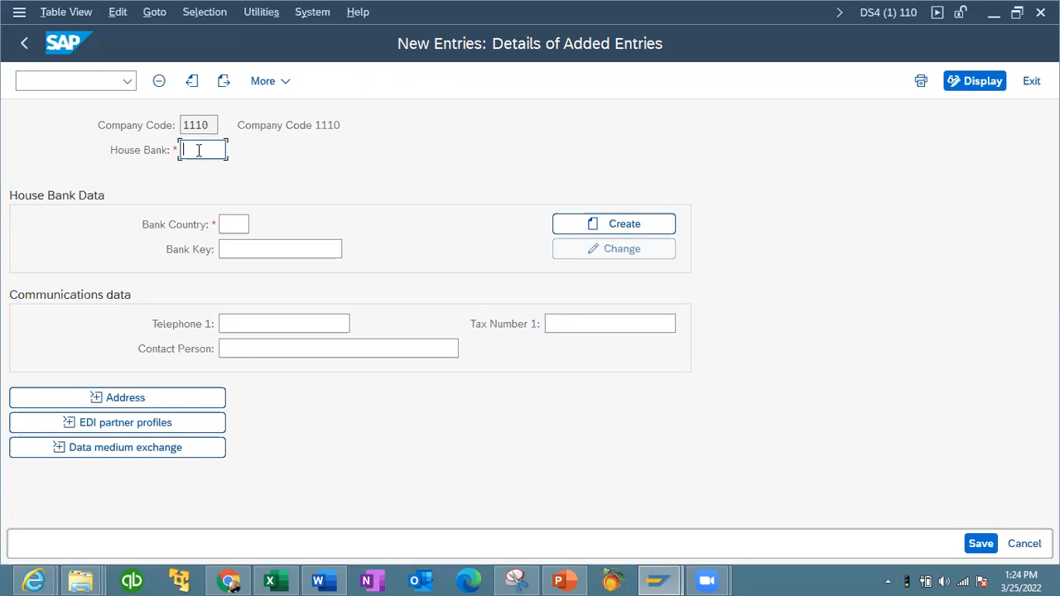
pyautogui.write('ACI')
pyautogui.write('ES')
# - Set the bank country to NG (Nigeria)
pyautogui.click(236, 226)
pyautogui.write('NG')
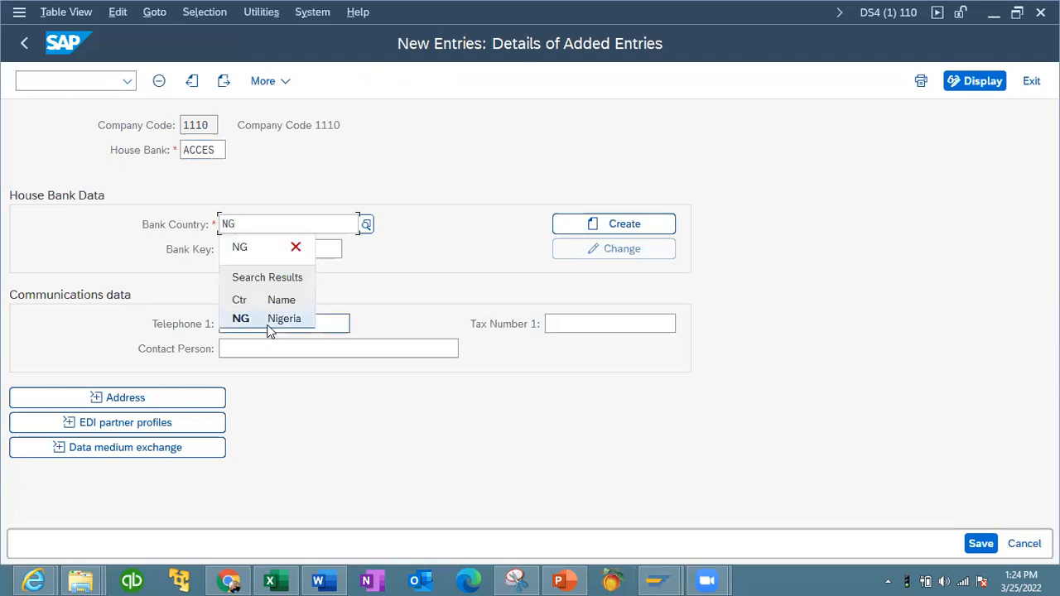
pyautogui.click(269, 323)
pyautogui.click(247, 248)
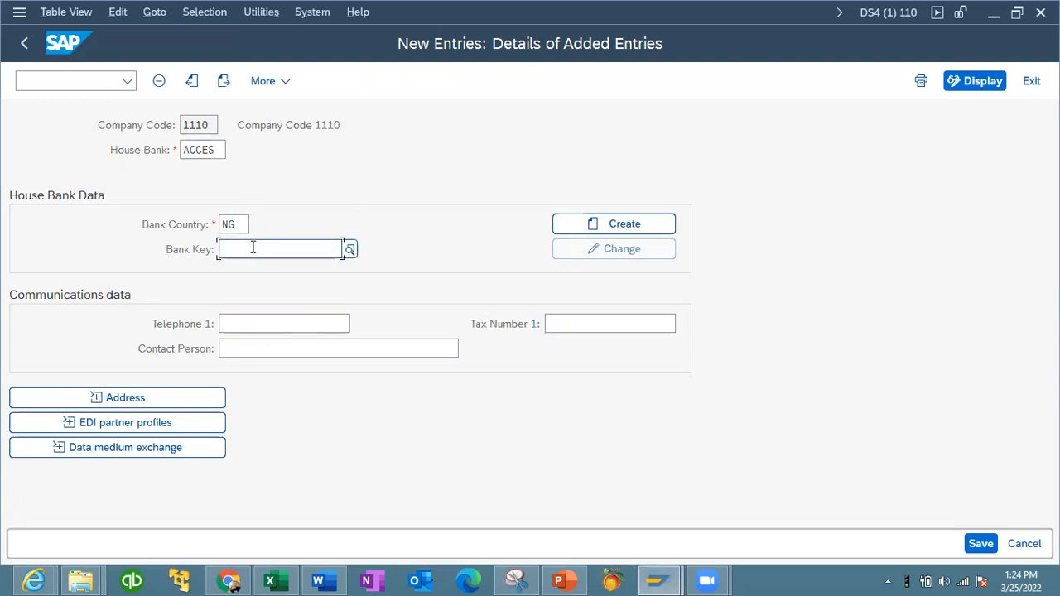
pyautogui.click(251, 248)
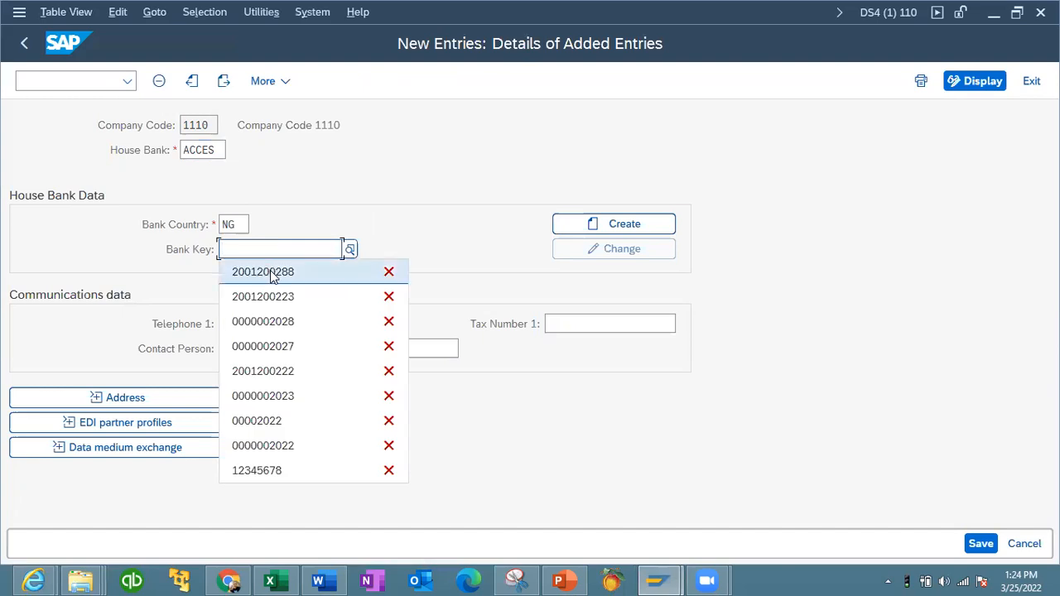
pyautogui.click(277, 272)
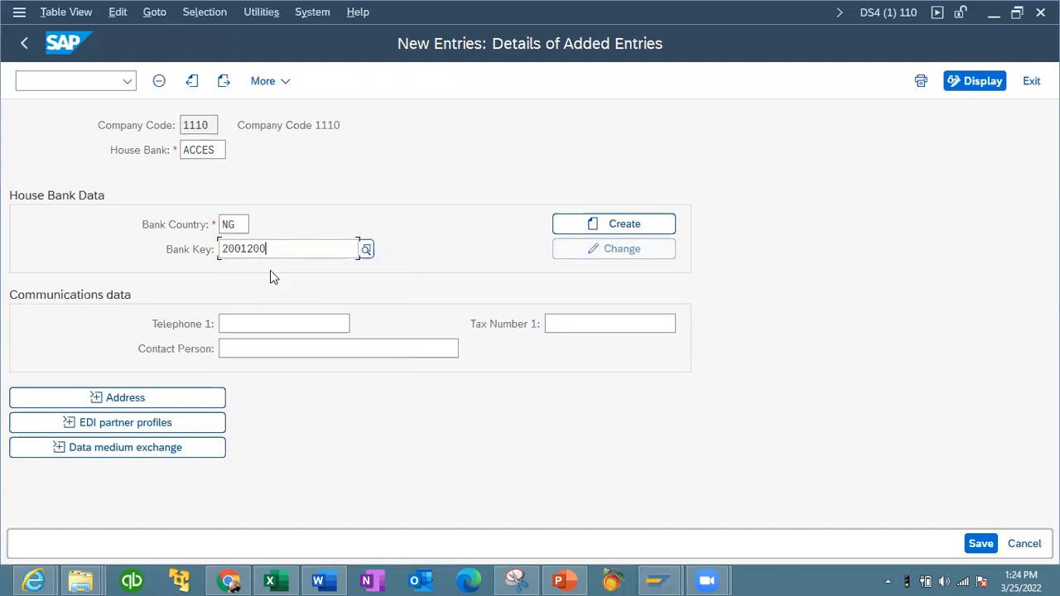
pyautogui.write('00')
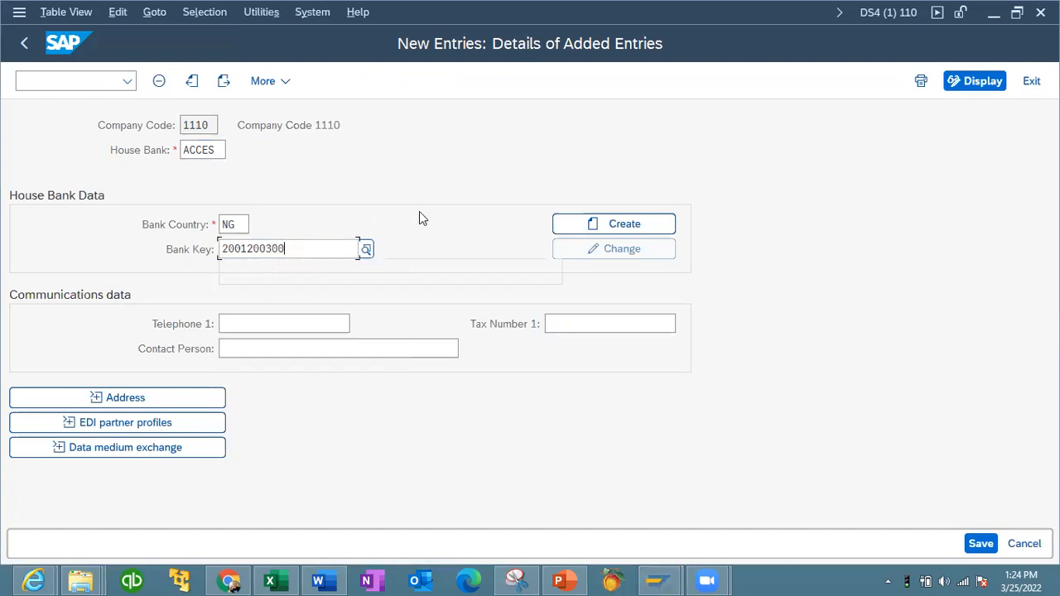
pyautogui.click(430, 210)
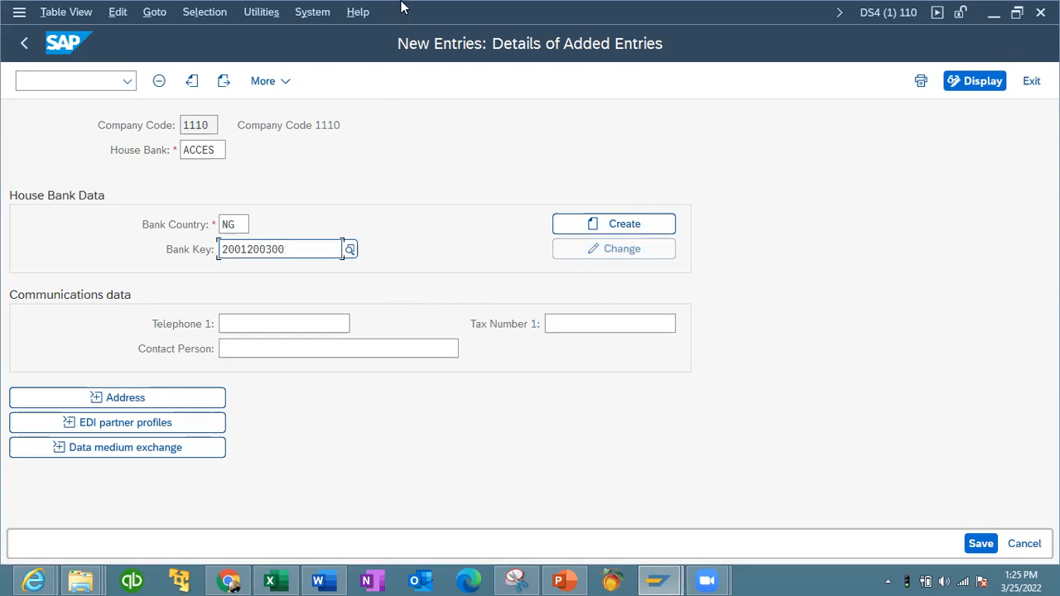
# - Open a new GUI window and launch the SAP Reference IMG through transaction SPRO
pyautogui.click(321, 15)
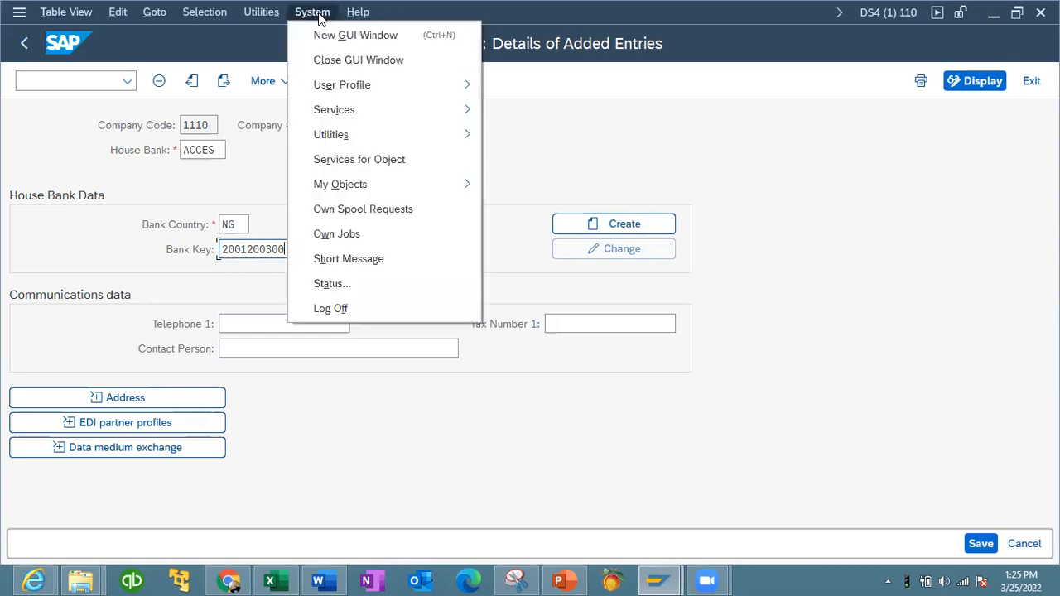
pyautogui.click(343, 37)
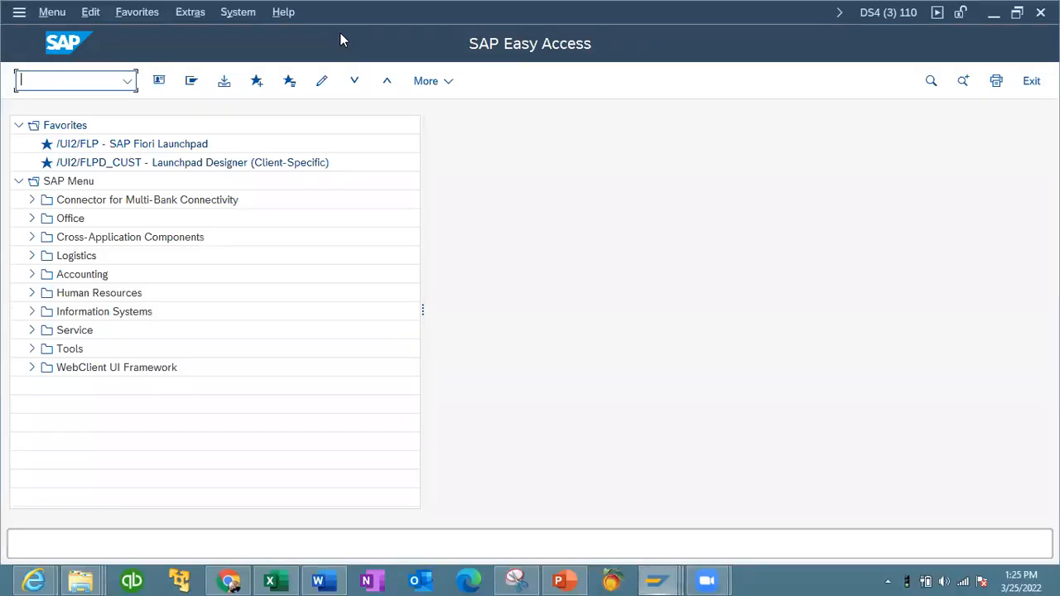
pyautogui.write('SPRO')
pyautogui.press('Return')
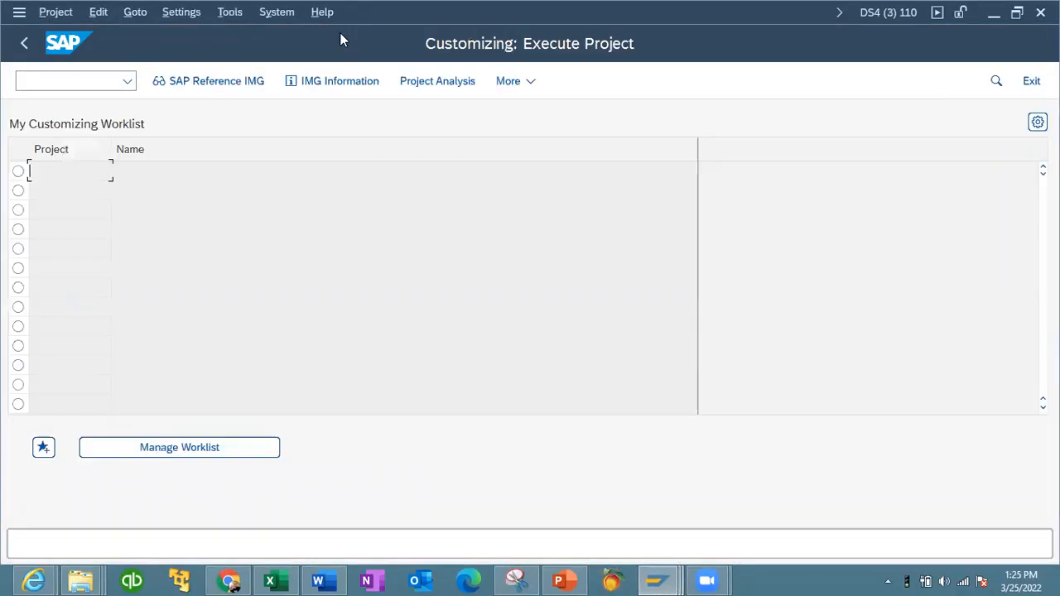
pyautogui.click(206, 83)
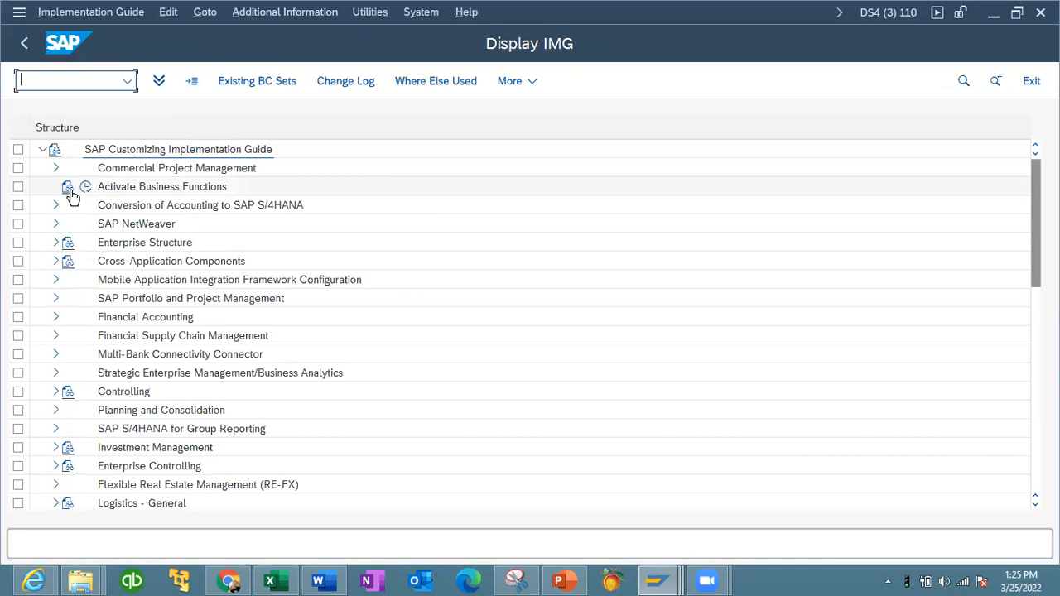
# - Open Set Country-Specific Checks under SAP NetWeaver > General settings > Set Countries
pyautogui.click(54, 225)
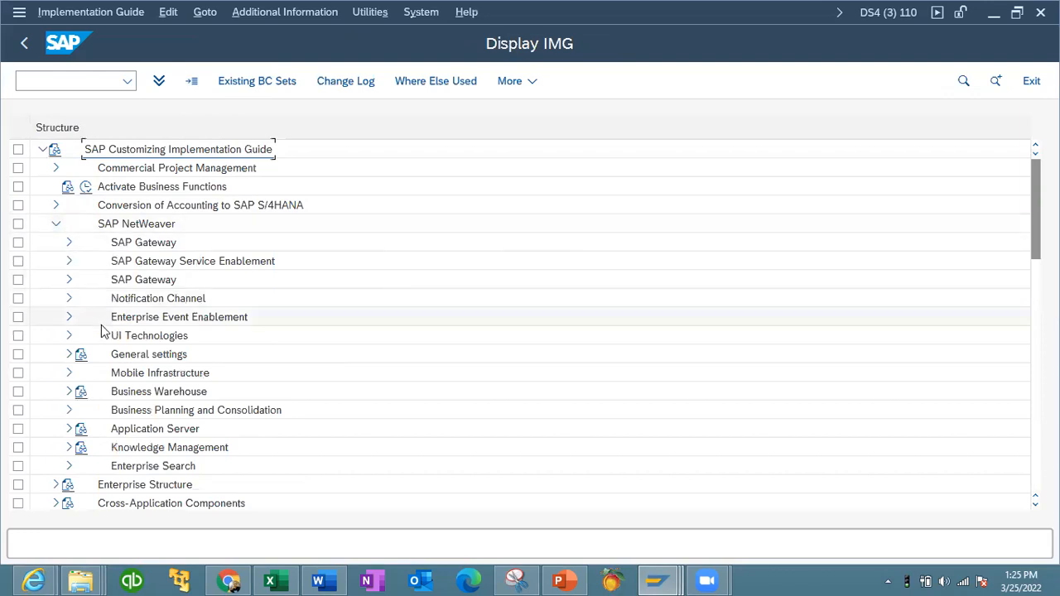
pyautogui.click(69, 354)
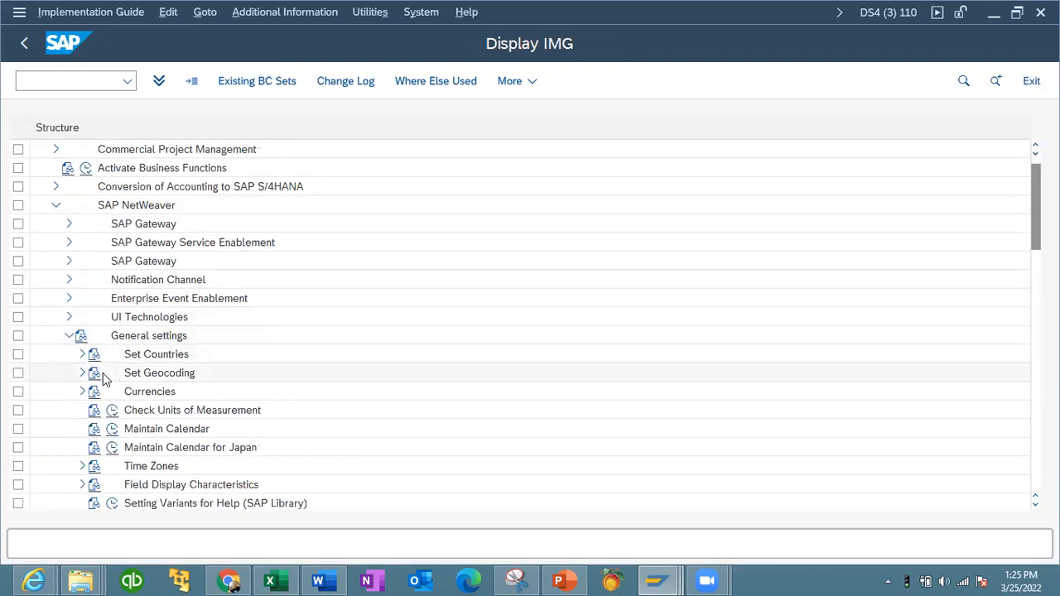
pyautogui.click(82, 354)
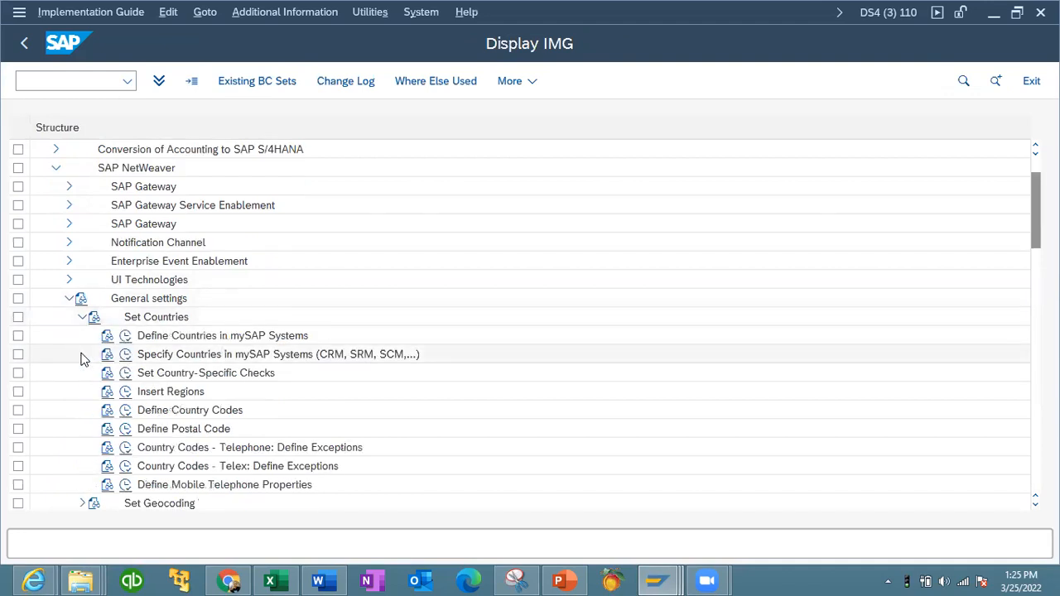
pyautogui.click(125, 374)
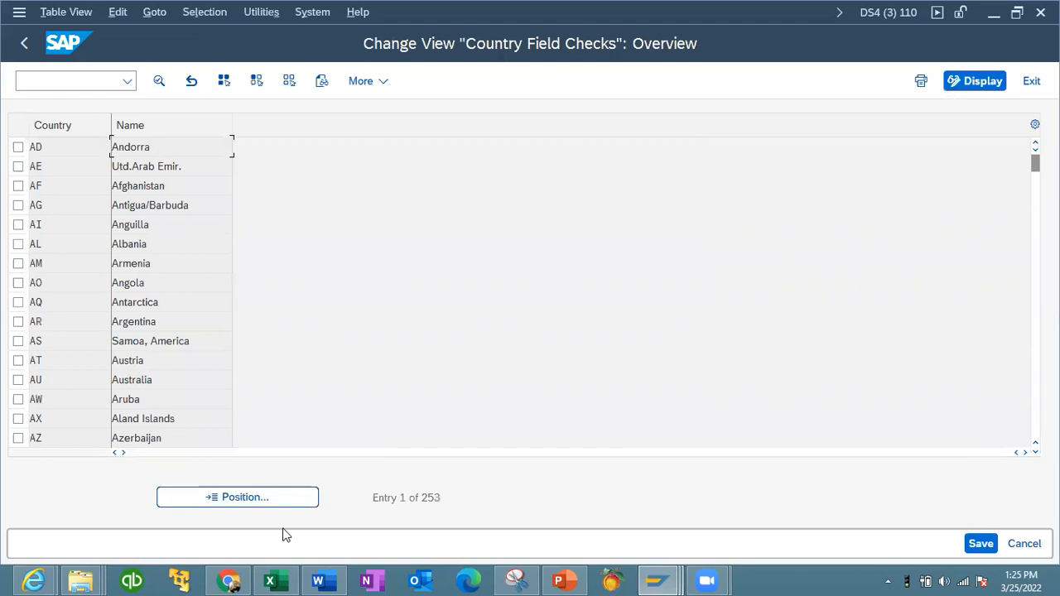
# - Jump to country NG and open Nigeria's country field checks details
pyautogui.click(281, 499)
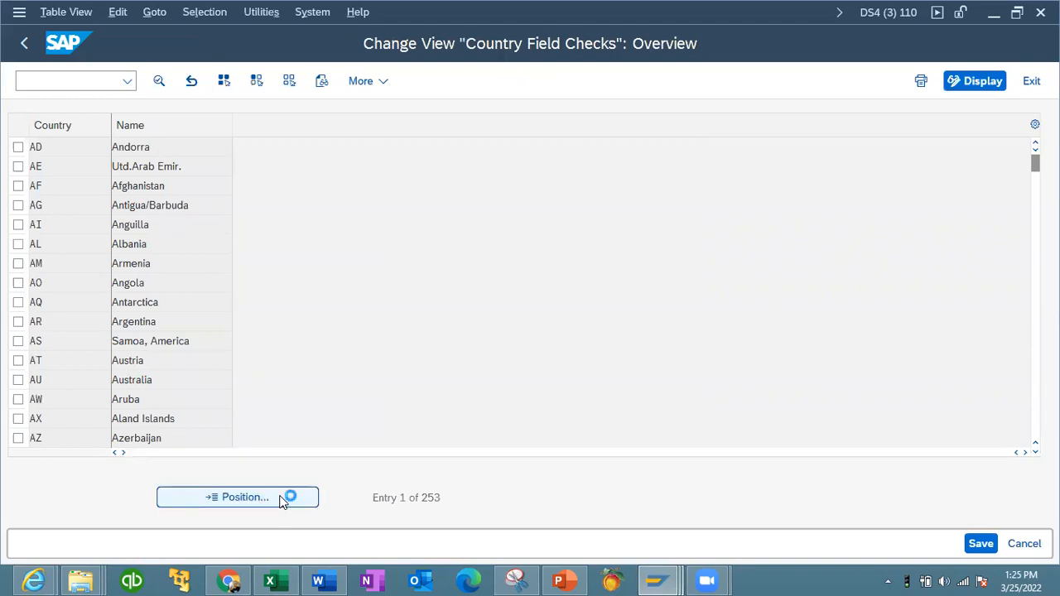
pyautogui.write('NG')
pyautogui.click(307, 362)
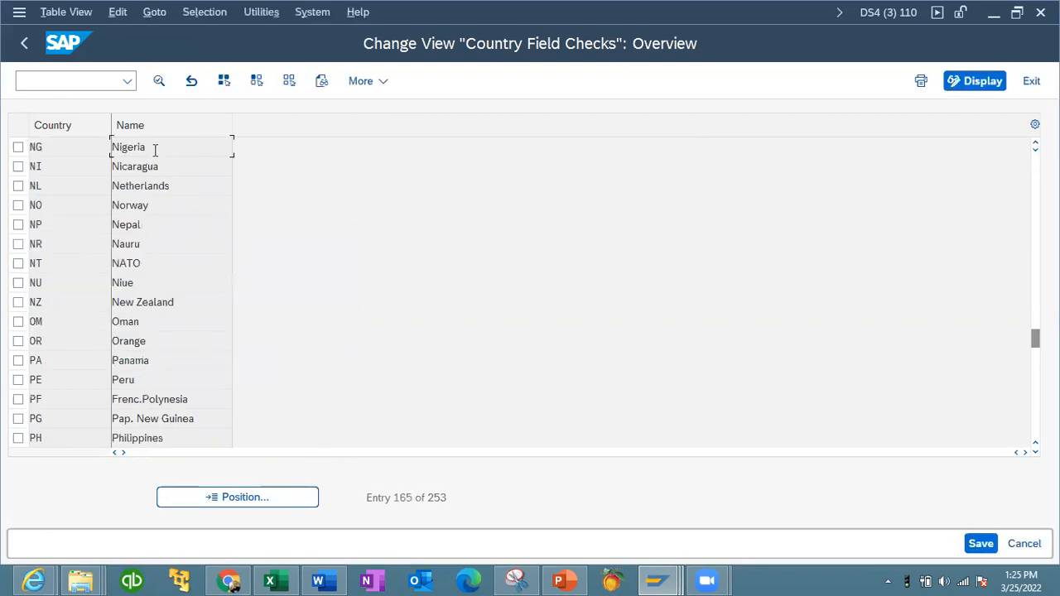
pyautogui.doubleClick(152, 147)
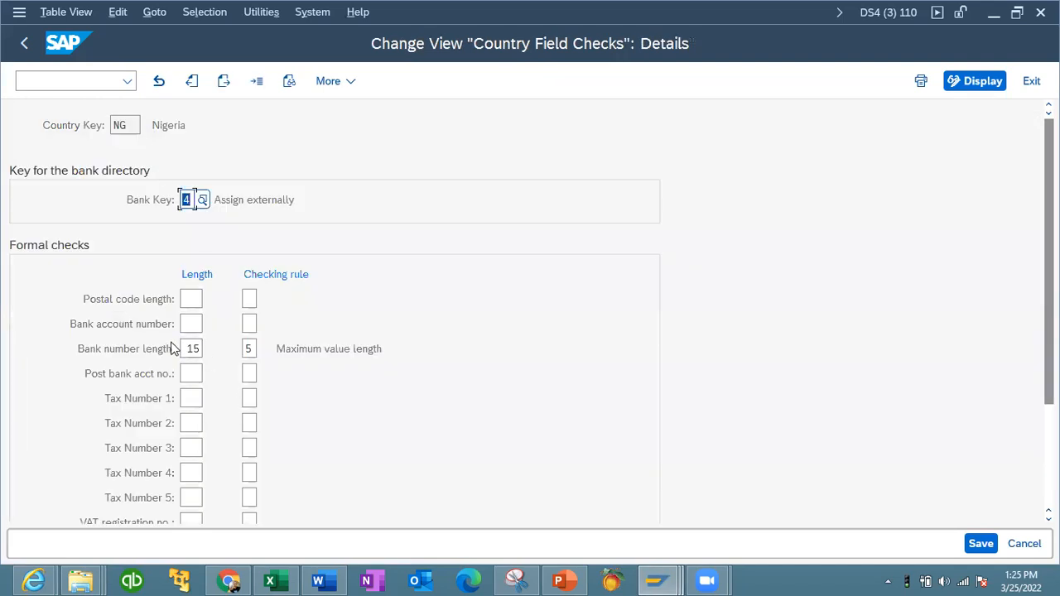
# - Review the available bank key assignment options for Nigeria in the value help
pyautogui.click(203, 200)
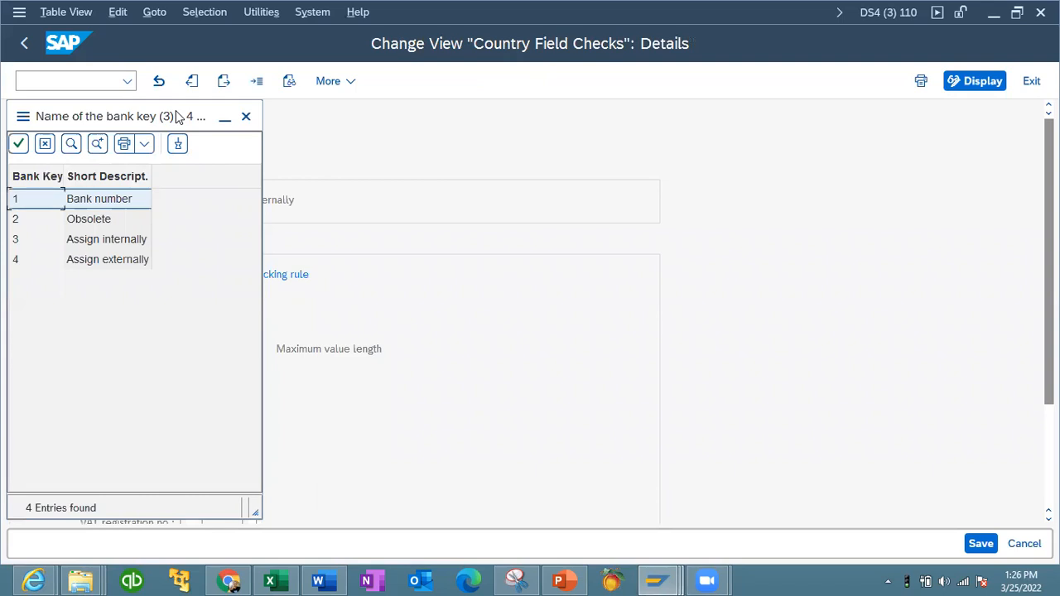
pyautogui.moveTo(157, 119); pyautogui.dragTo(449, 126)
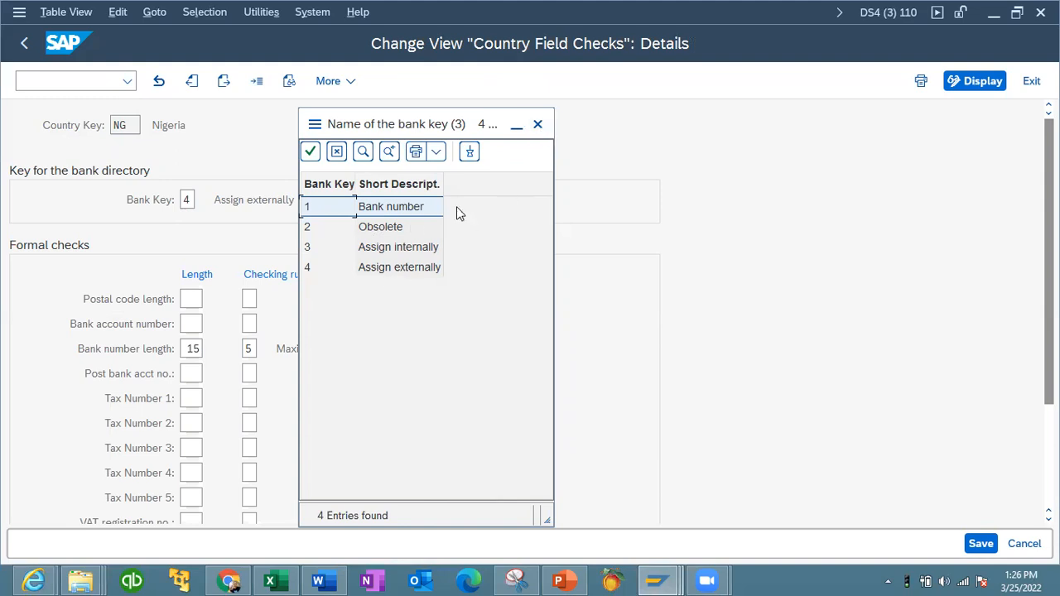
pyautogui.click(538, 123)
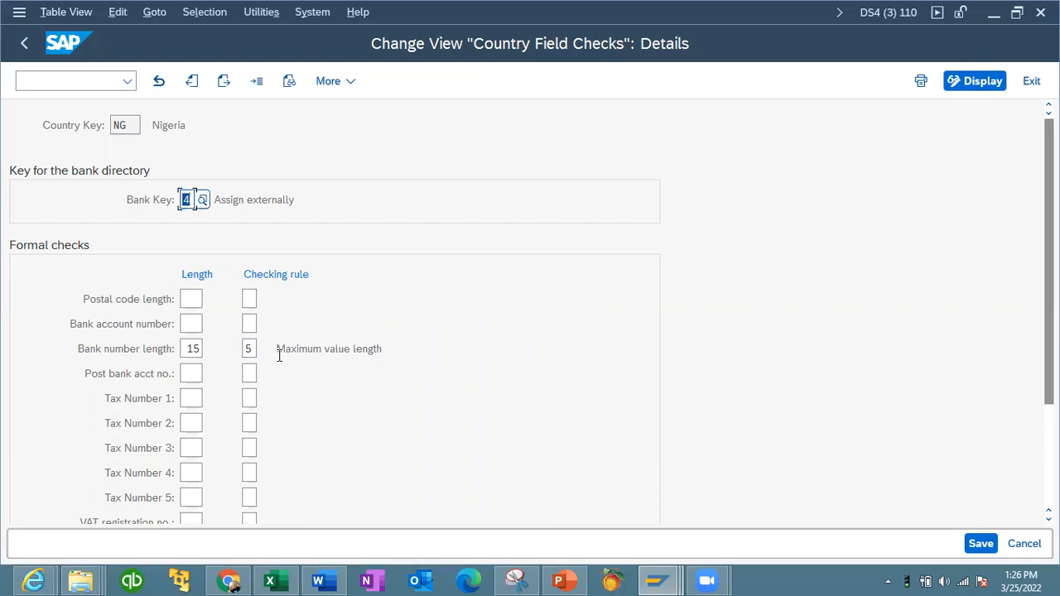
pyautogui.click(651, 578)
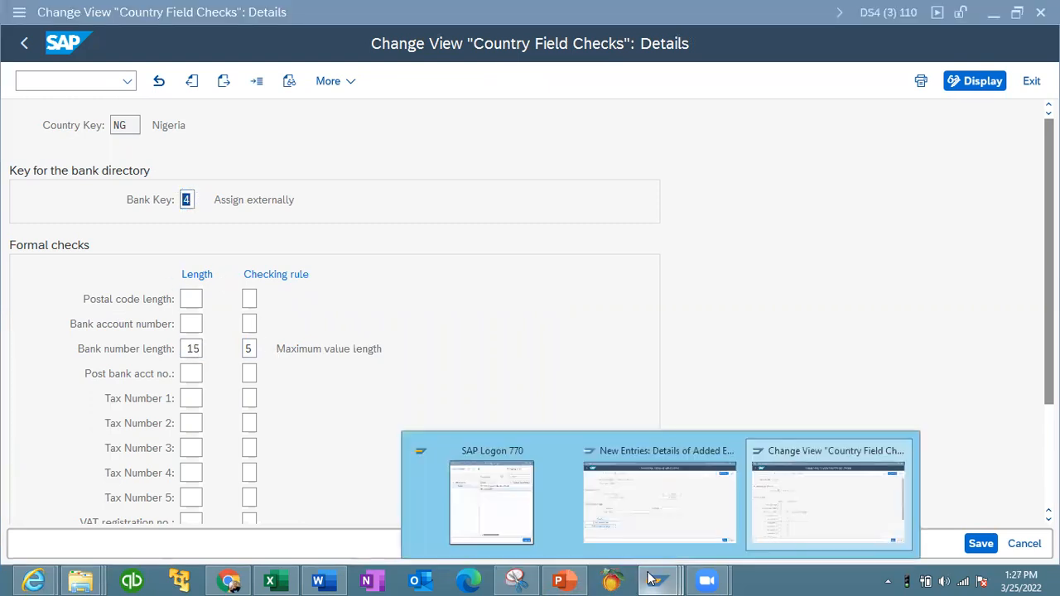
pyautogui.click(720, 509)
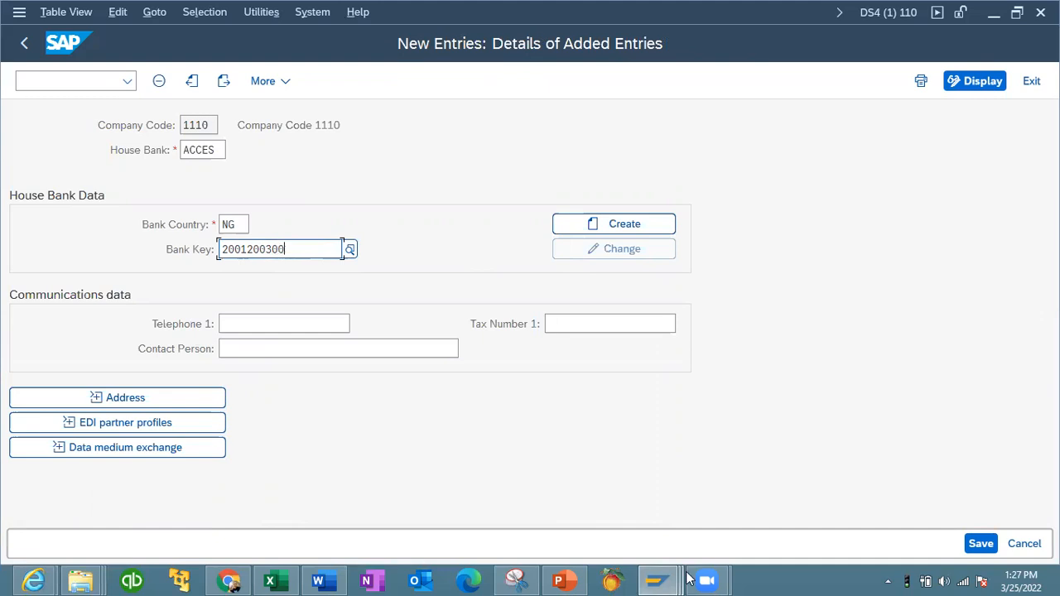
pyautogui.moveTo(656, 579)
pyautogui.click(797, 515)
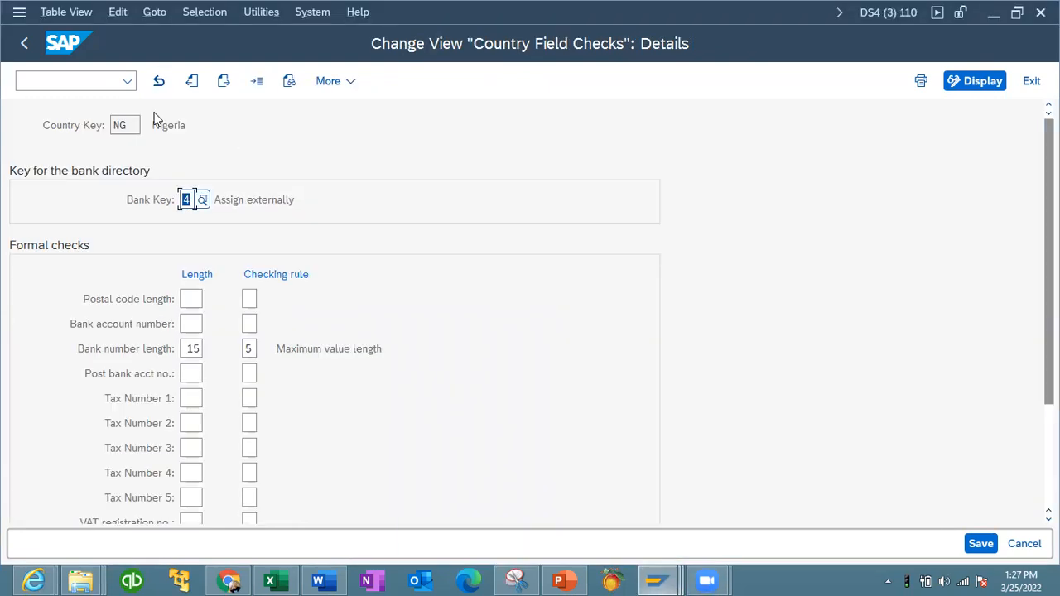
# - Leave the country field checks, close the IMG window and return to the new house bank entry
pyautogui.click(25, 45)
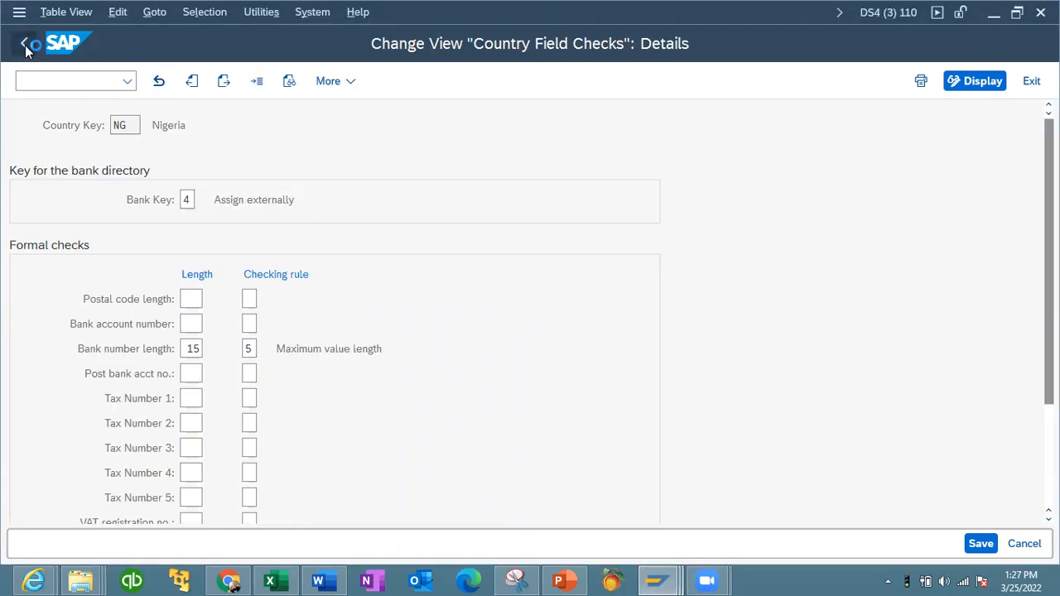
pyautogui.click(25, 47)
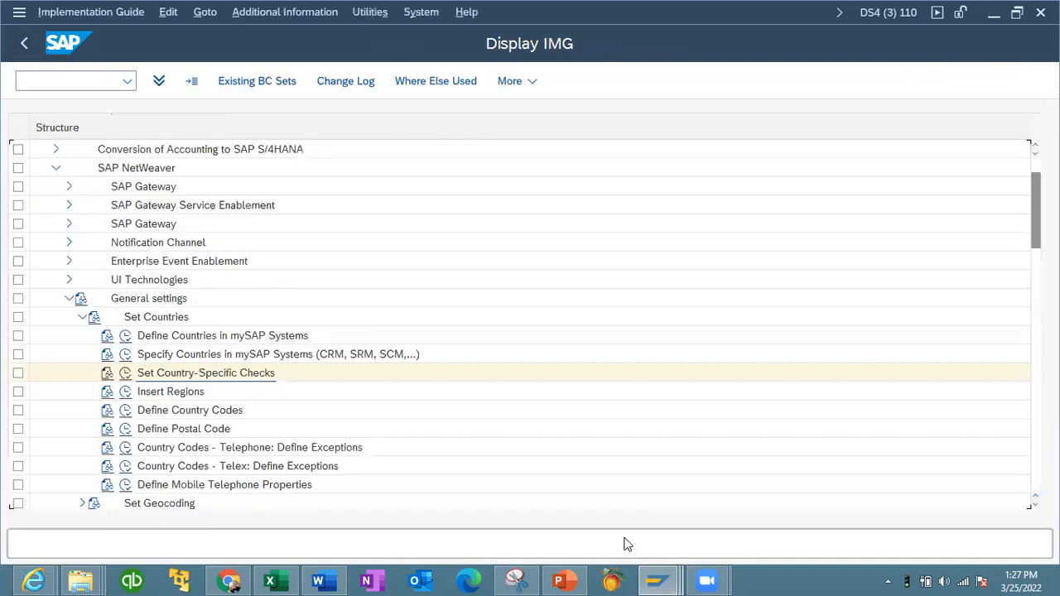
pyautogui.moveTo(658, 581)
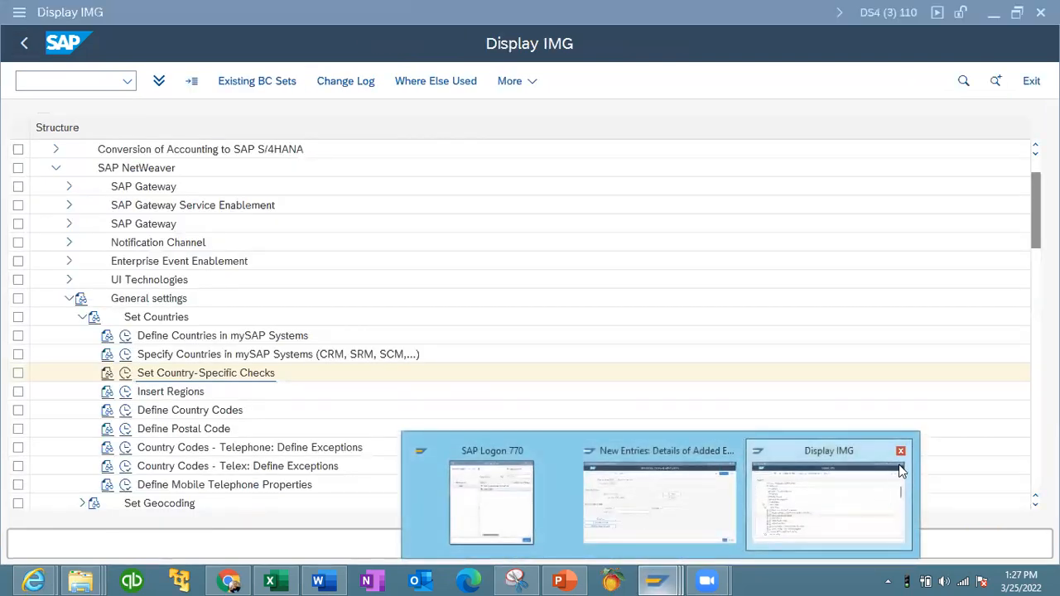
pyautogui.click(900, 450)
pyautogui.click(756, 513)
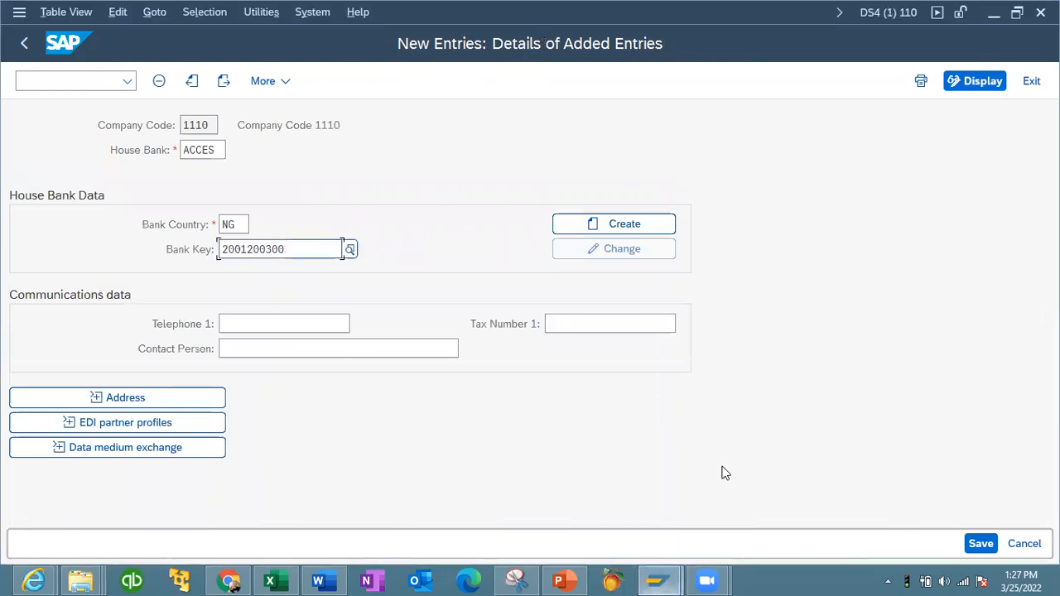
# - Create the bank data for the bank key and enter the bank name ACCESS BANK PLC
pyautogui.click(627, 223)
pyautogui.click(626, 224)
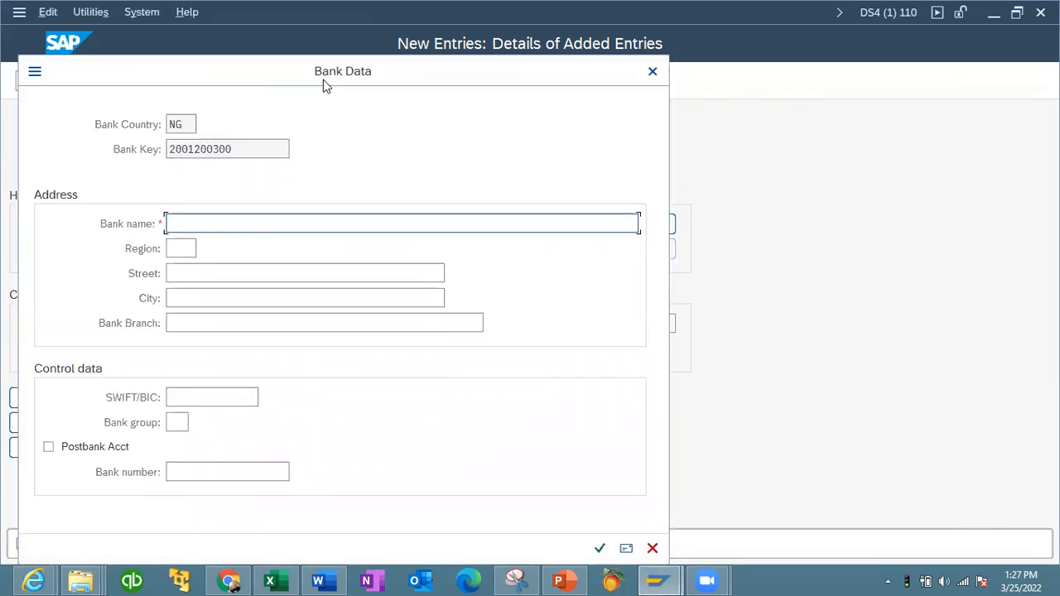
pyautogui.moveTo(322, 79); pyautogui.dragTo(654, 143)
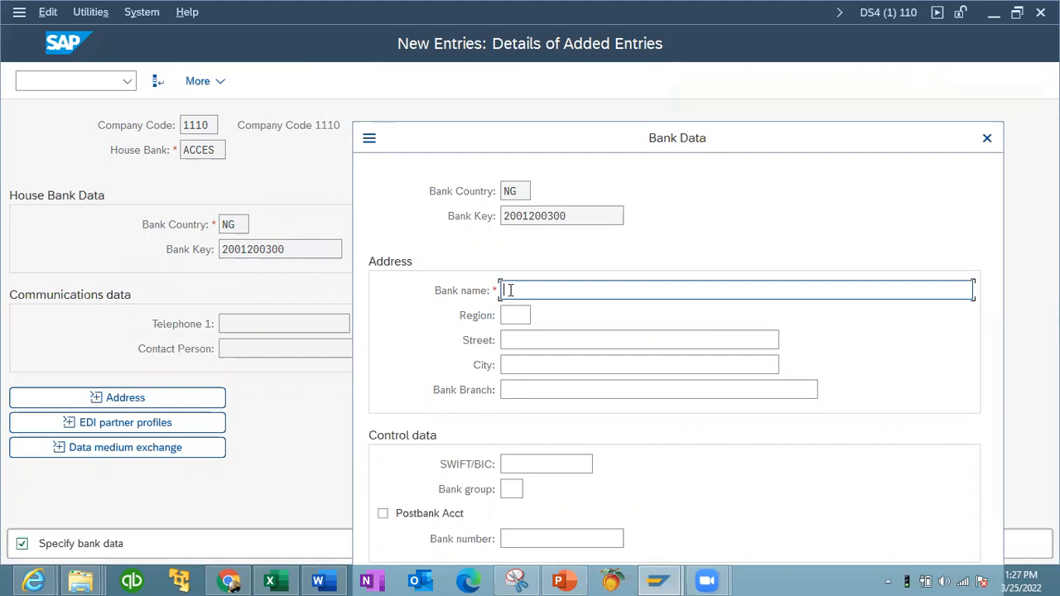
pyautogui.write('ACCESS BANK PLC')
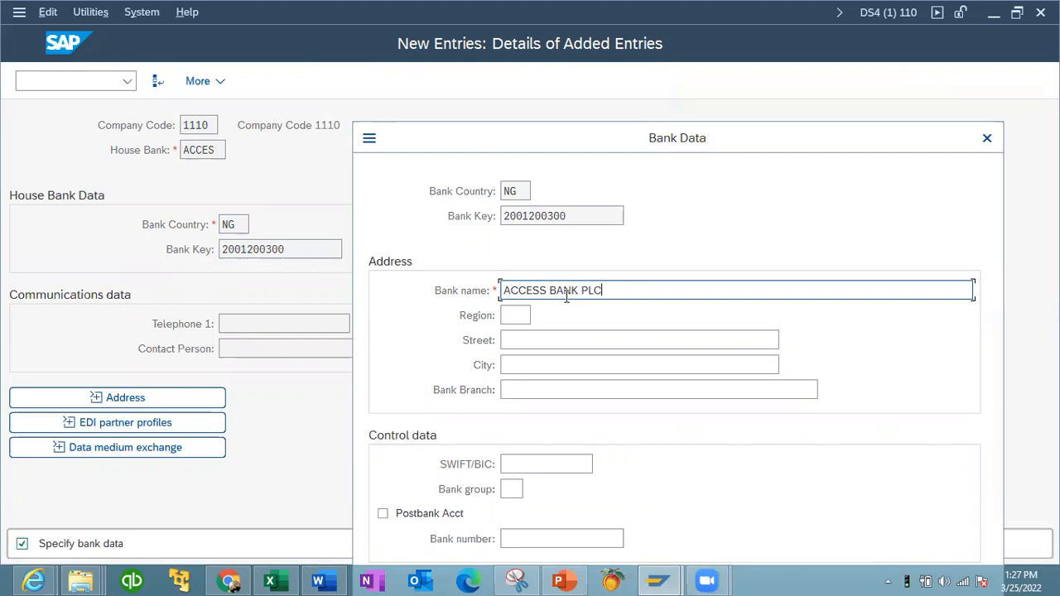
# - Enter the bank address: region LA, street AJAH and city LAGOS
pyautogui.click(520, 315)
pyautogui.write('LA')
pyautogui.click(516, 338)
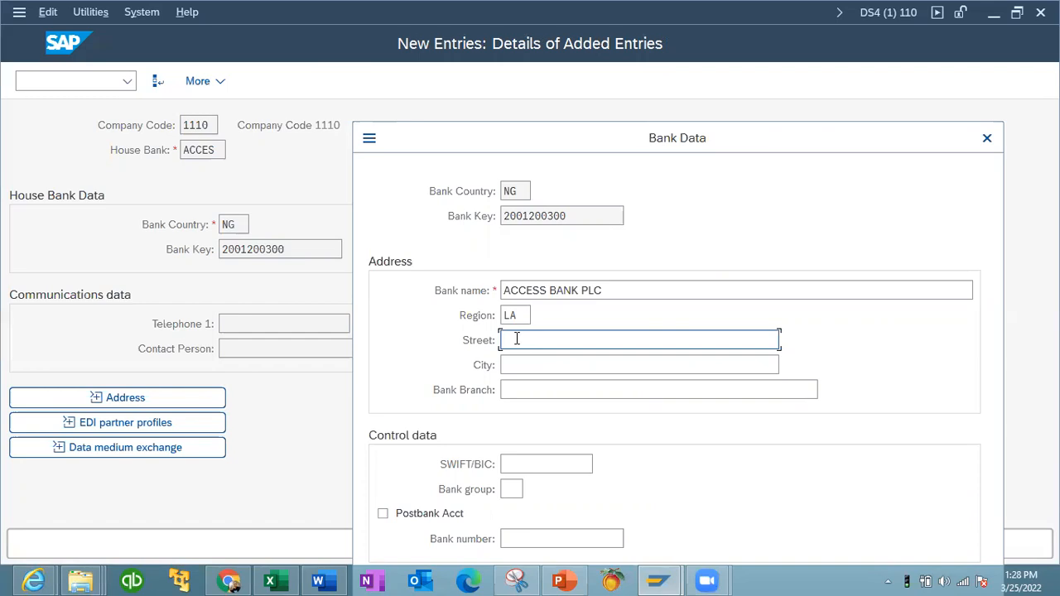
pyautogui.write('AJH')
pyautogui.write('AH')
pyautogui.click(526, 364)
pyautogui.write('LA')
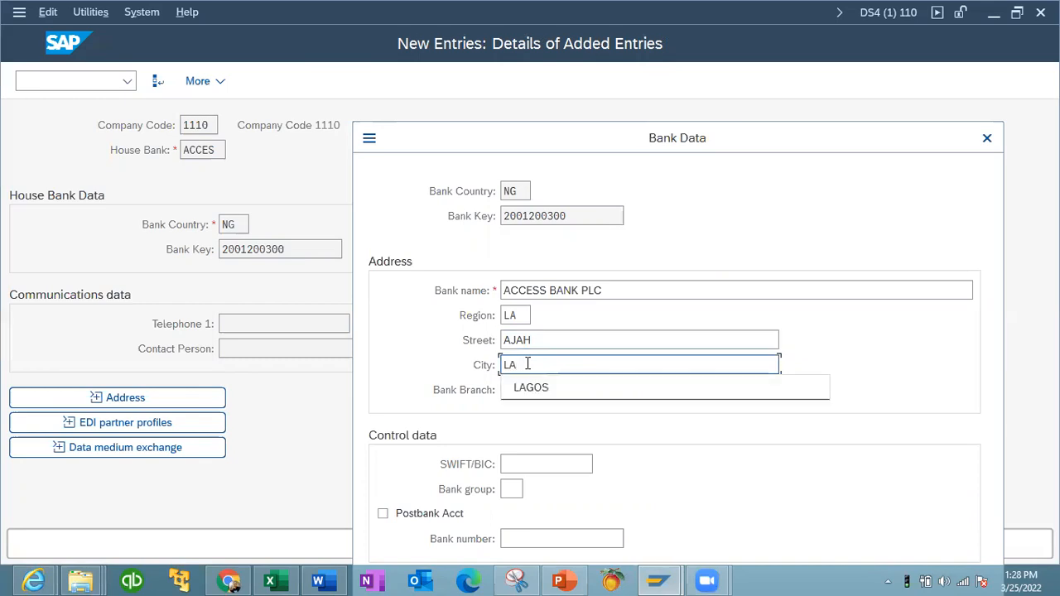
pyautogui.click(530, 386)
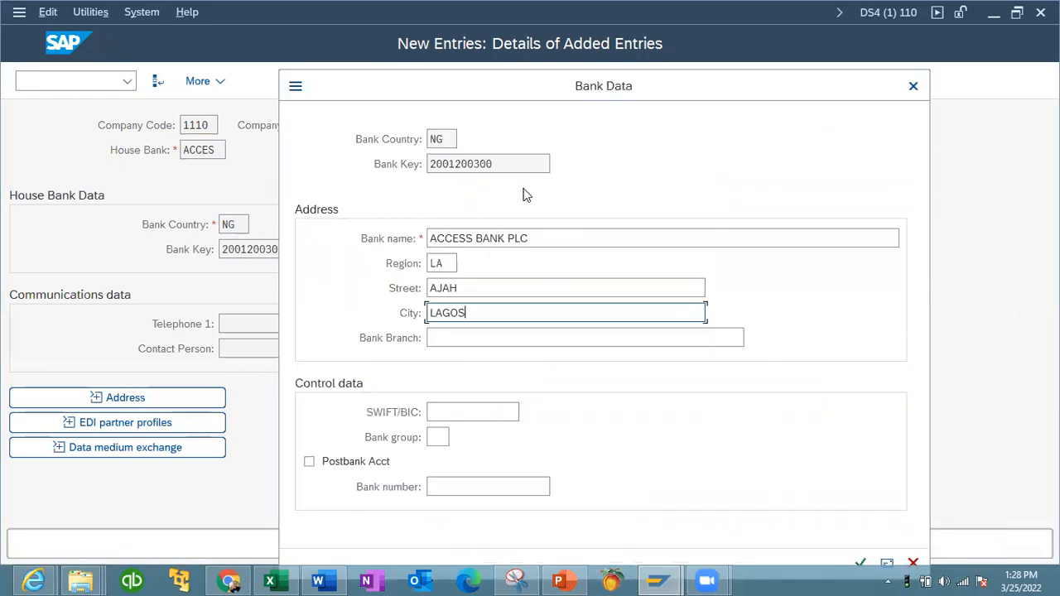
pyautogui.click(480, 490)
pyautogui.click(489, 338)
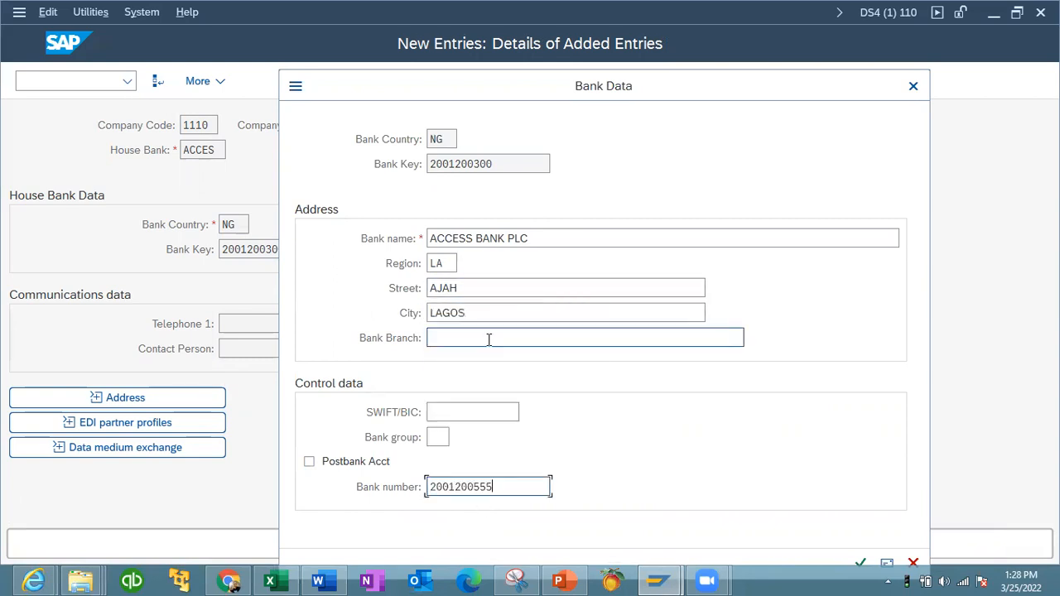
pyautogui.press('BackSpace')
pyautogui.press('BackSpace')
pyautogui.press('BackSpace')
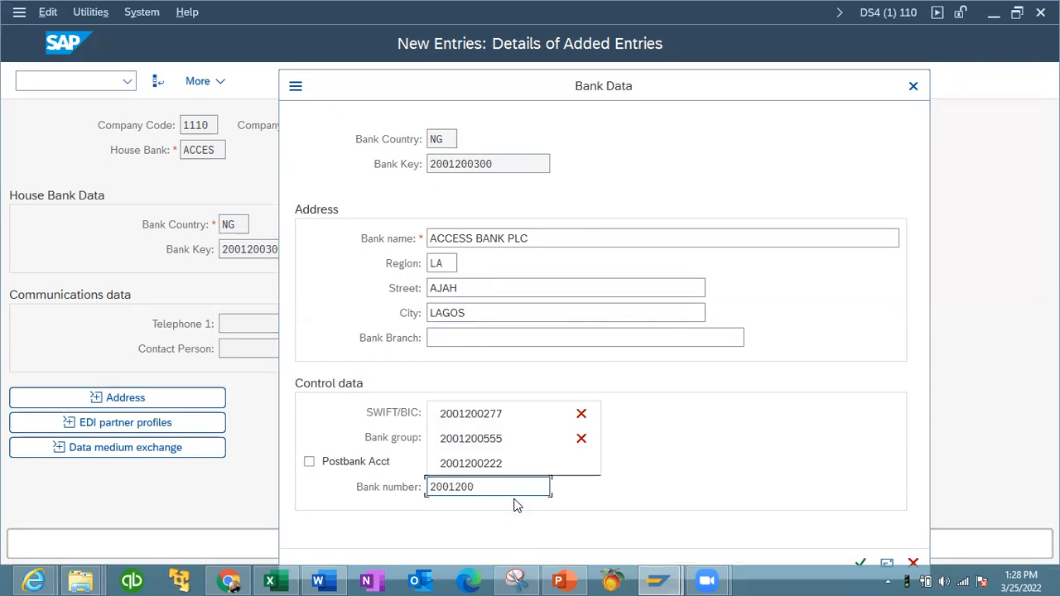
pyautogui.write('350')
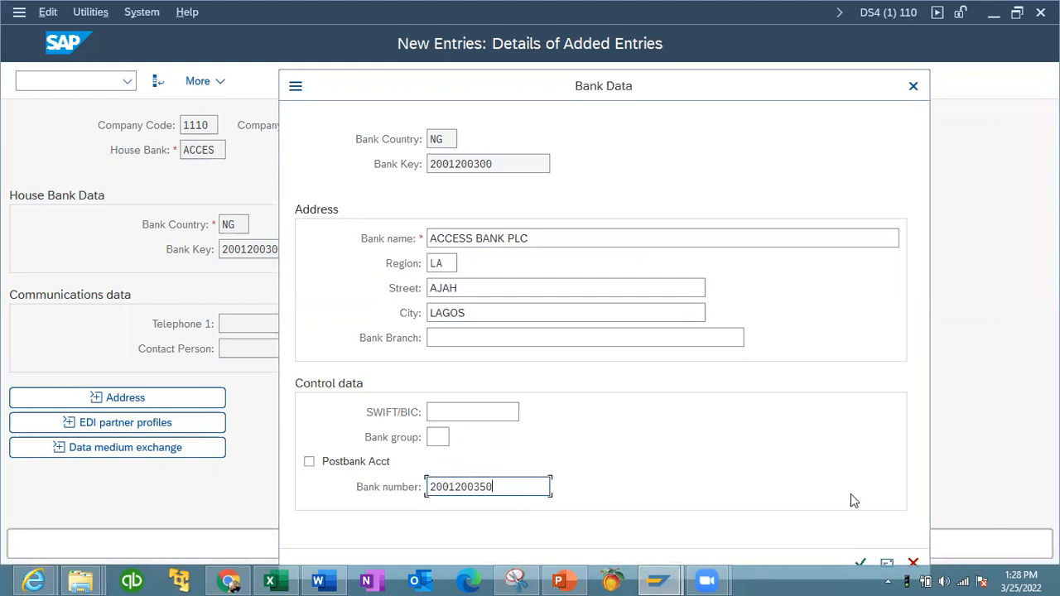
pyautogui.click(860, 564)
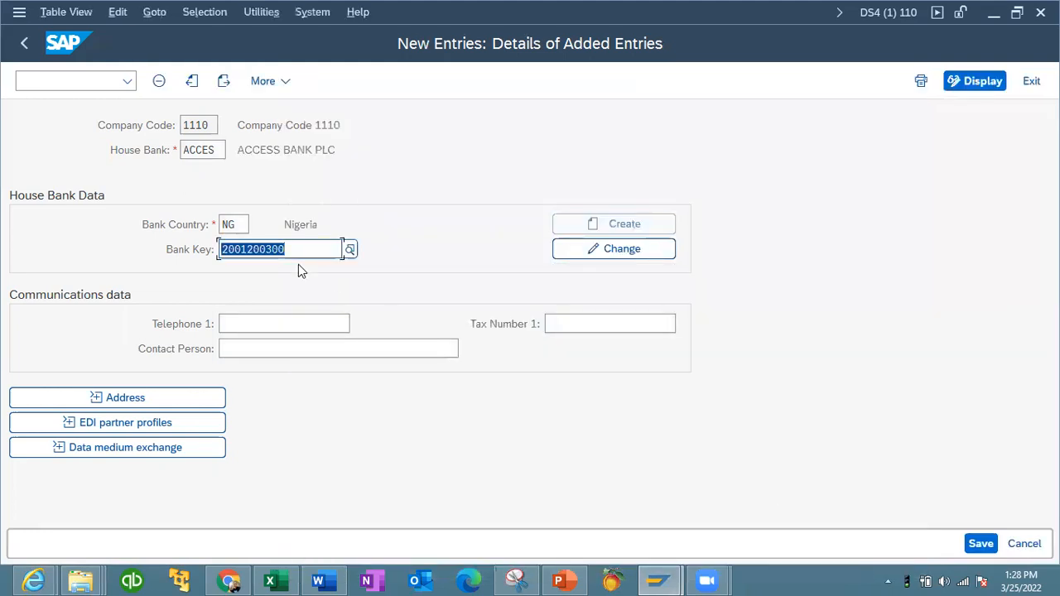
pyautogui.click(636, 247)
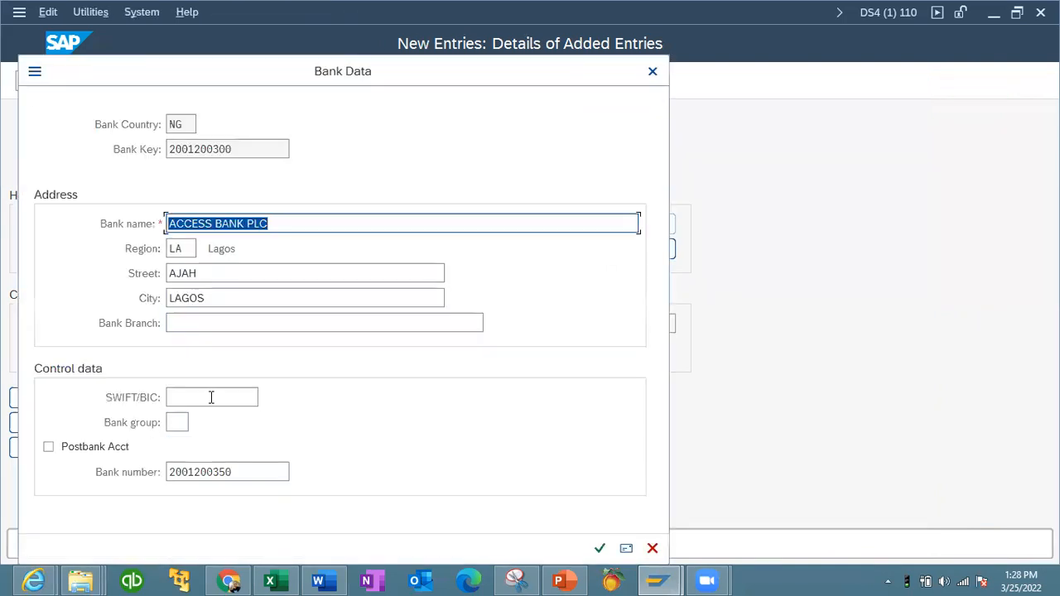
pyautogui.click(598, 547)
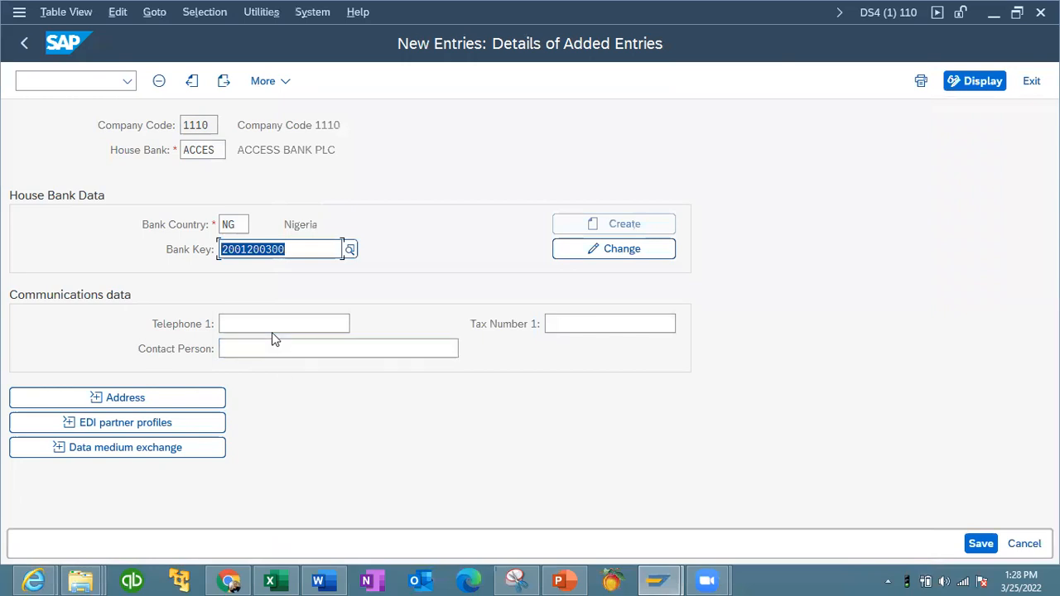
# - Fill in the house bank's telephone number and contact person's name
pyautogui.click(273, 326)
pyautogui.click(264, 348)
pyautogui.click(265, 347)
pyautogui.click(263, 372)
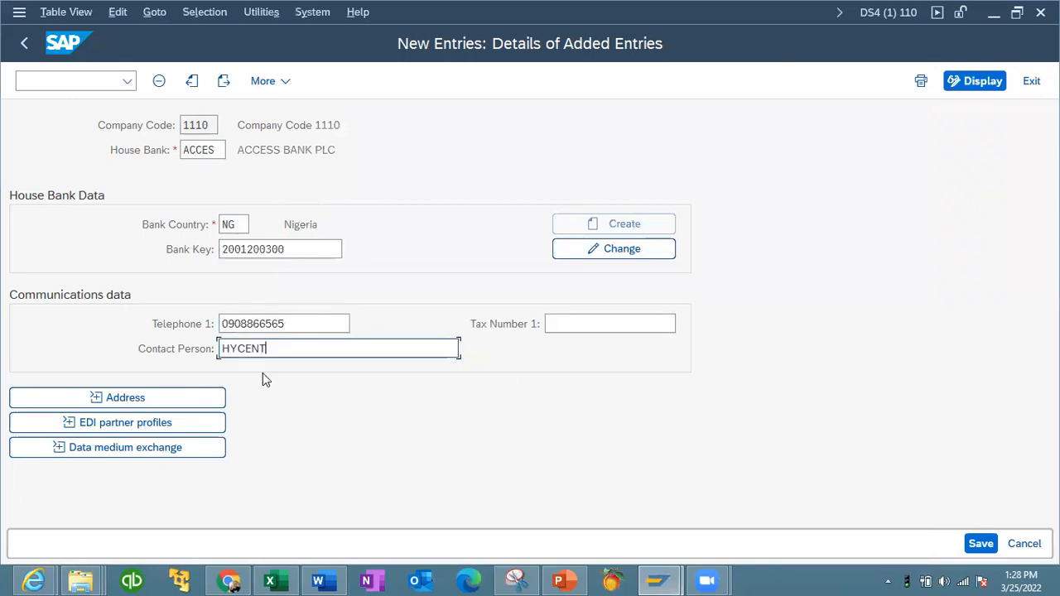
# - Expand and review the Address and EDI partner profiles sections of the house bank
pyautogui.click(97, 397)
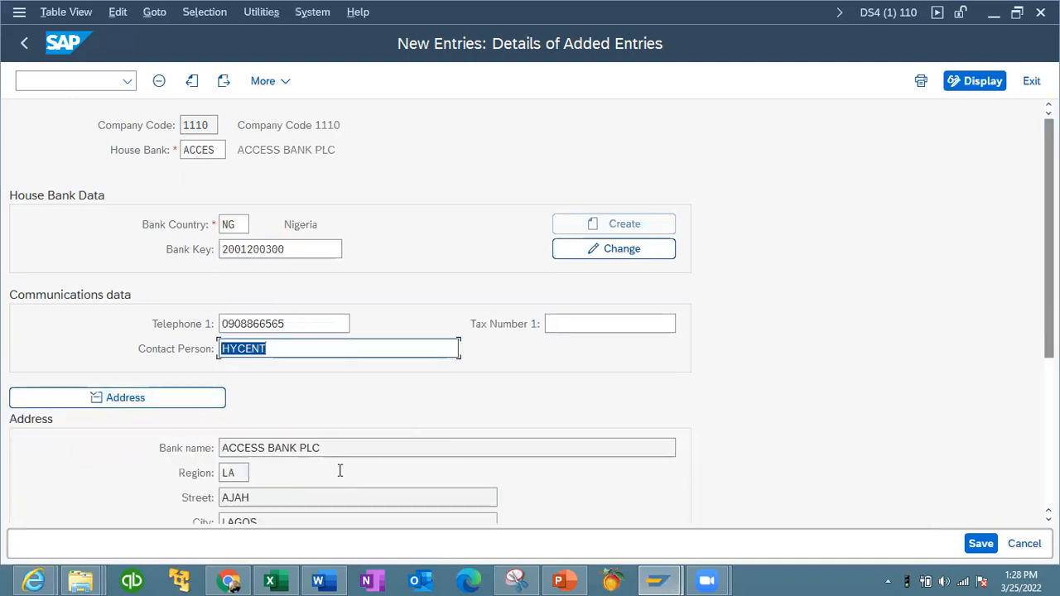
pyautogui.scroll(-5, 339, 470)
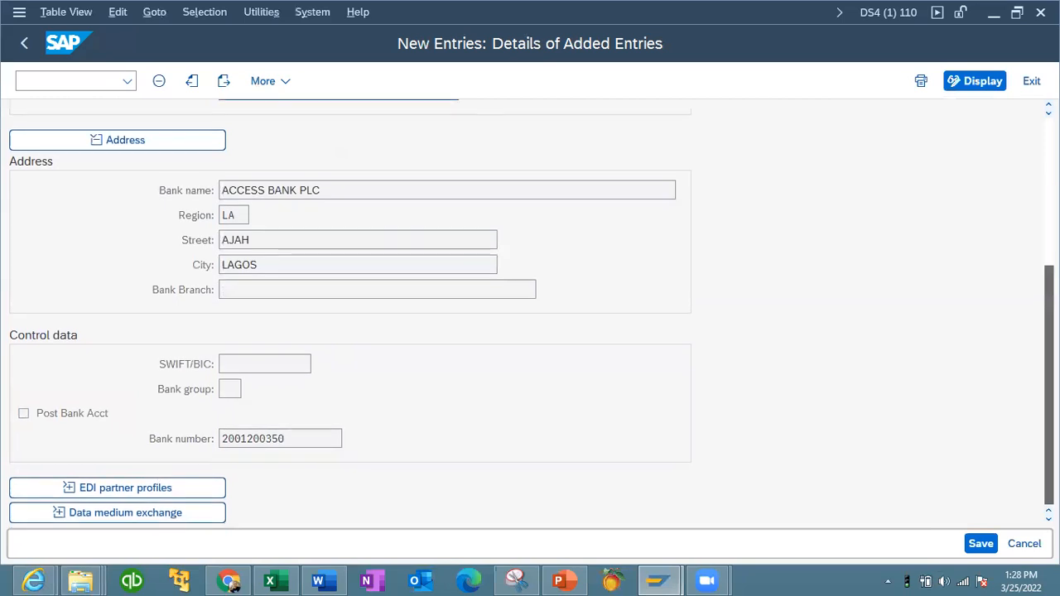
pyautogui.scroll(3, 531, 311)
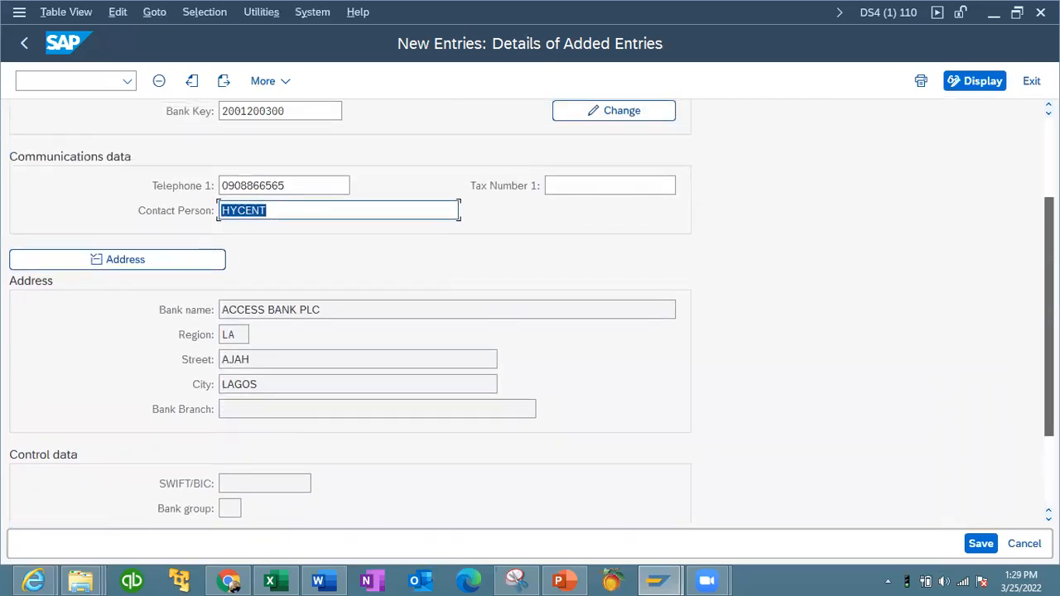
pyautogui.click(100, 259)
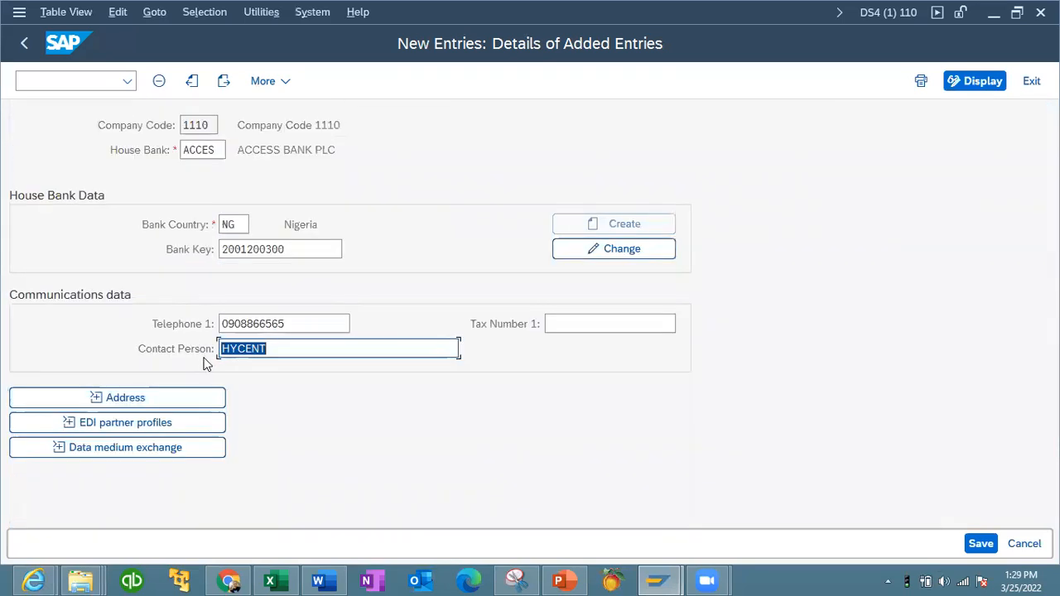
pyautogui.click(65, 423)
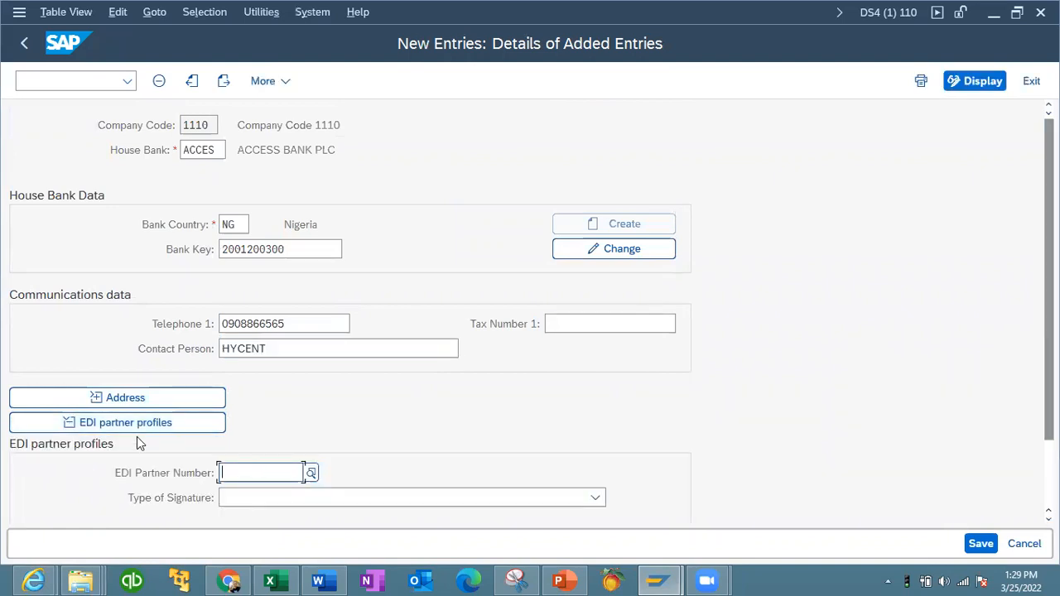
pyautogui.click(66, 420)
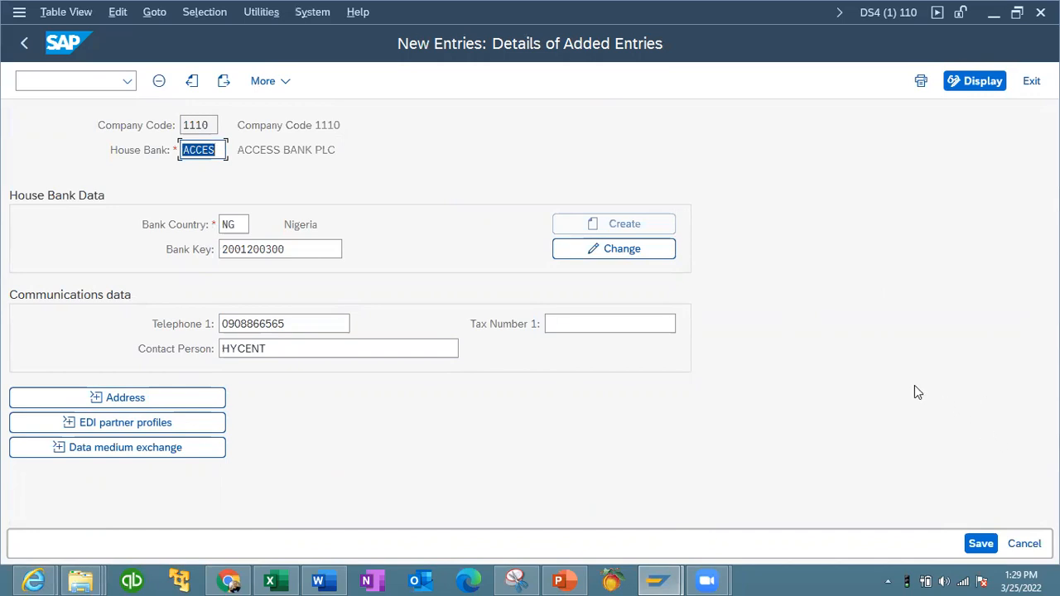
# - Save the new house bank entry ACCES and leave the maintenance screen
pyautogui.click(973, 543)
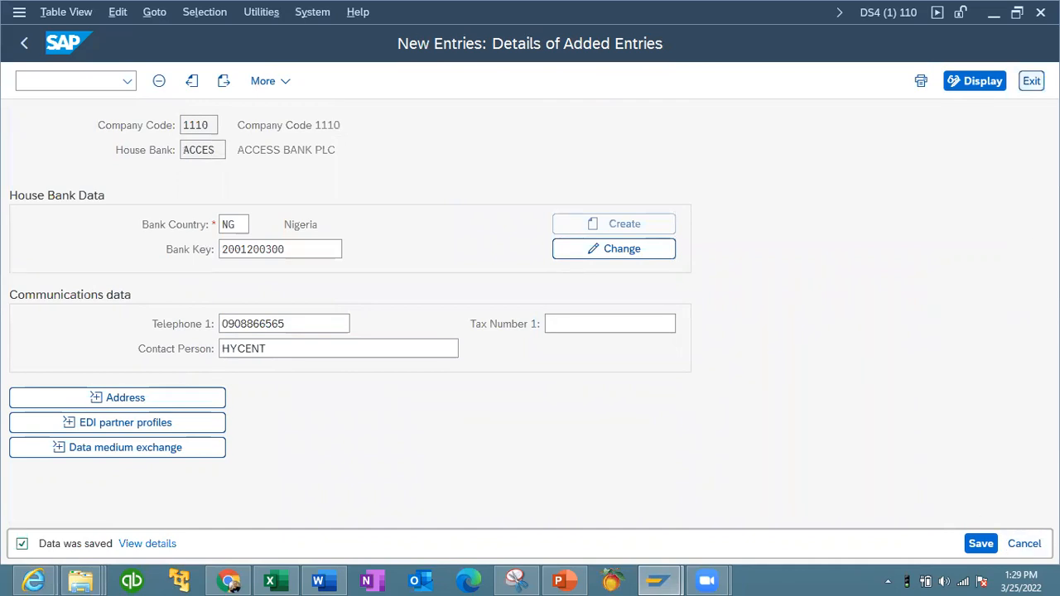
pyautogui.click(1031, 81)
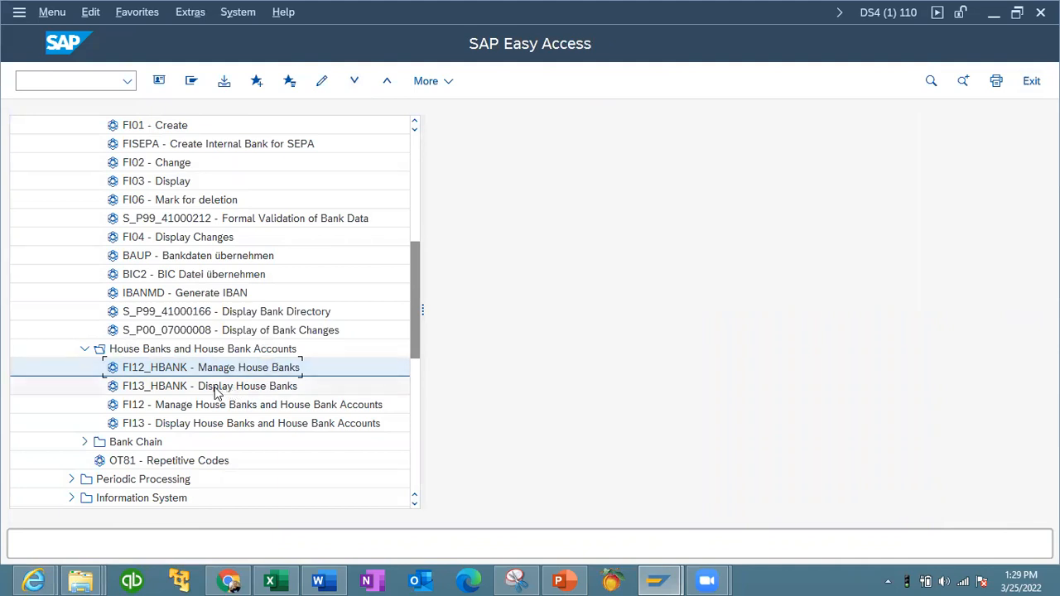
# - Display the house banks of company code 1110 and open the ACCES details for review
pyautogui.doubleClick(163, 391)
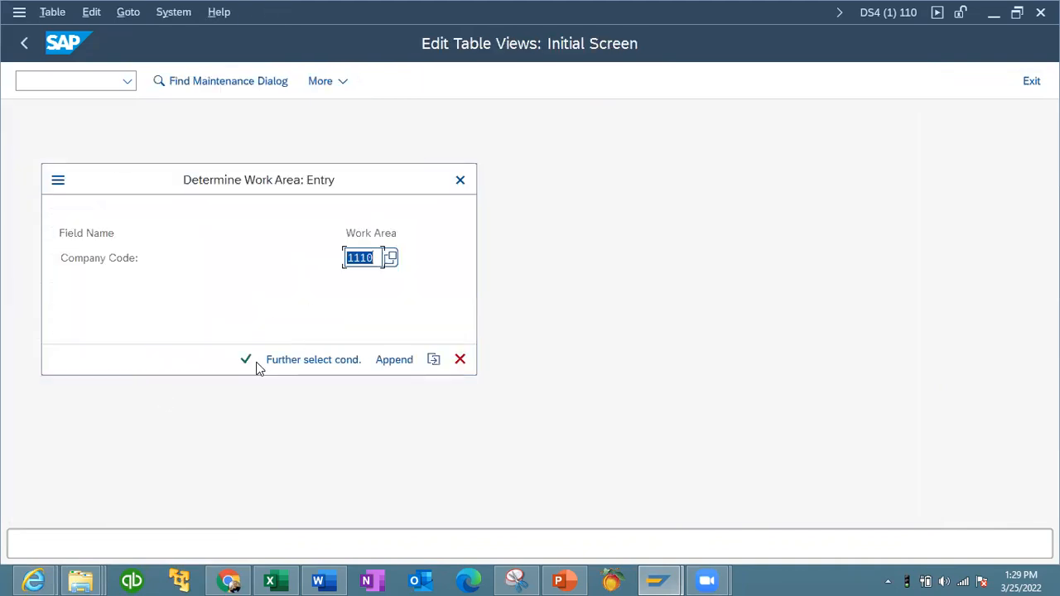
pyautogui.click(249, 363)
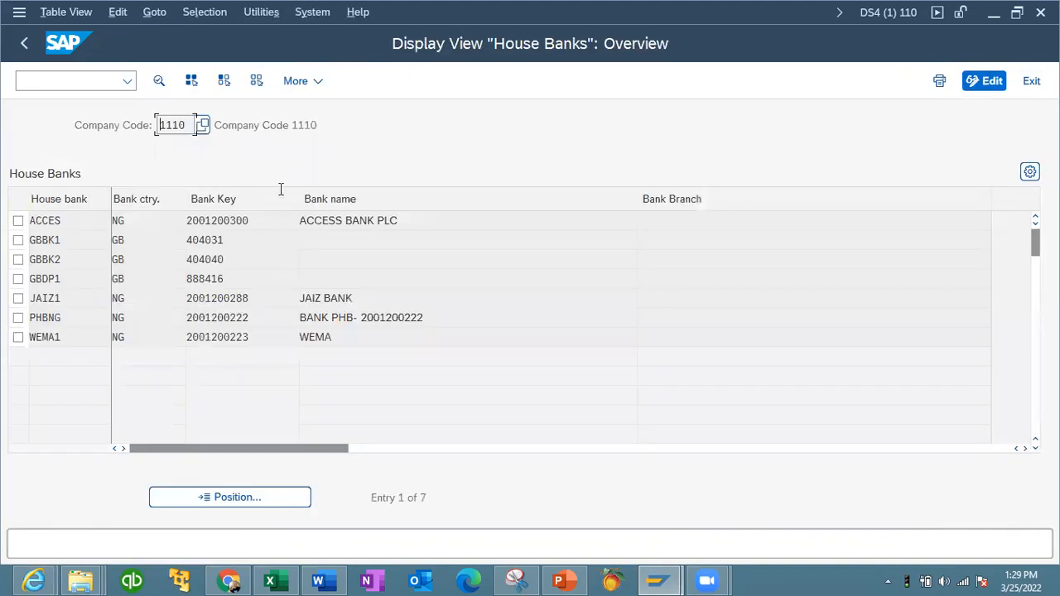
pyautogui.doubleClick(331, 220)
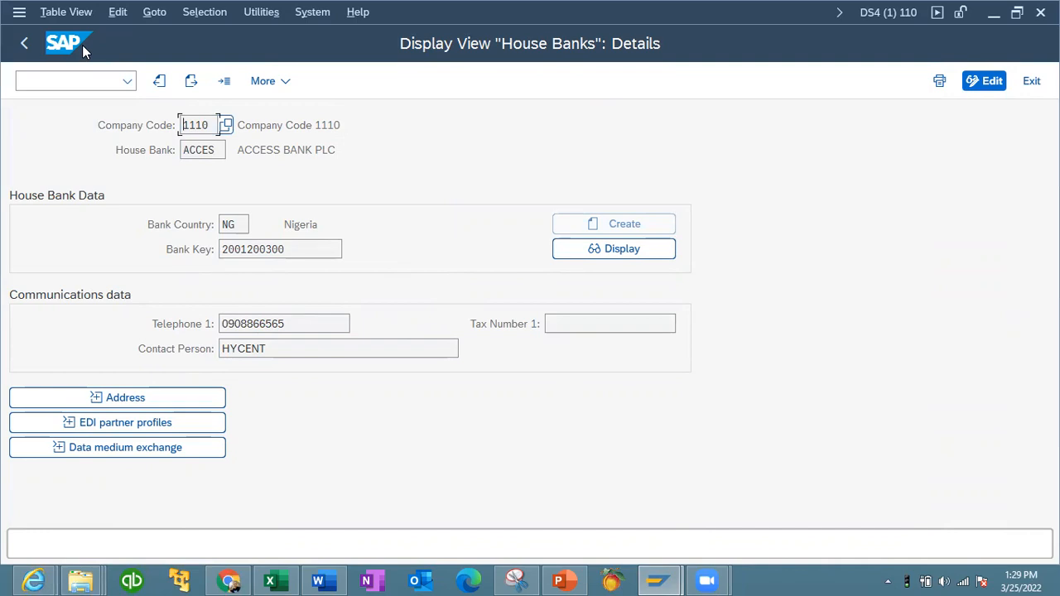
pyautogui.click(25, 43)
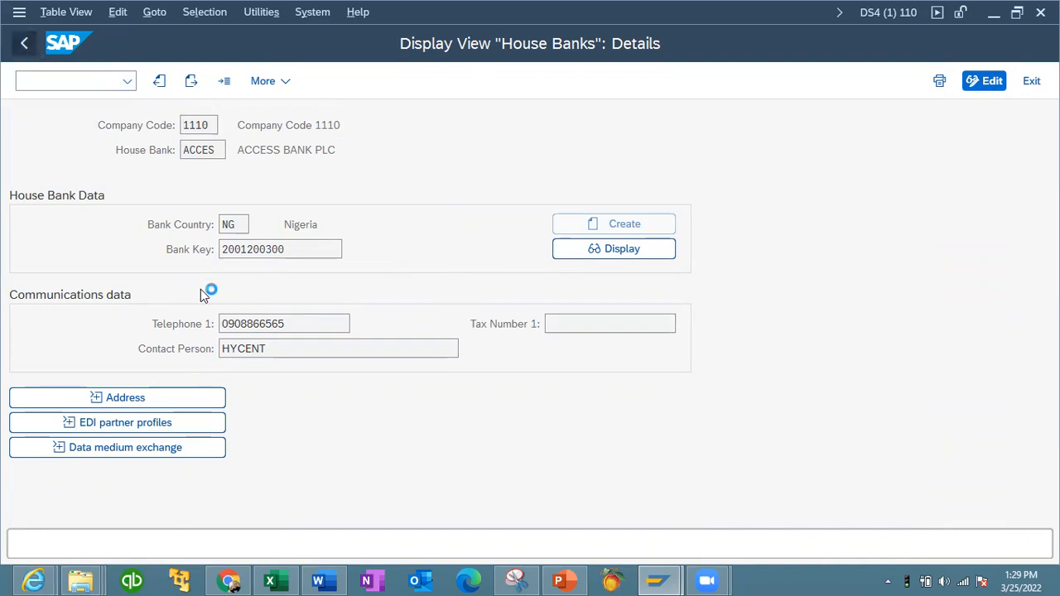
pyautogui.click(25, 43)
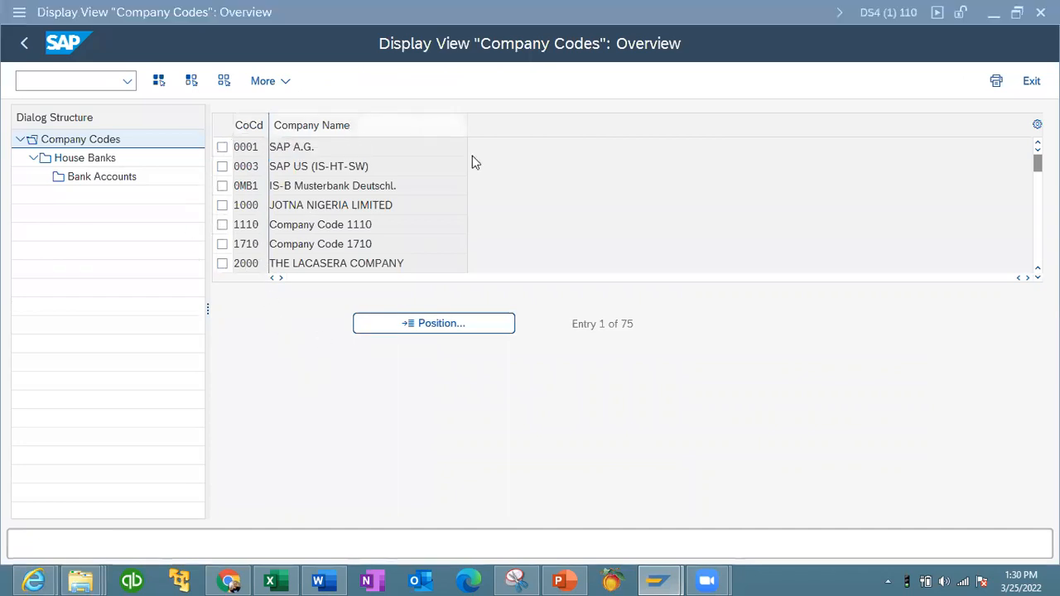
# - Select company code 1110 and house bank ACCES and try to open its bank accounts
pyautogui.click(222, 224)
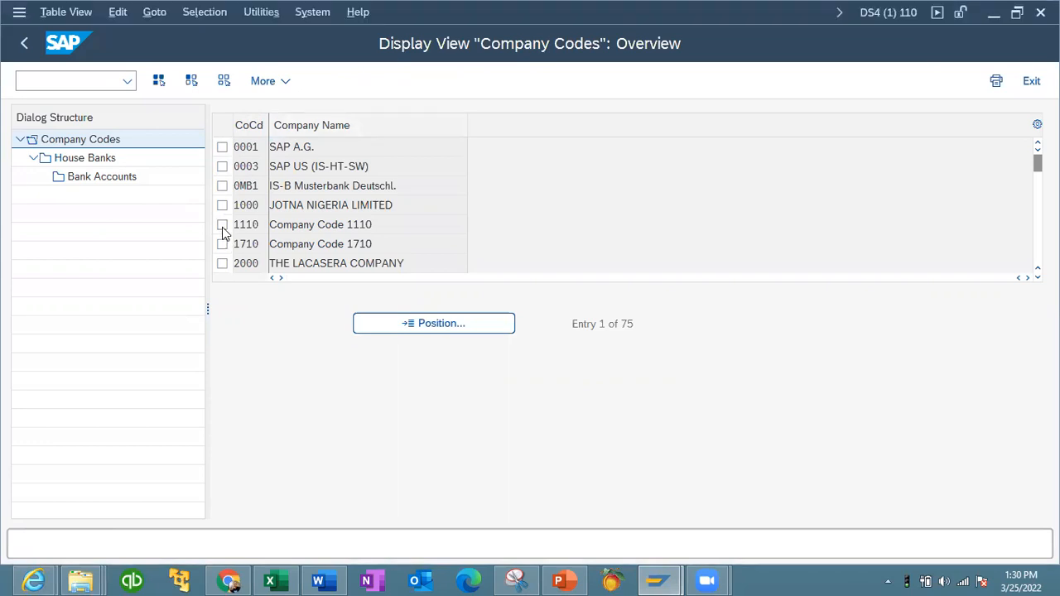
pyautogui.doubleClick(97, 158)
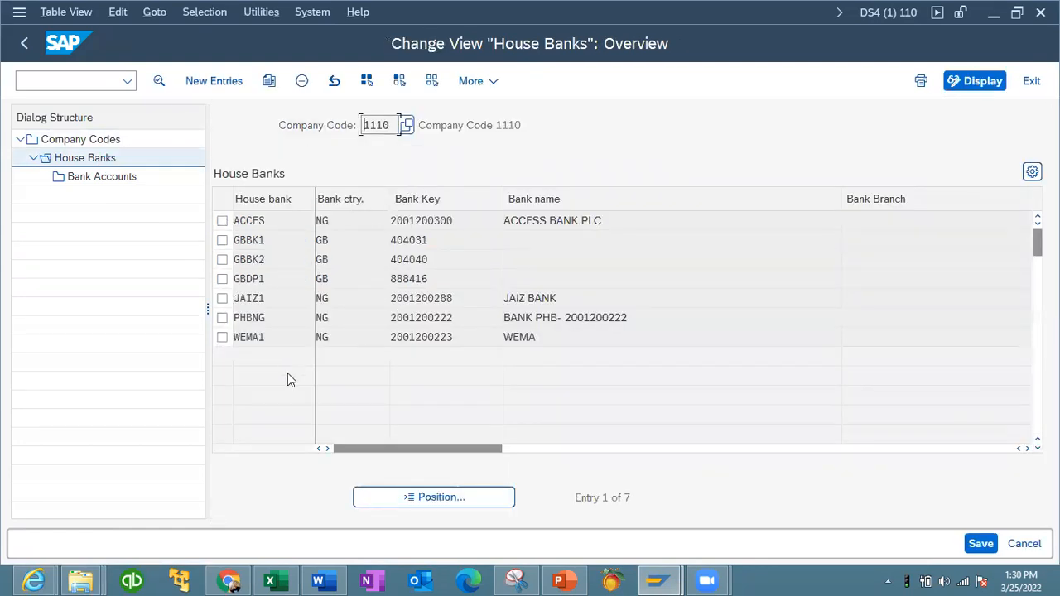
pyautogui.click(222, 220)
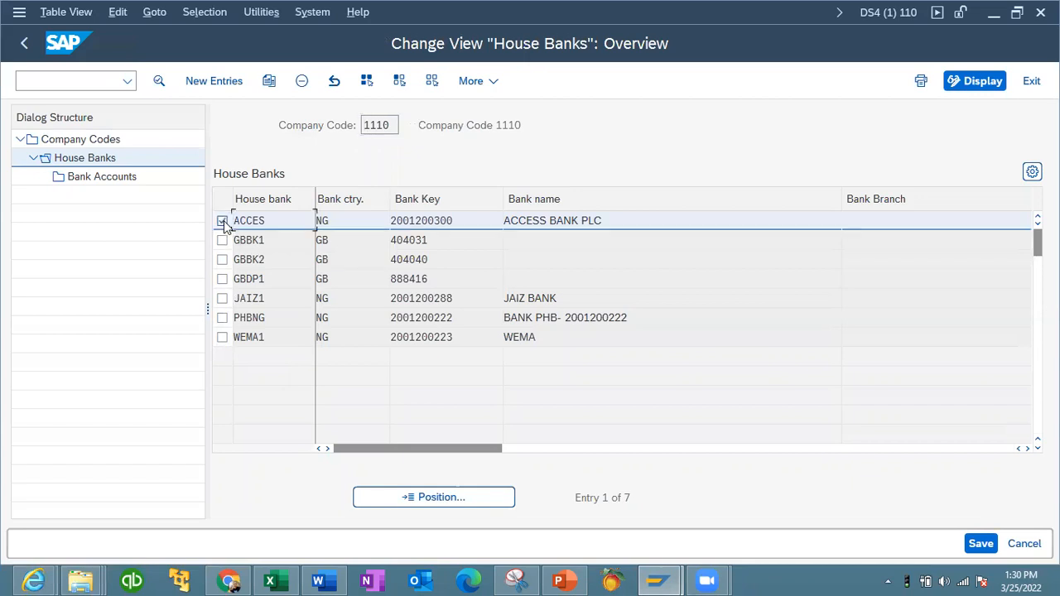
pyautogui.doubleClick(106, 177)
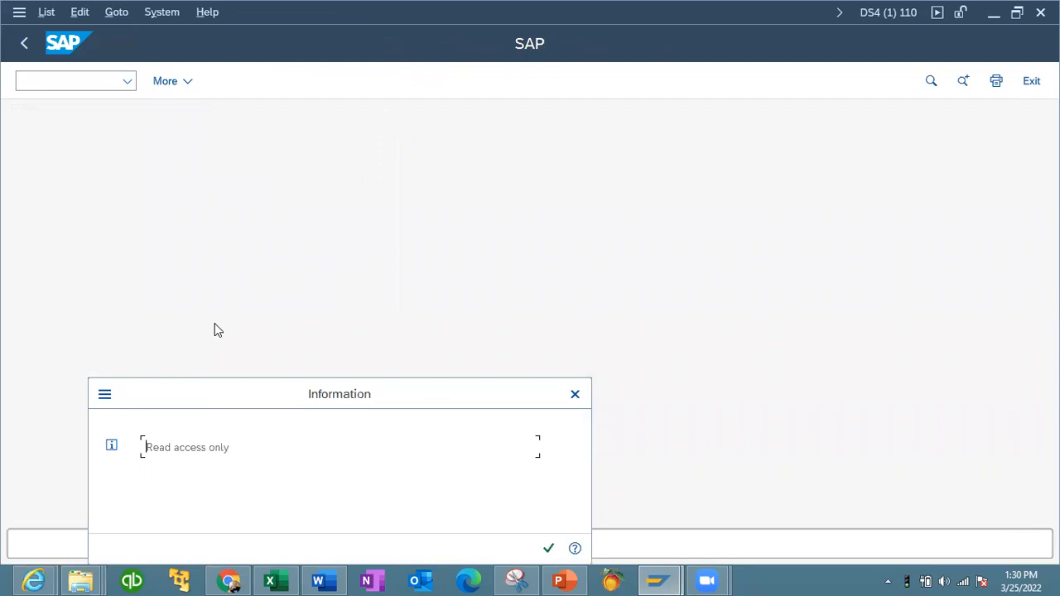
pyautogui.moveTo(312, 396); pyautogui.dragTo(300, 253)
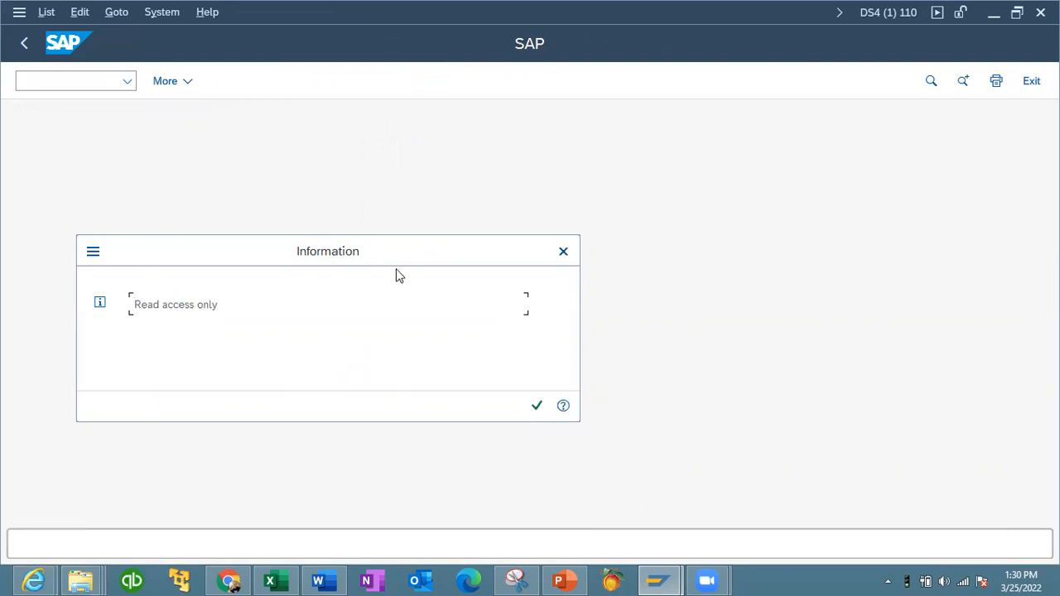
pyautogui.click(537, 404)
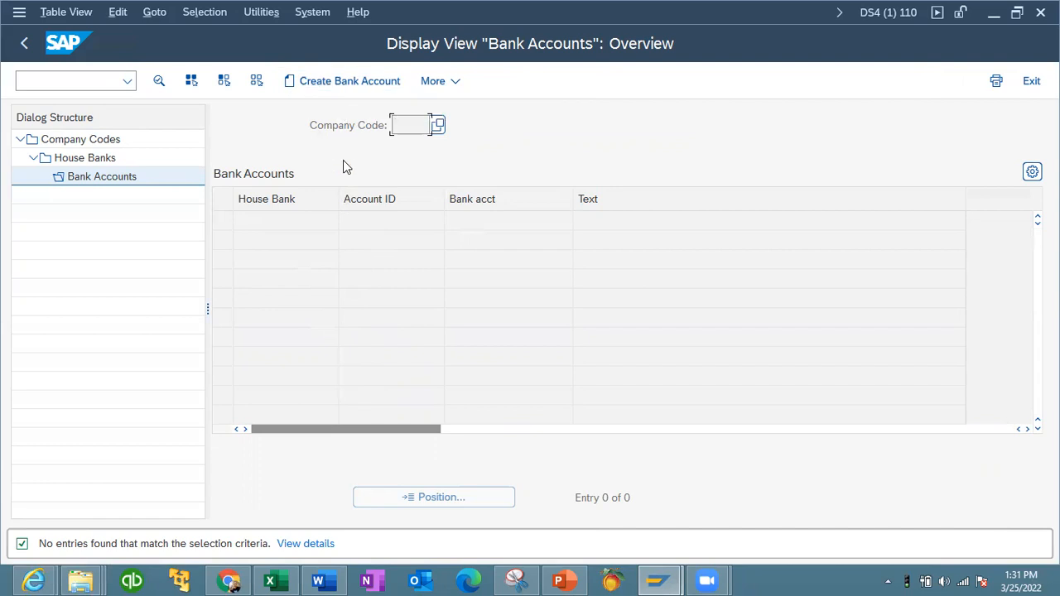
# - In the browser's Fiori launchpad, search for Manage Bank Accounts and start creating a new bank statement
pyautogui.click(229, 580)
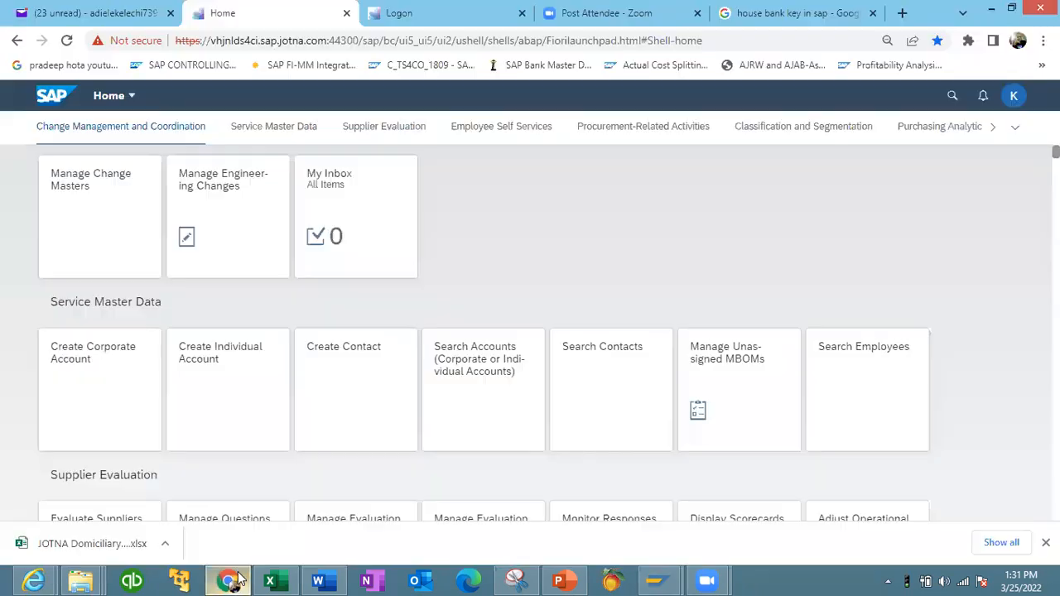
pyautogui.click(388, 24)
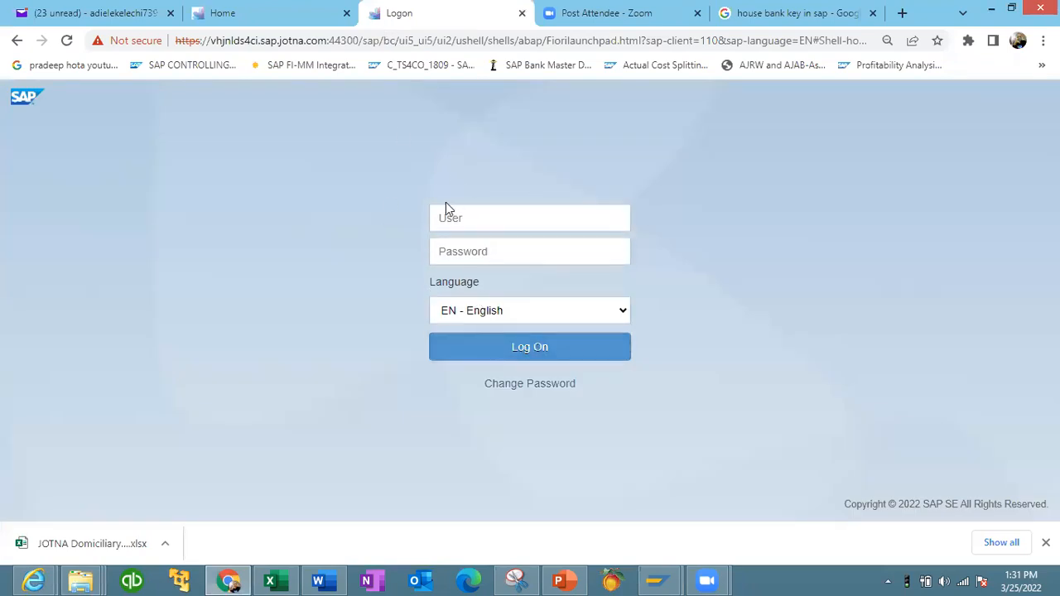
pyautogui.click(280, 20)
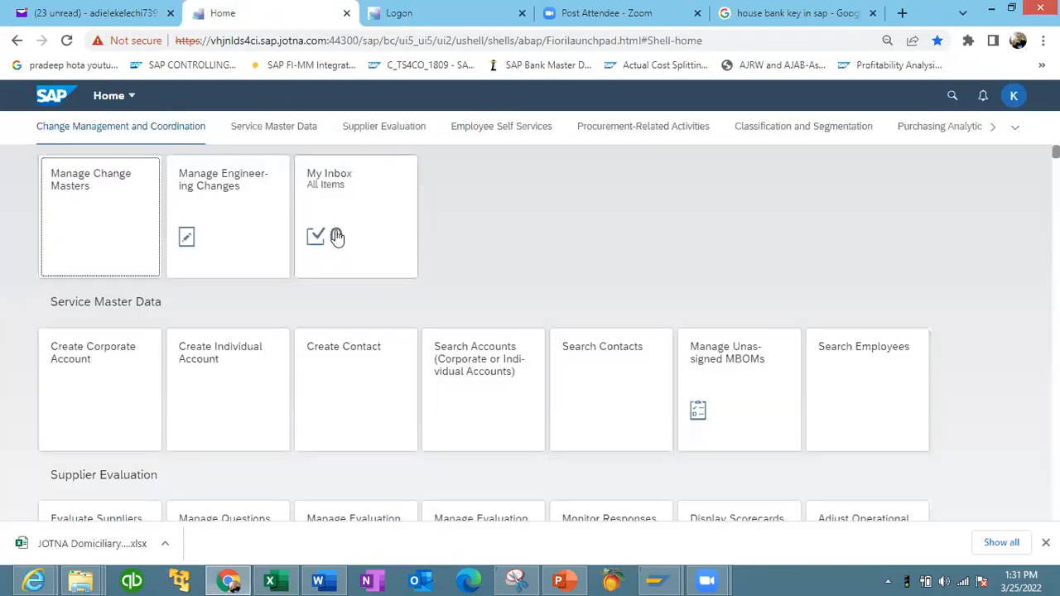
pyautogui.click(951, 98)
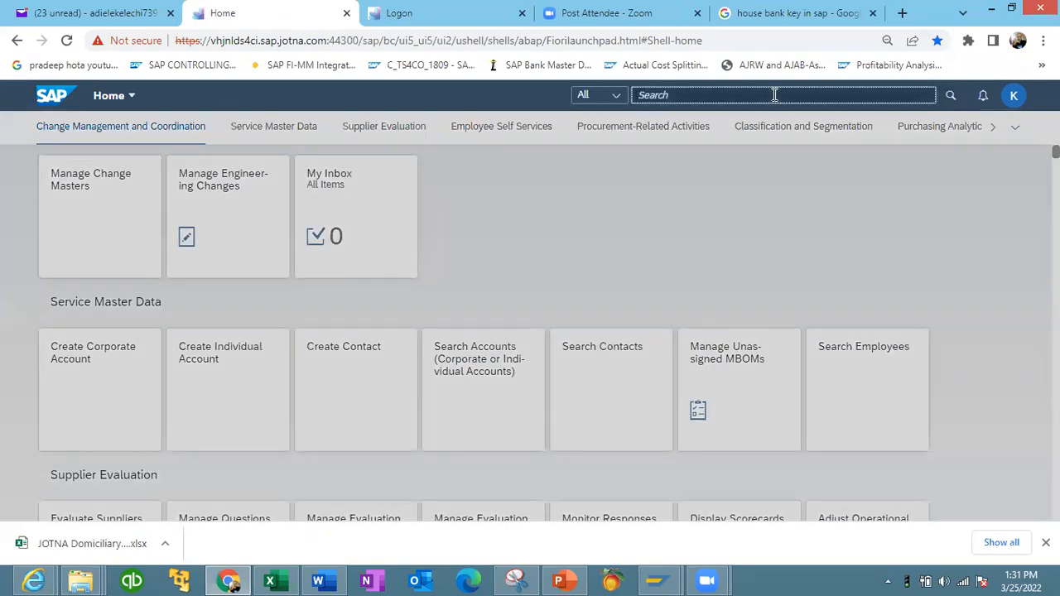
pyautogui.write('MANAG')
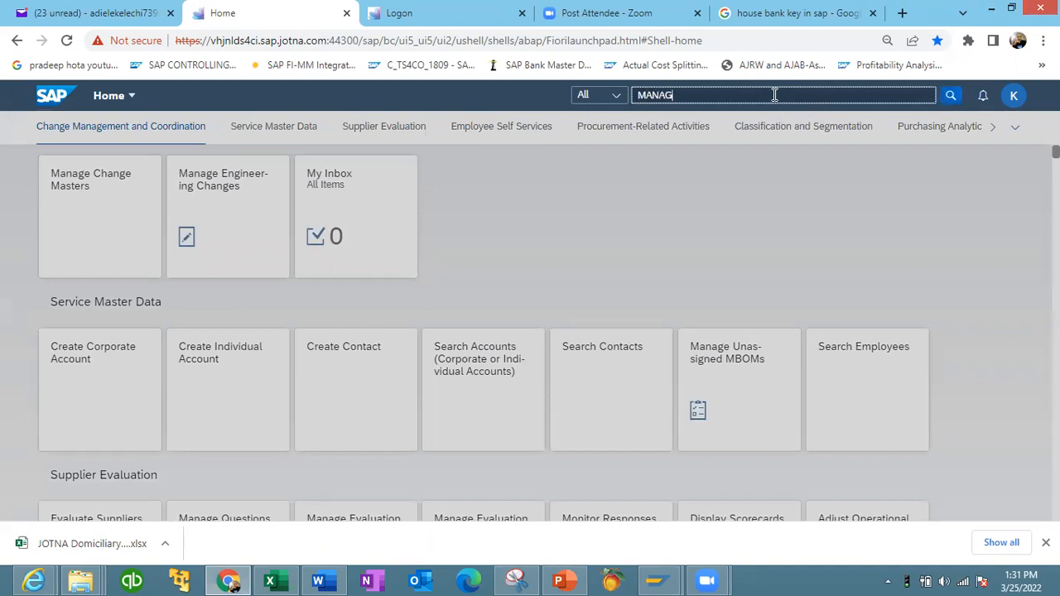
pyautogui.write('E BAN')
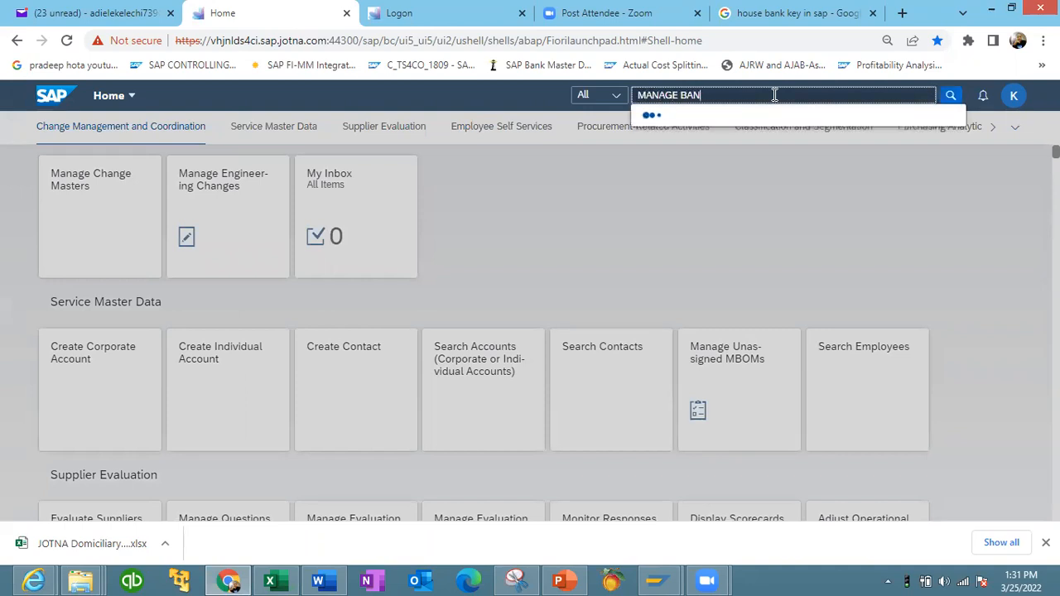
pyautogui.write('K')
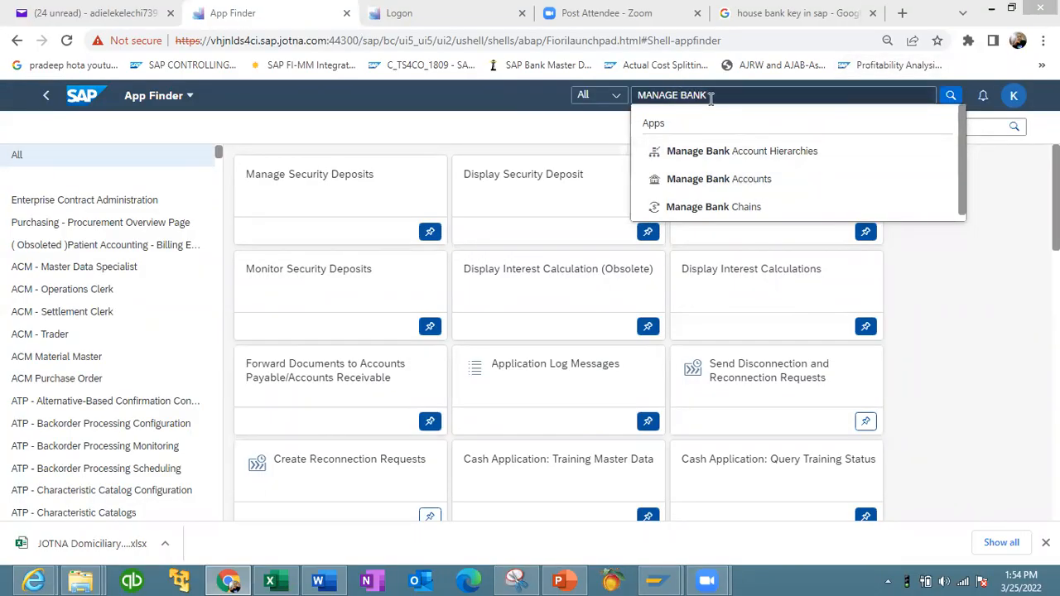
pyautogui.click(726, 181)
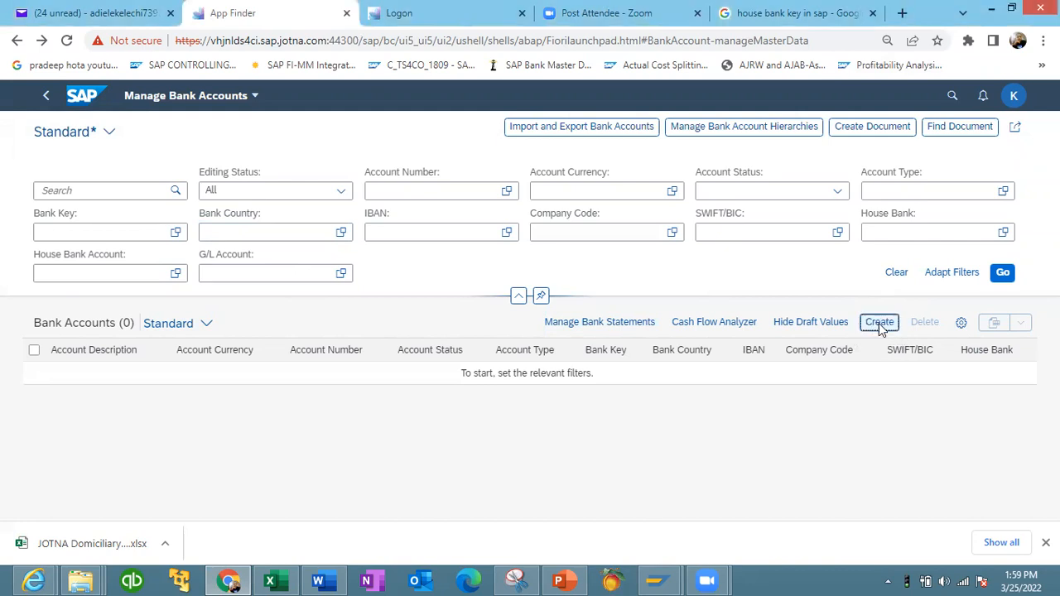
pyautogui.click(880, 324)
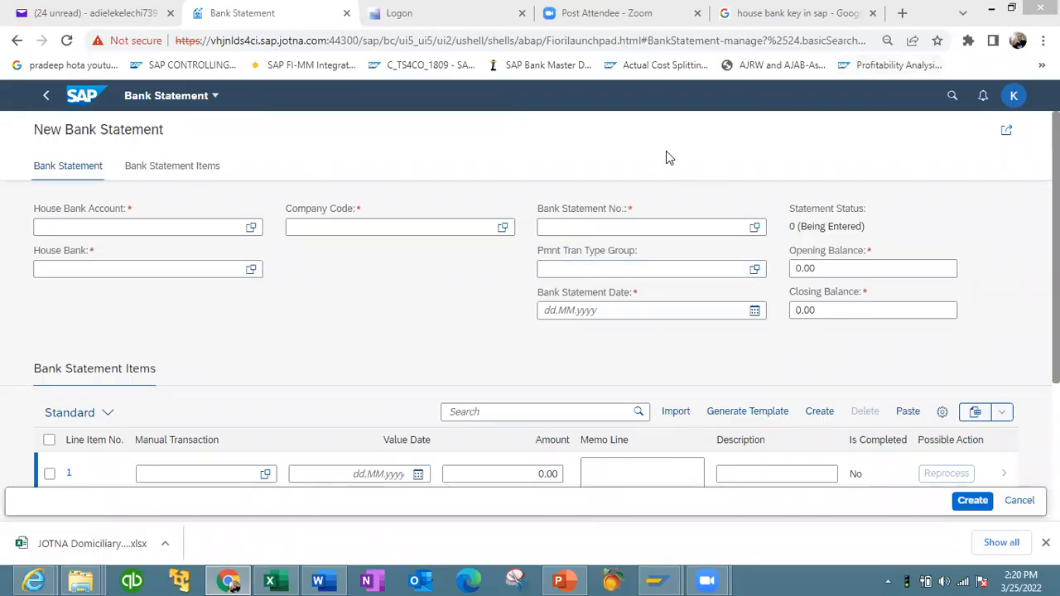
pyautogui.click(129, 226)
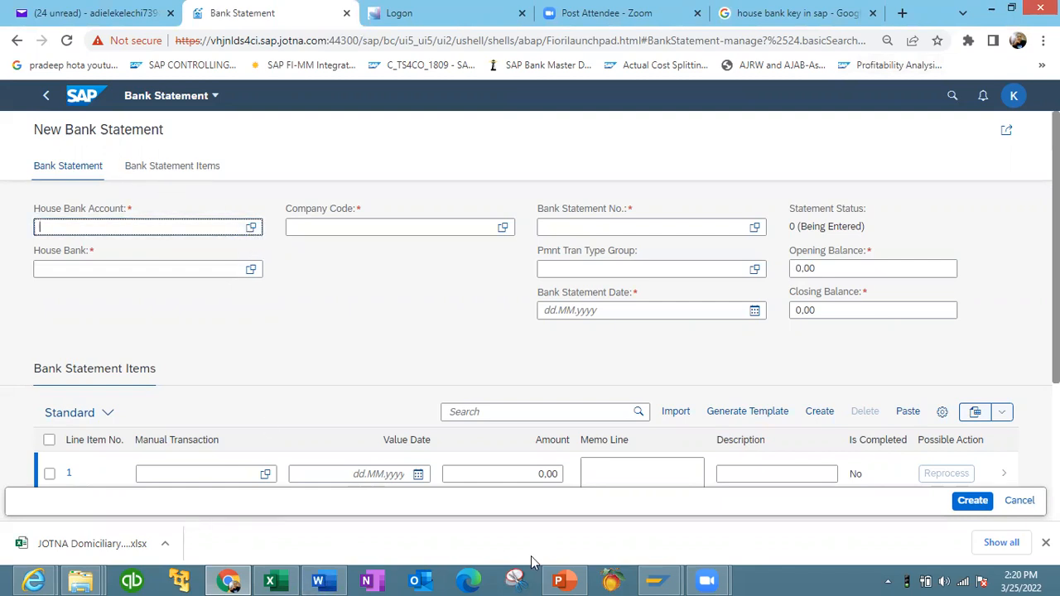
# - Reopen house bank ACCES in the SAP GUI, review its bank data, and copy the house bank ID
pyautogui.moveTo(660, 580)
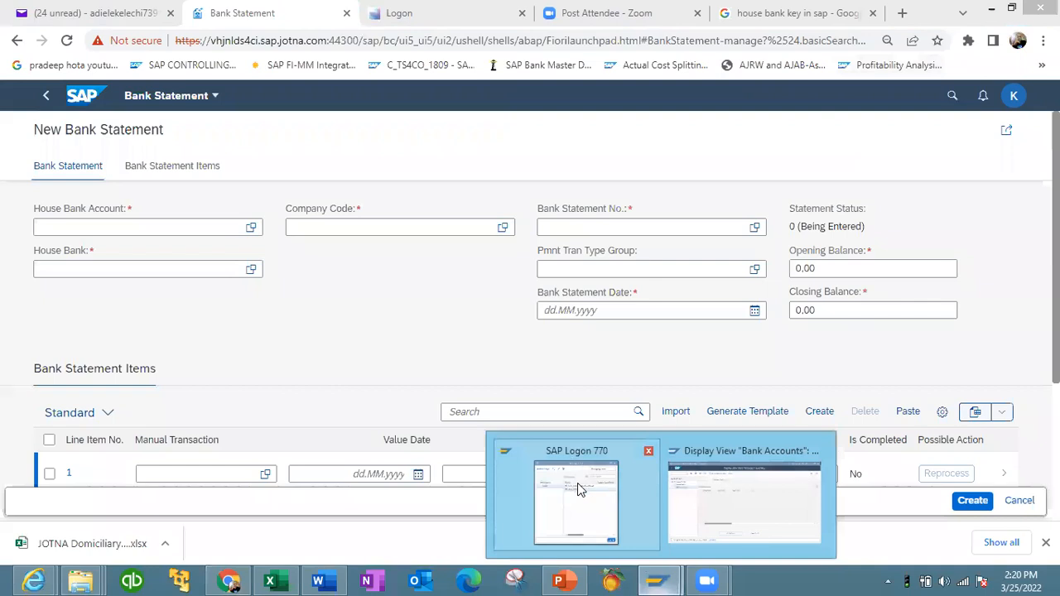
pyautogui.click(721, 496)
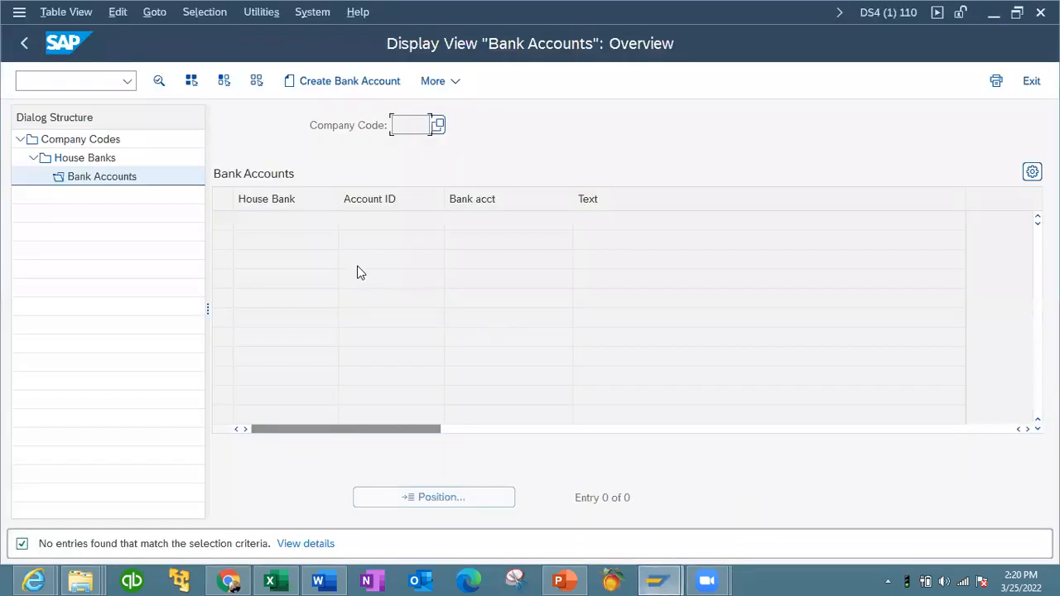
pyautogui.doubleClick(85, 158)
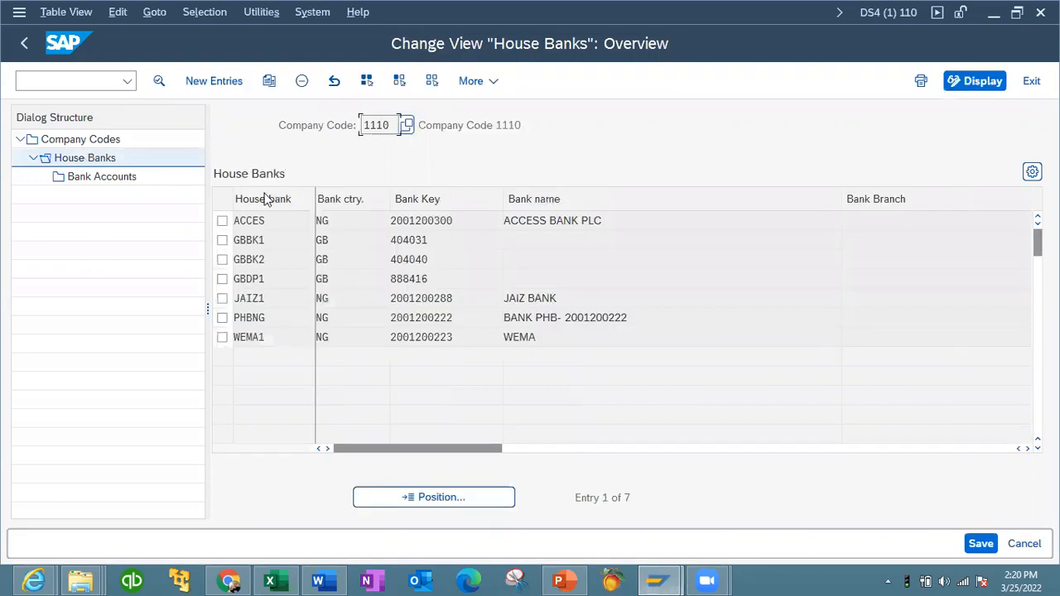
pyautogui.doubleClick(541, 218)
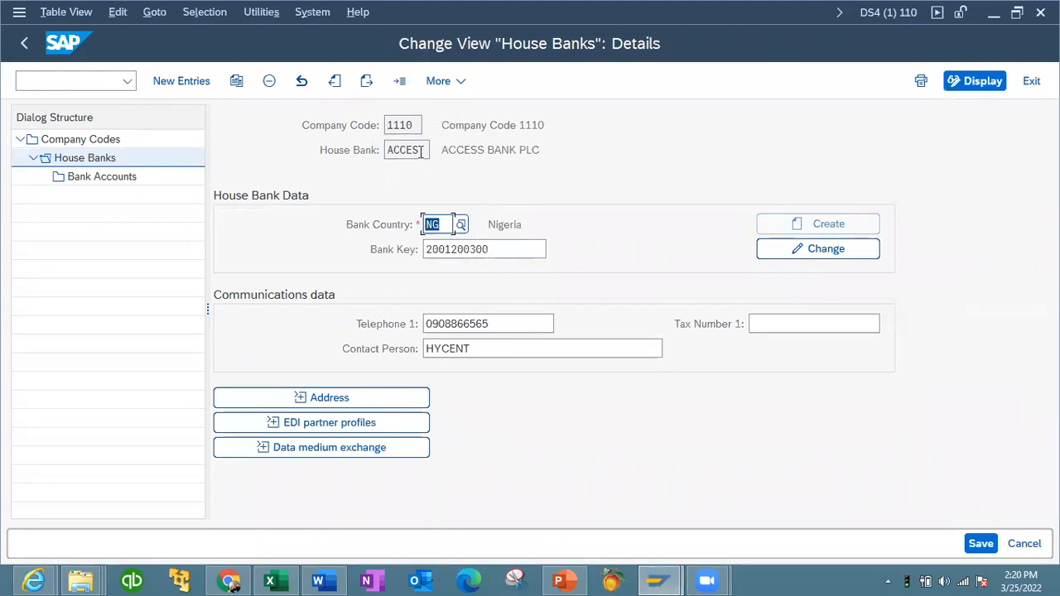
pyautogui.click(827, 250)
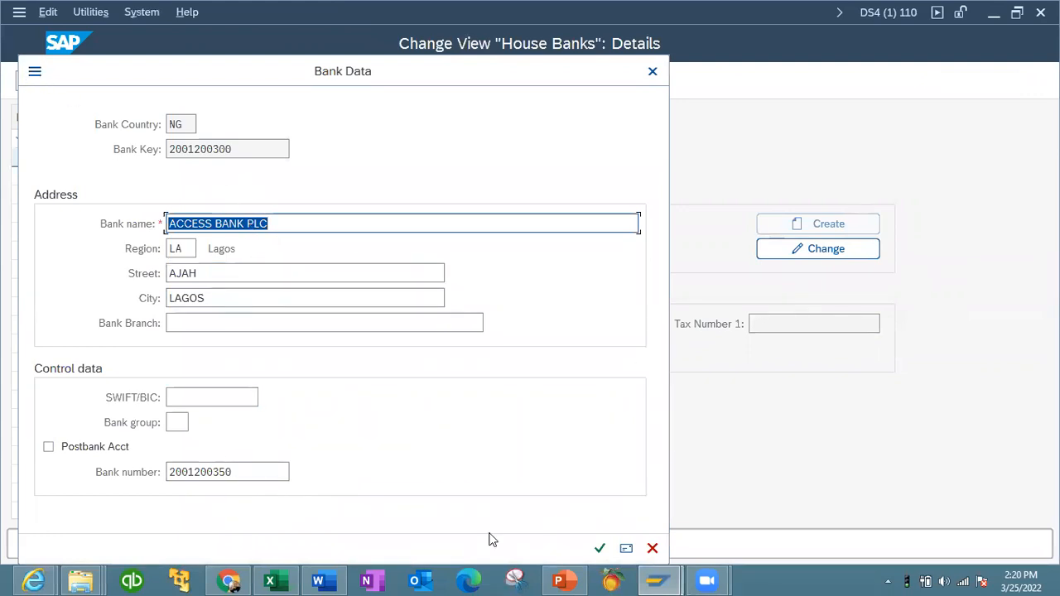
pyautogui.click(228, 580)
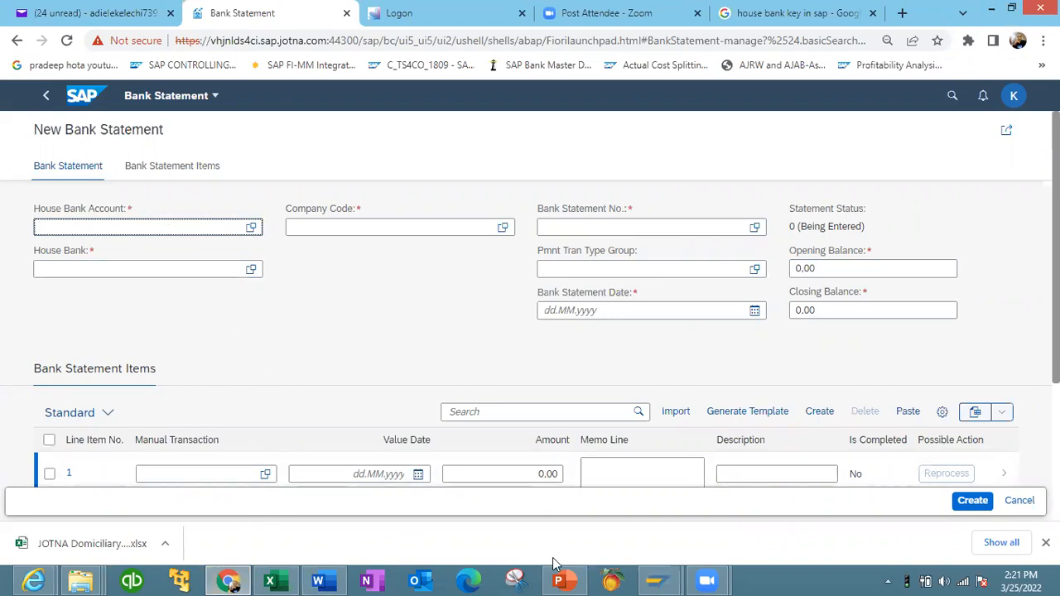
pyautogui.click(232, 581)
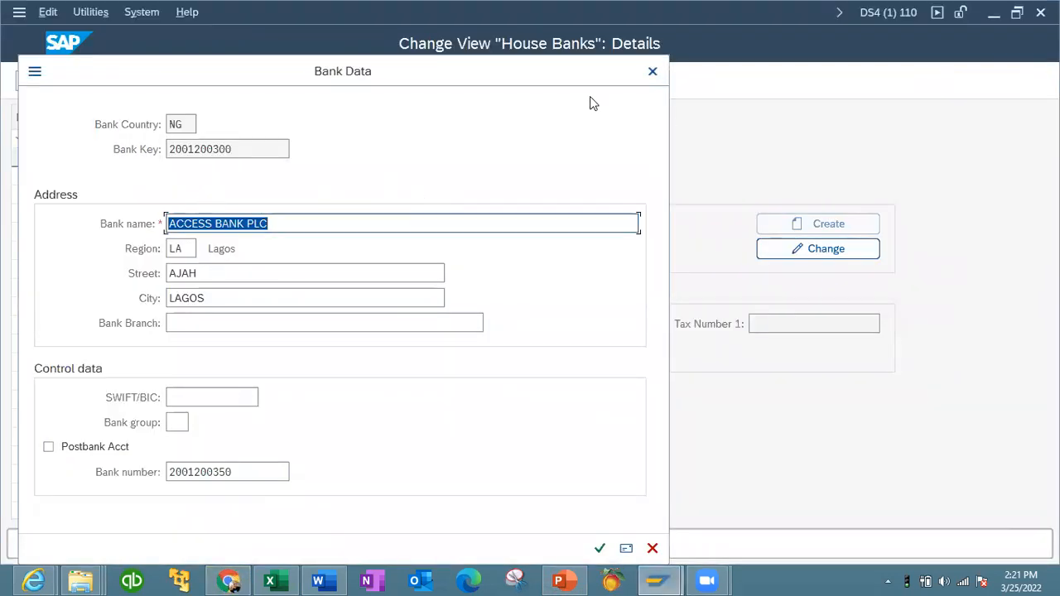
pyautogui.moveTo(621, 63); pyautogui.dragTo(591, 197)
pyautogui.click(623, 207)
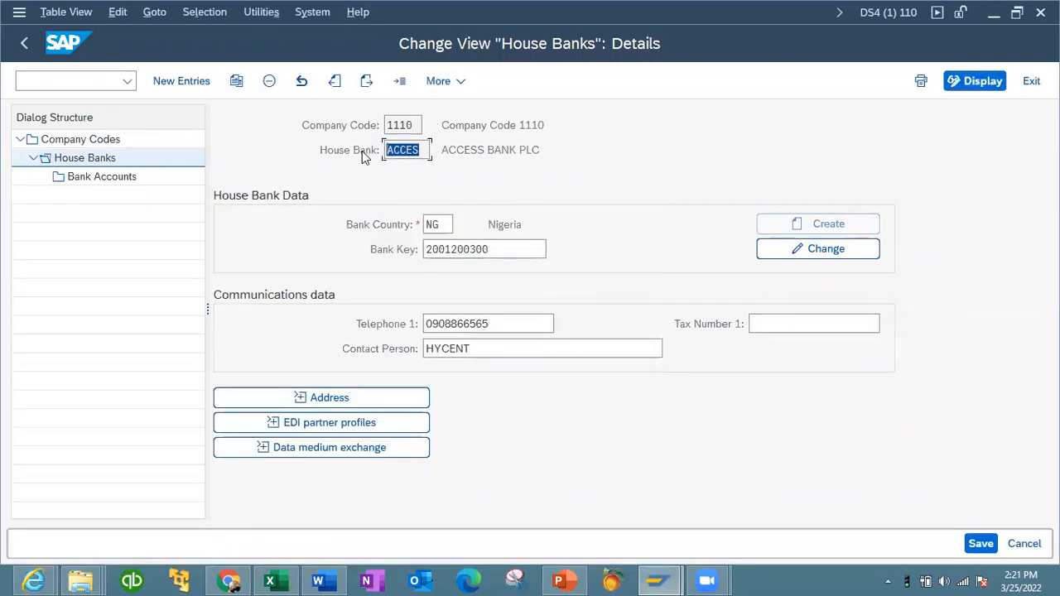
# - Fill the statement's house bank account and house bank with ACCES, picking the company code 1110 entry
pyautogui.click(229, 581)
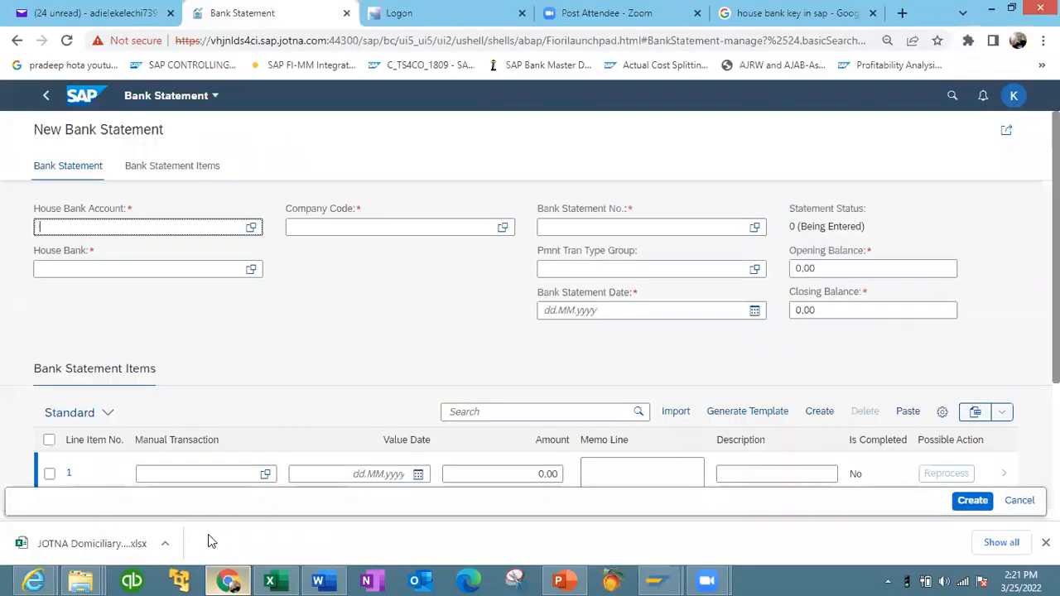
pyautogui.write('ACCES')
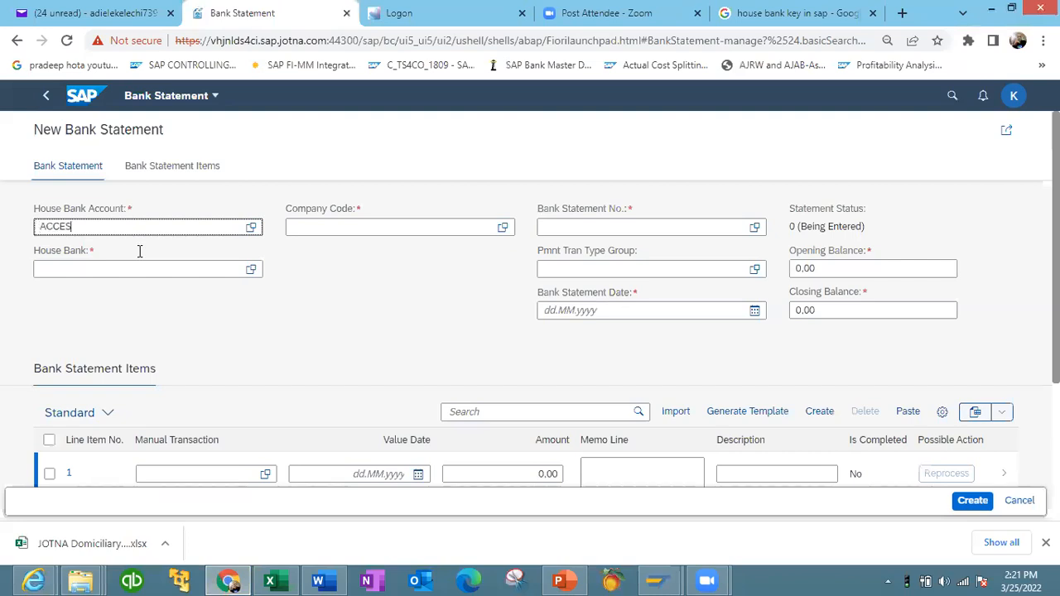
pyautogui.click(127, 269)
pyautogui.write('ACCES')
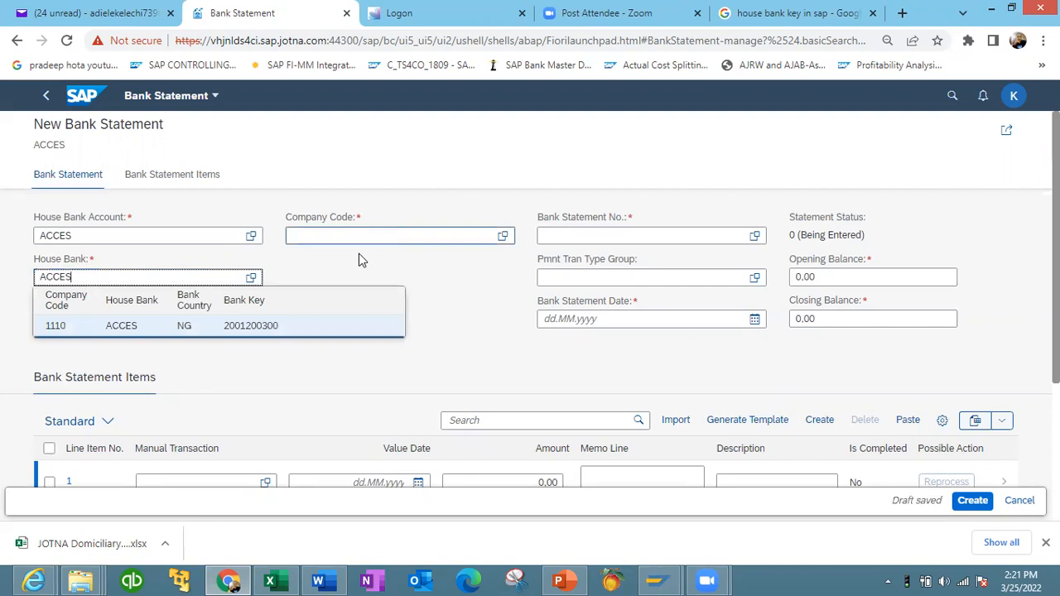
pyautogui.click(286, 333)
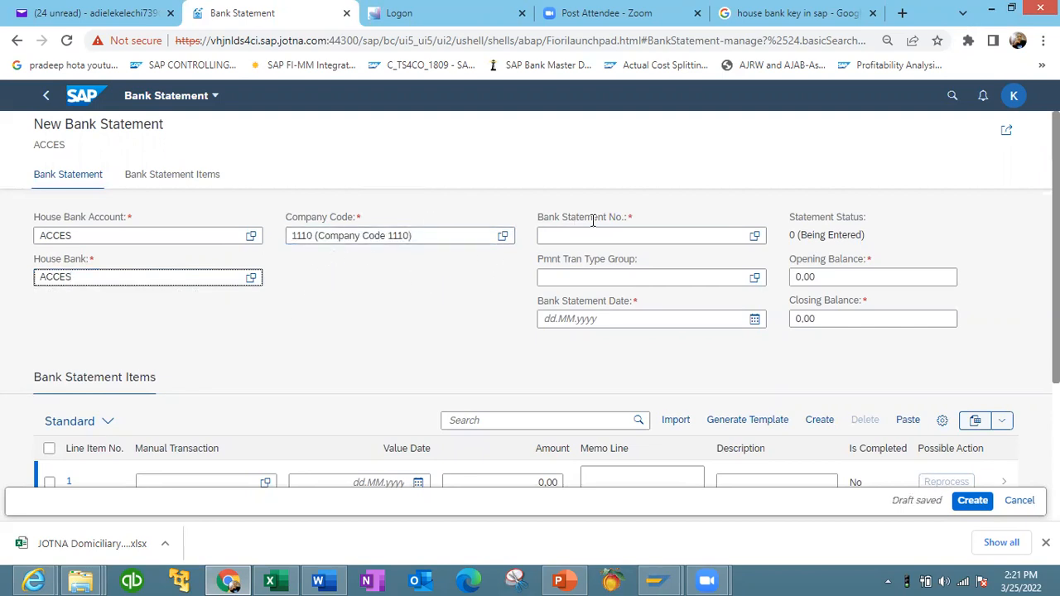
# - Leave the unsaved bank statement, return to Manage Bank Accounts, and start creating a new bank account
pyautogui.click(650, 237)
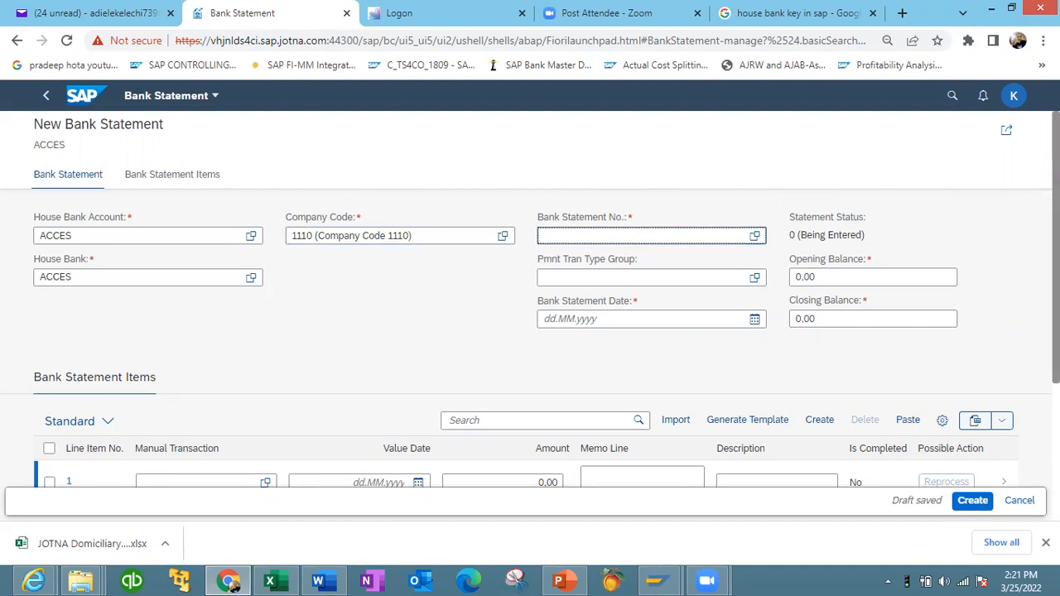
pyautogui.scroll(-2, 963, 205)
pyautogui.scroll(2, 530, 346)
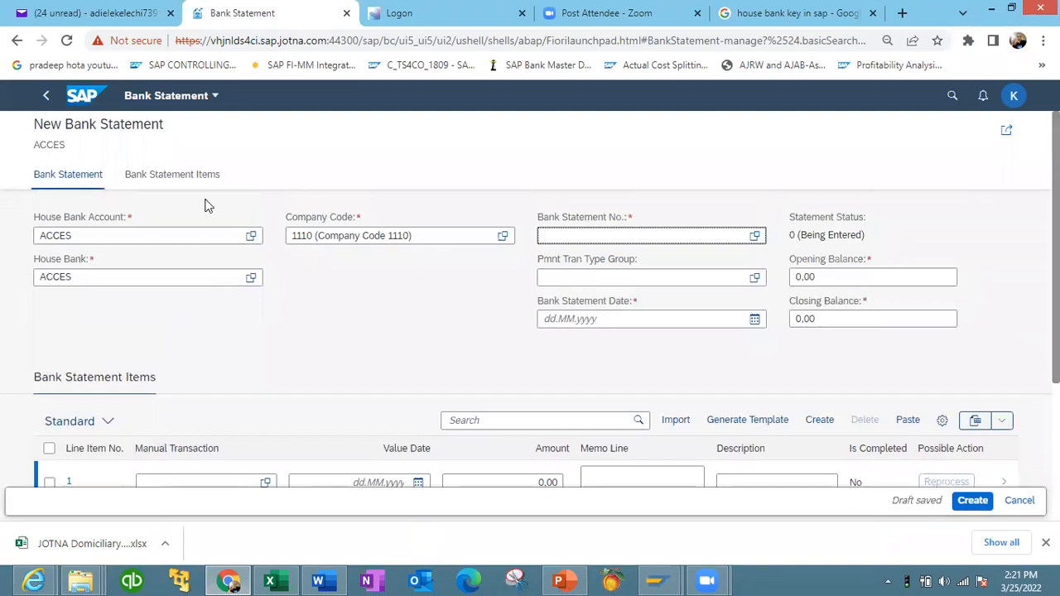
pyautogui.click(48, 99)
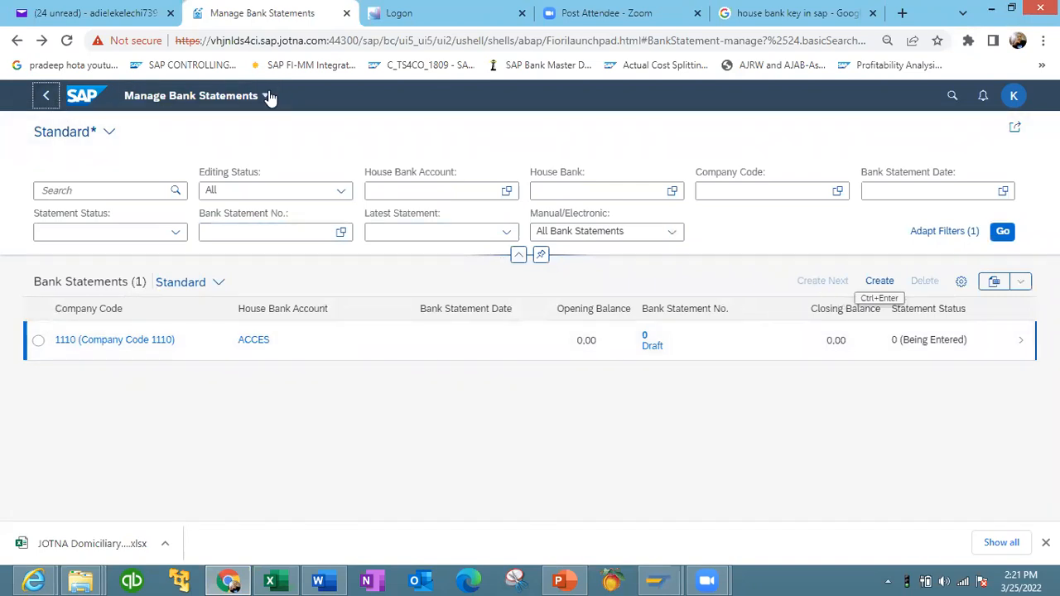
pyautogui.click(48, 98)
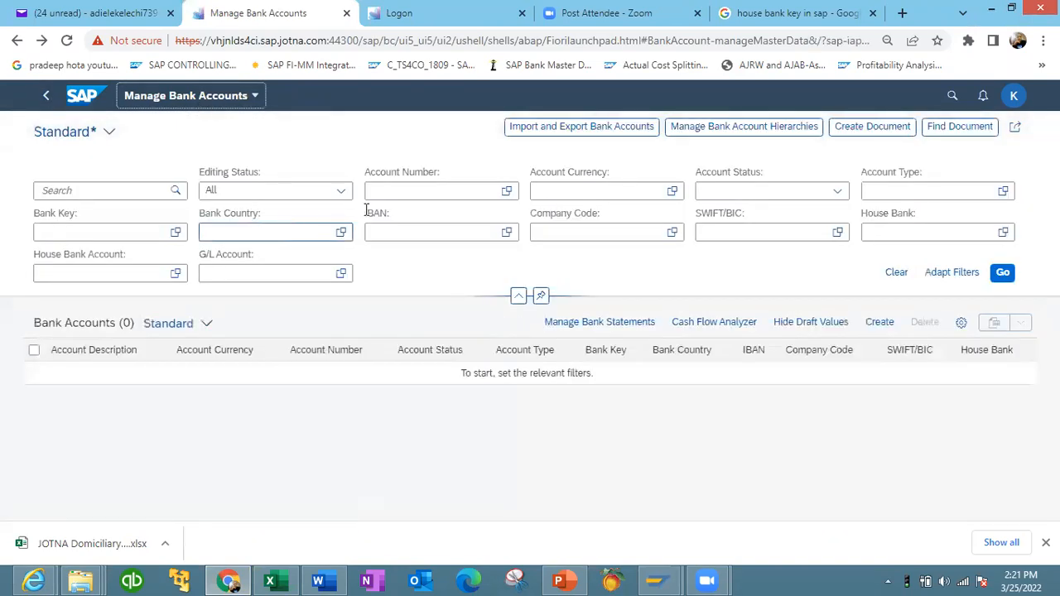
pyautogui.click(880, 325)
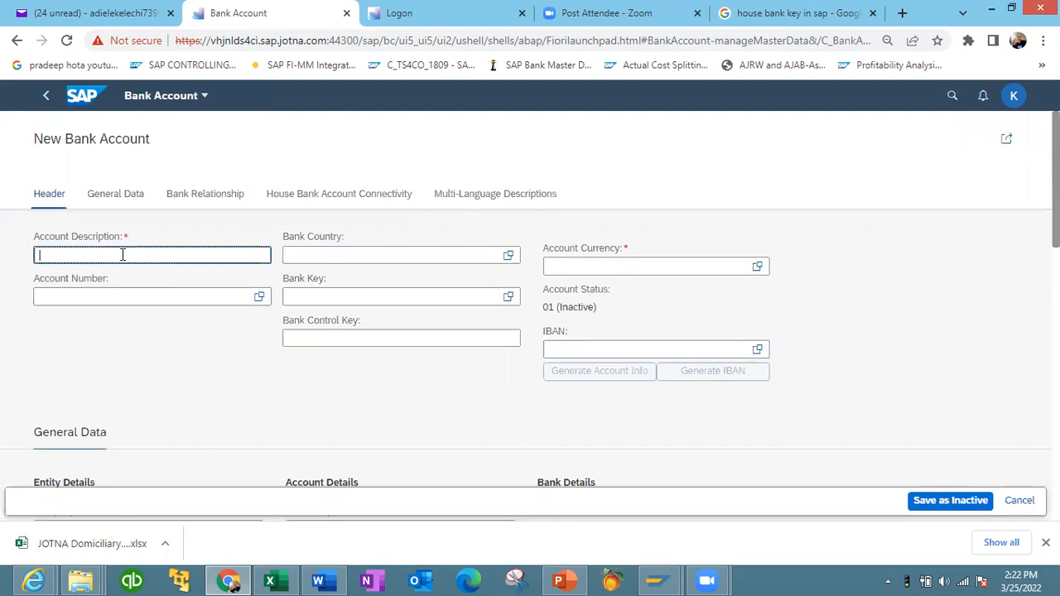
# - Fill the bank account header with description ACCESS BANK, bank country NG and account currency NGN
pyautogui.write('CCESS')
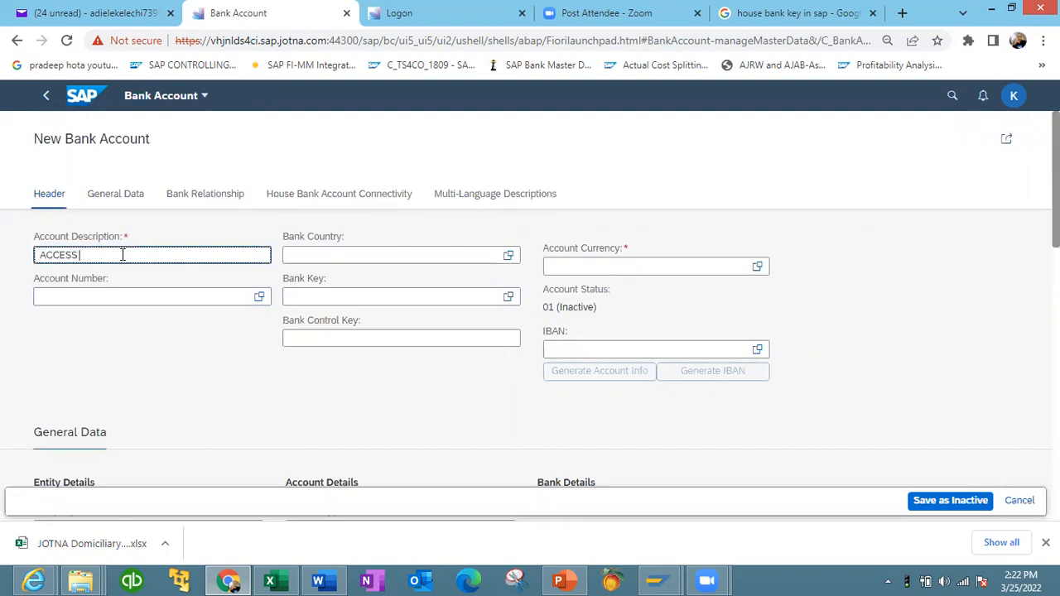
pyautogui.write(' BANK')
pyautogui.click(300, 256)
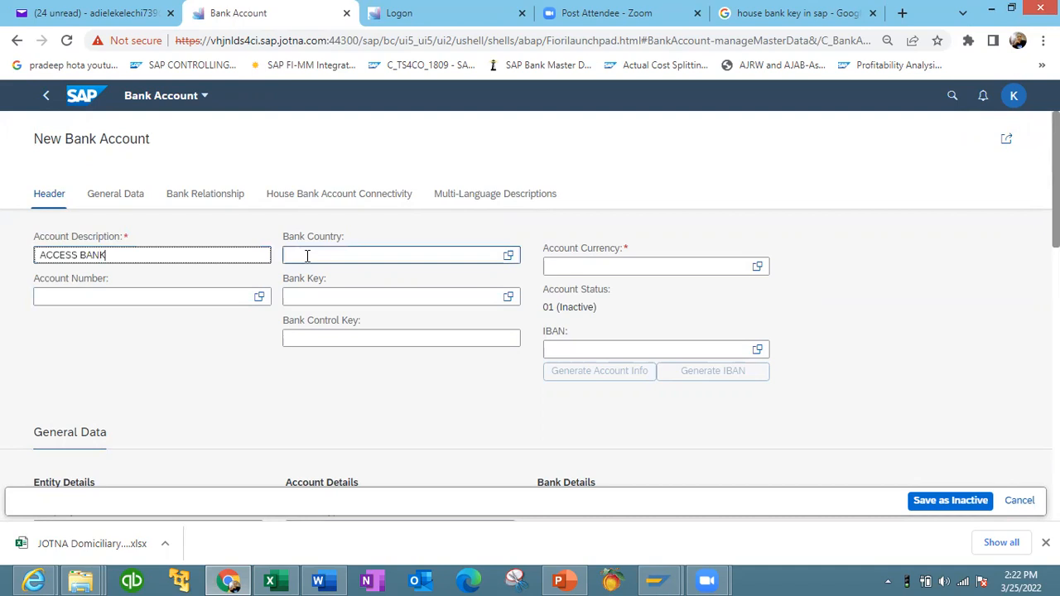
pyautogui.click(306, 256)
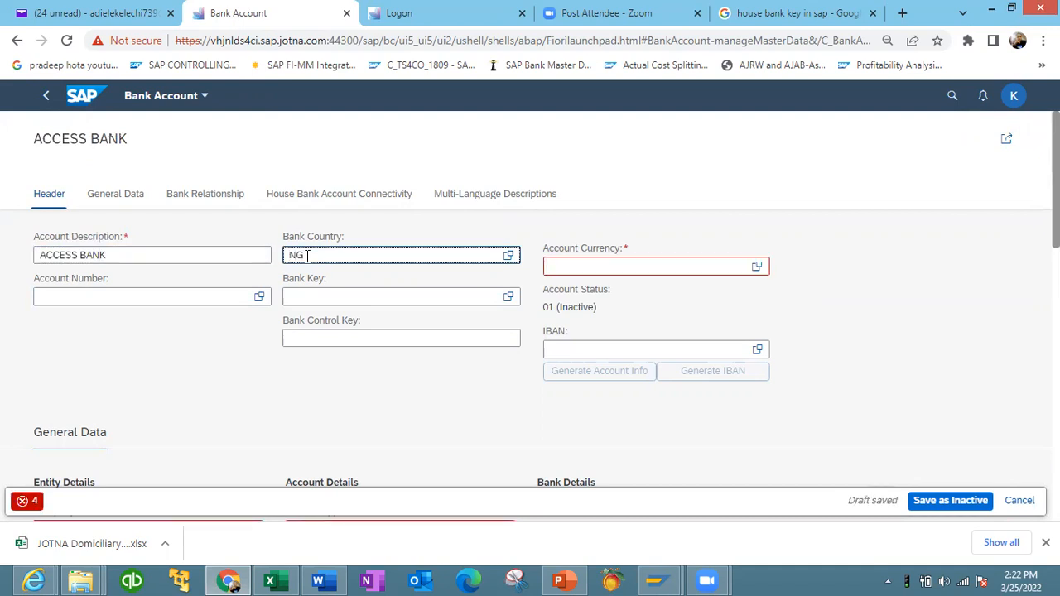
pyautogui.click(375, 305)
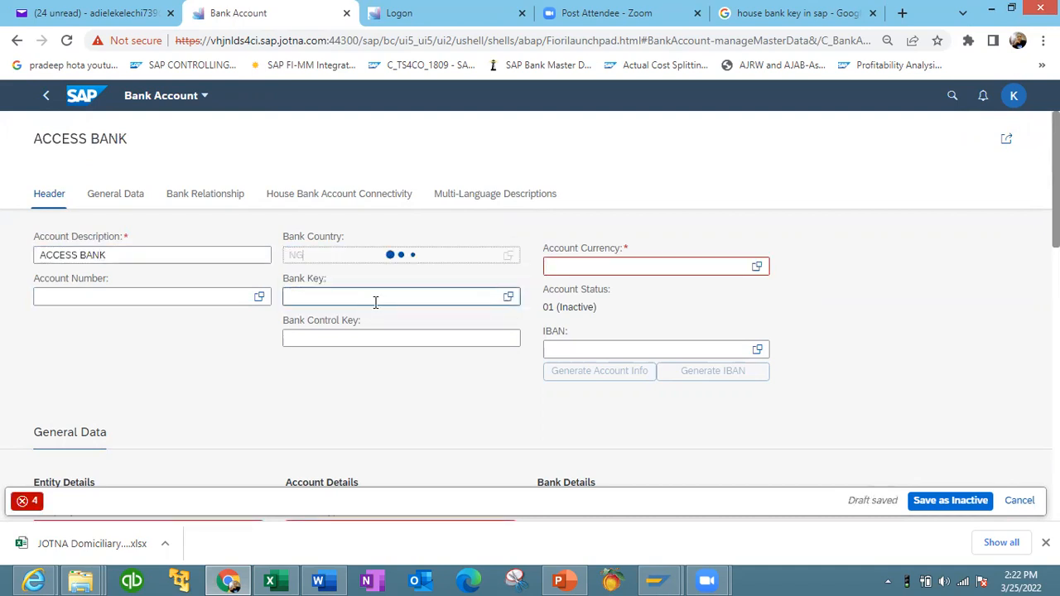
pyautogui.click(562, 267)
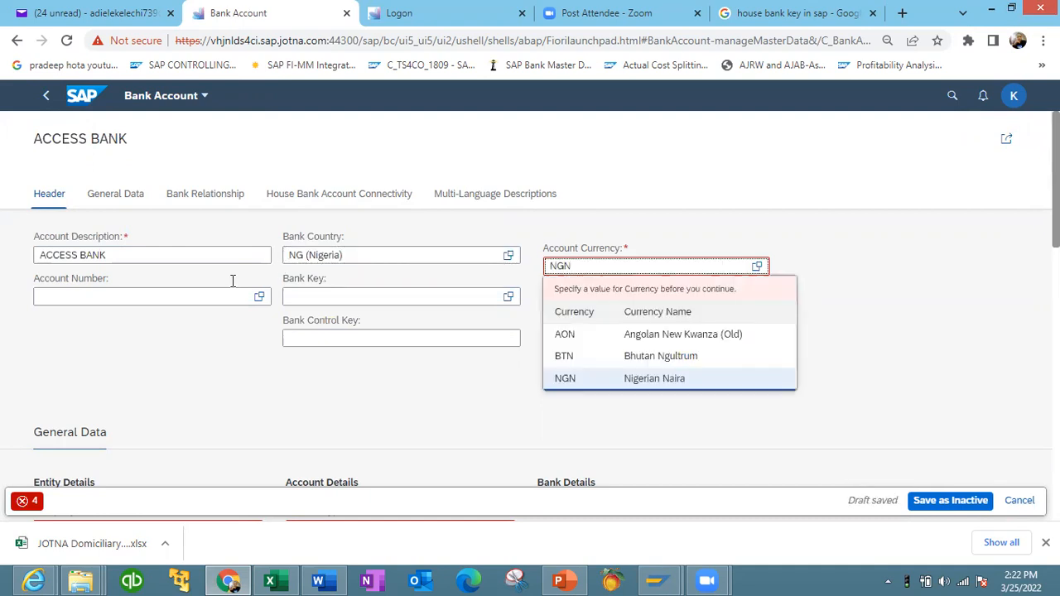
pyautogui.click(170, 300)
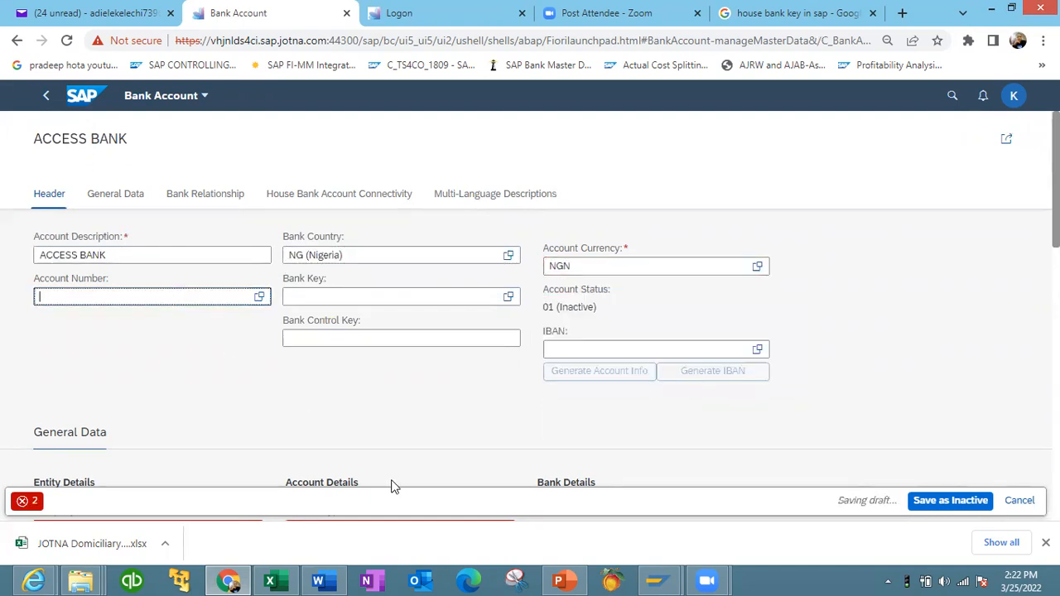
pyautogui.click(654, 579)
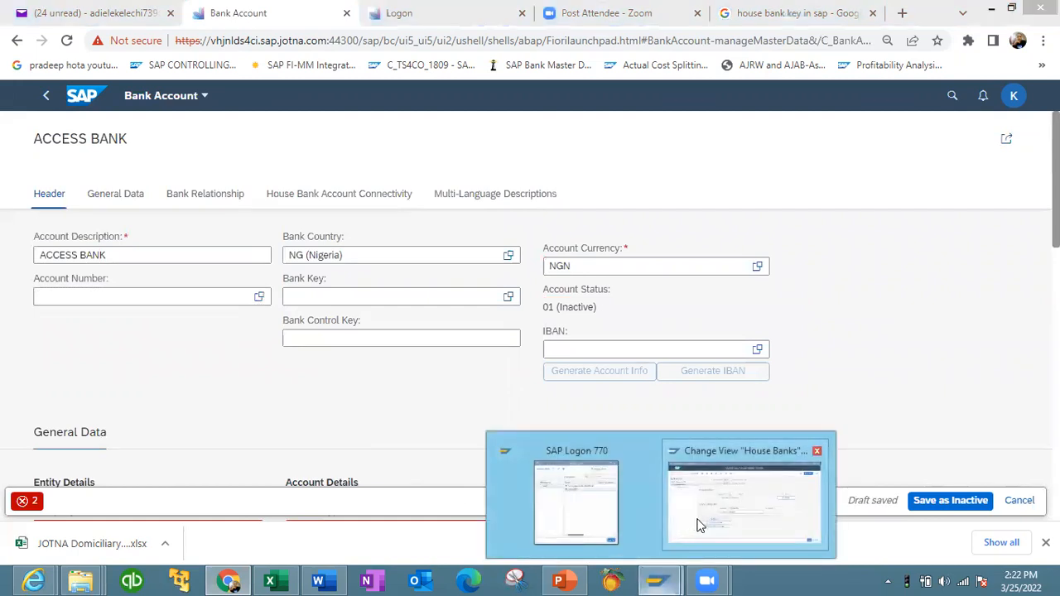
pyautogui.click(694, 522)
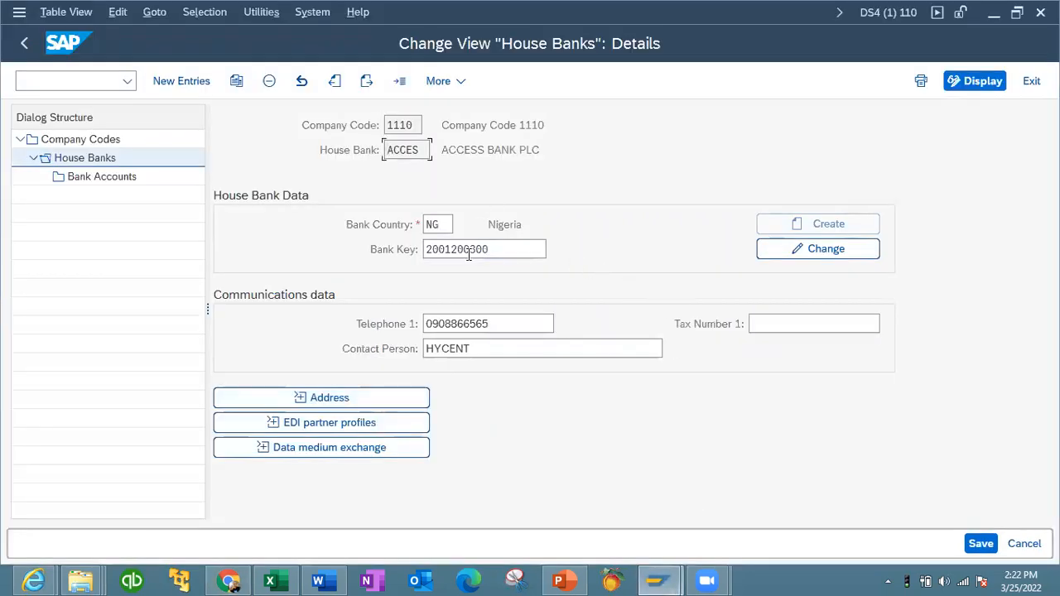
pyautogui.click(795, 252)
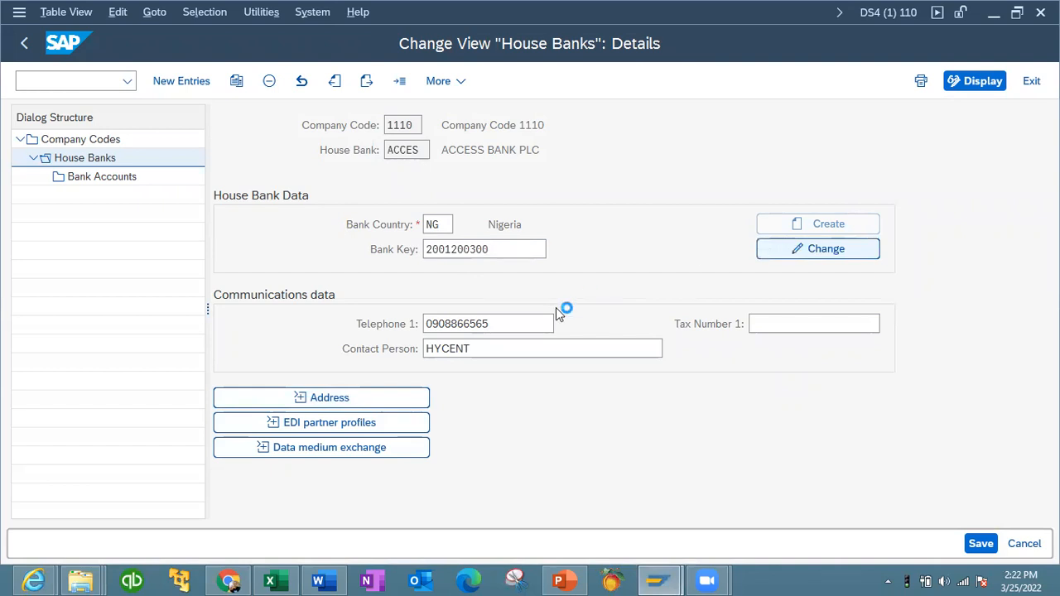
pyautogui.moveTo(239, 473); pyautogui.dragTo(144, 460)
pyautogui.hotkey('ctrl', 'c')
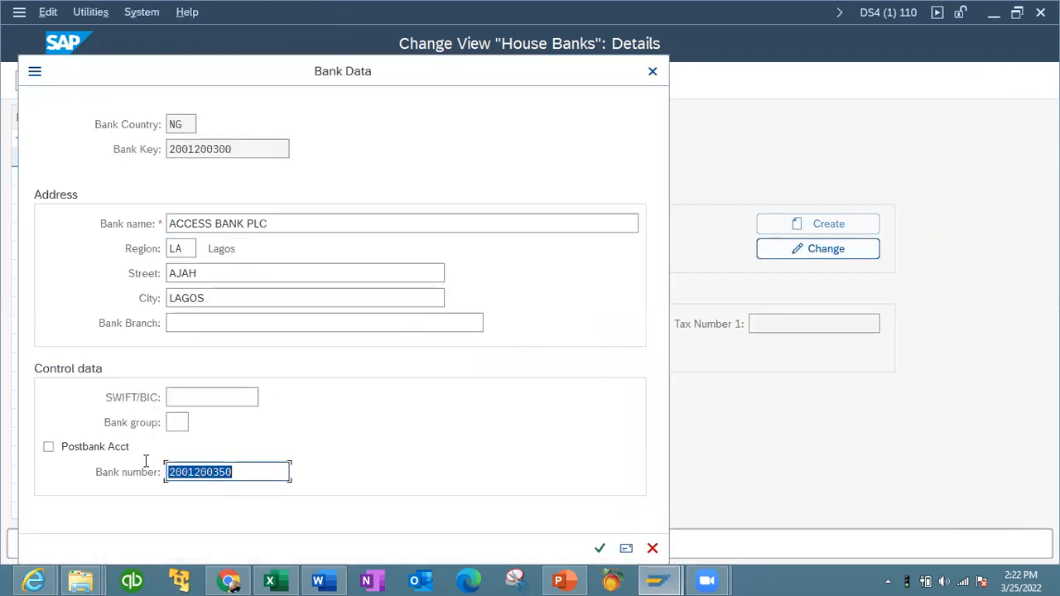
pyautogui.click(122, 470)
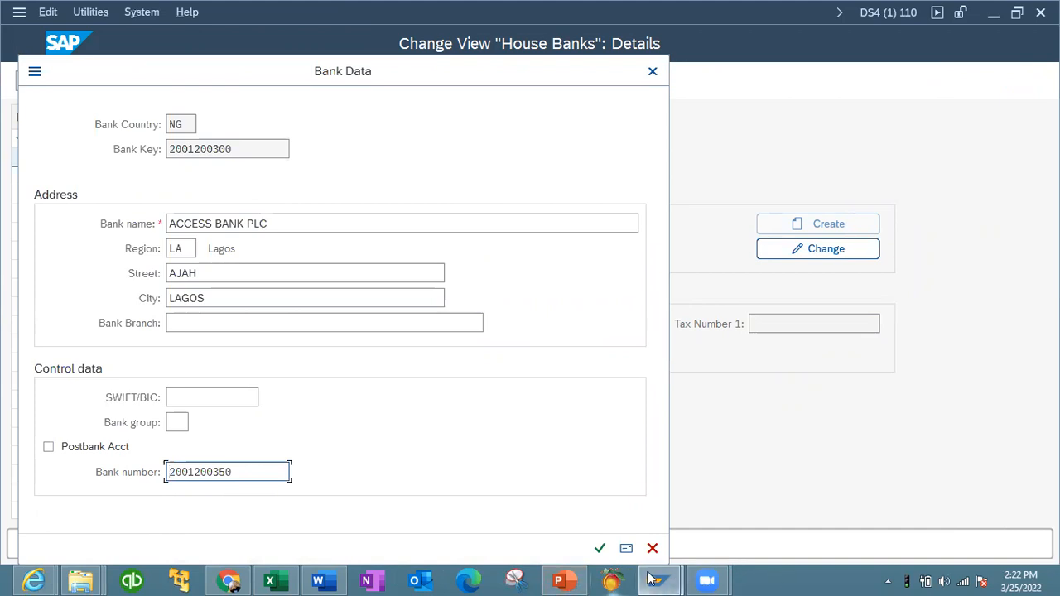
pyautogui.moveTo(658, 579)
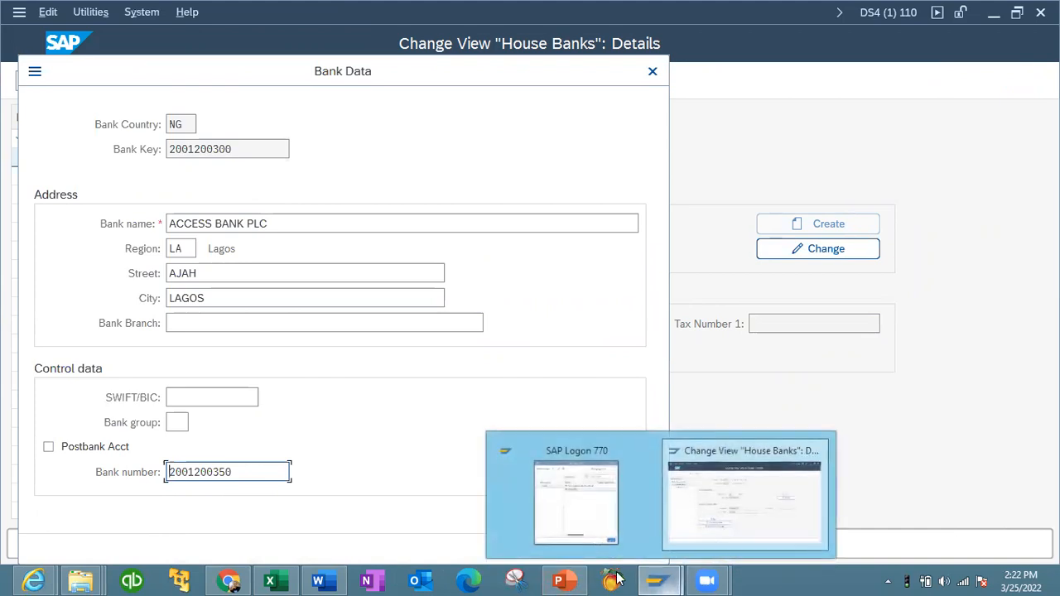
pyautogui.click(229, 581)
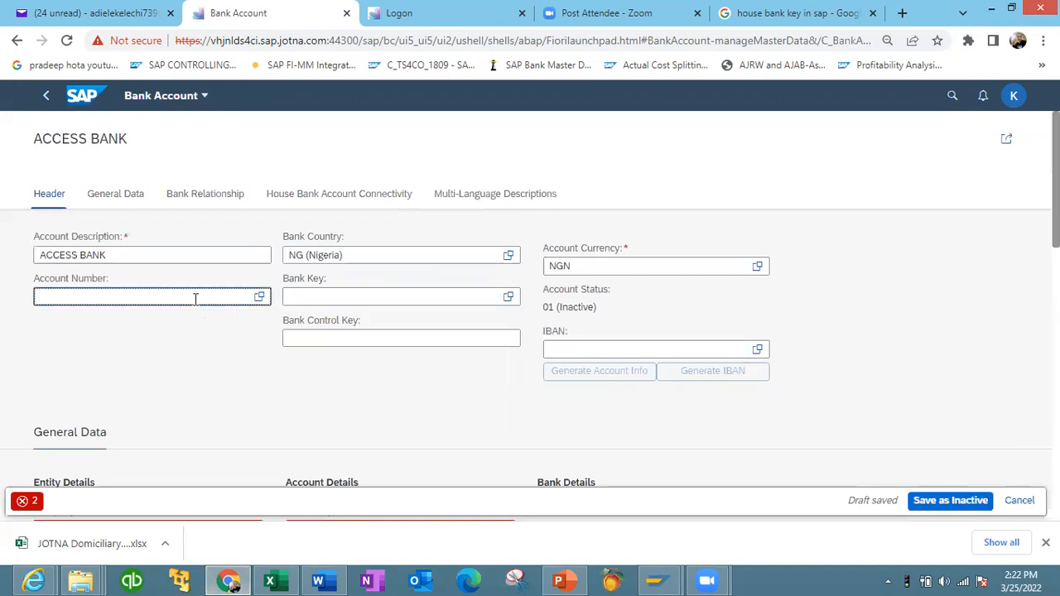
pyautogui.hotkey('ctrl', 'v')
pyautogui.click(383, 296)
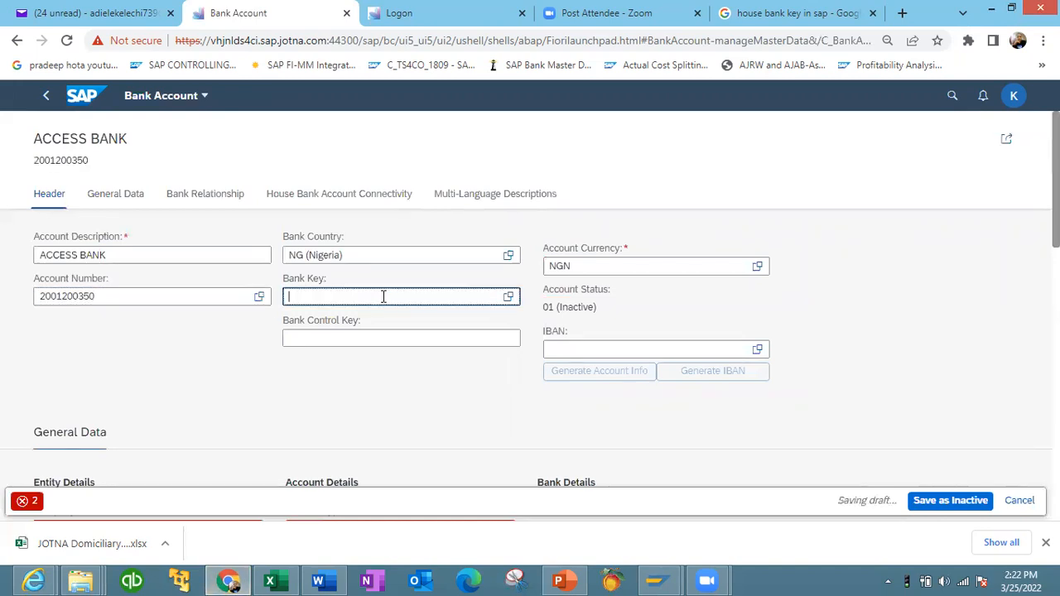
pyautogui.moveTo(656, 580)
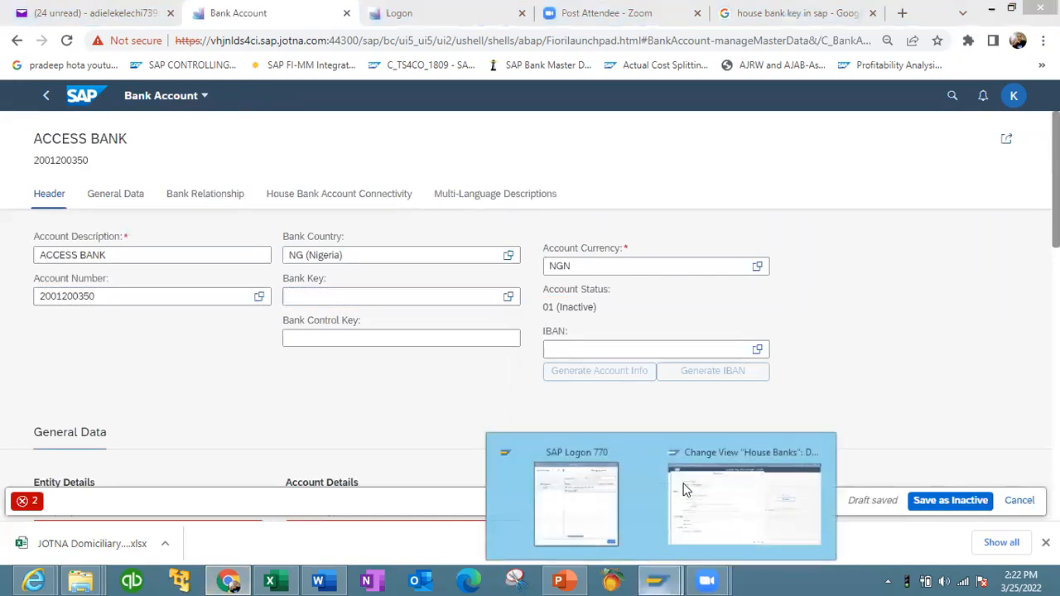
pyautogui.click(736, 489)
pyautogui.moveTo(232, 149); pyautogui.dragTo(130, 146)
pyautogui.hotkey('ctrl', 'c')
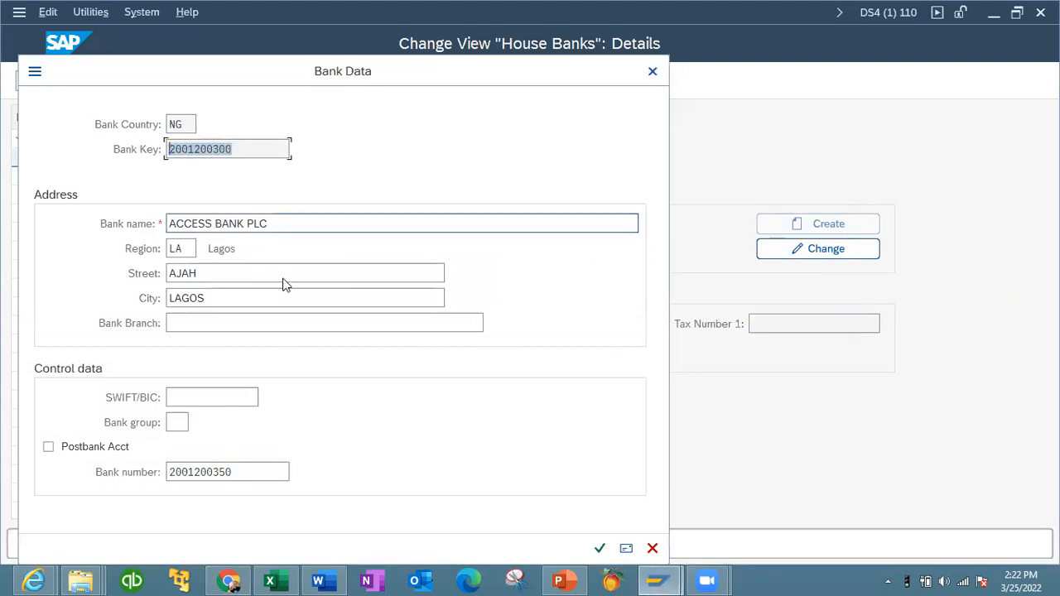
pyautogui.click(229, 580)
pyautogui.click(321, 298)
pyautogui.hotkey('ctrl', 'v')
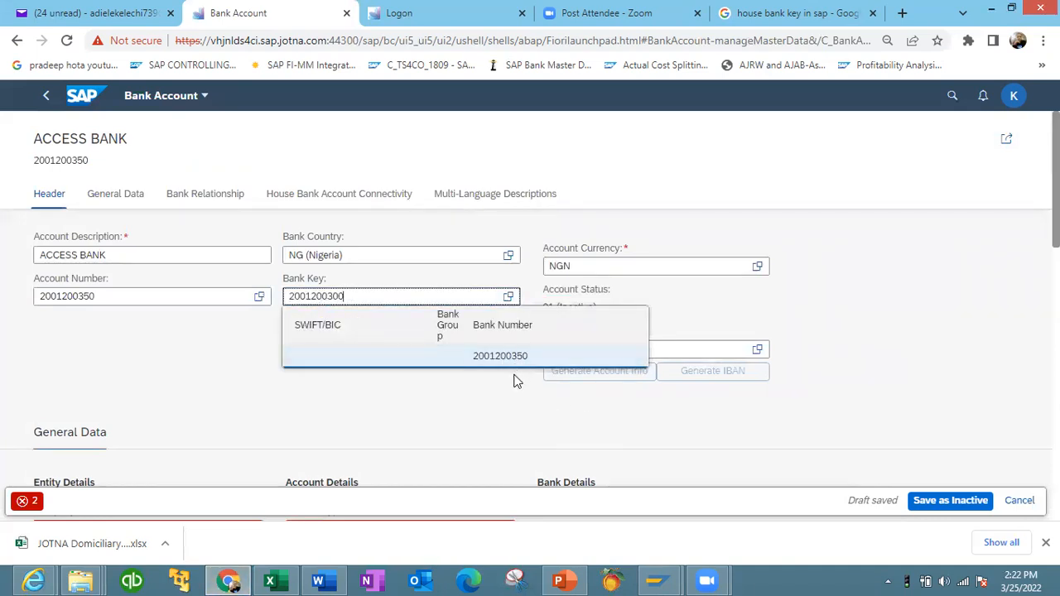
pyautogui.click(478, 395)
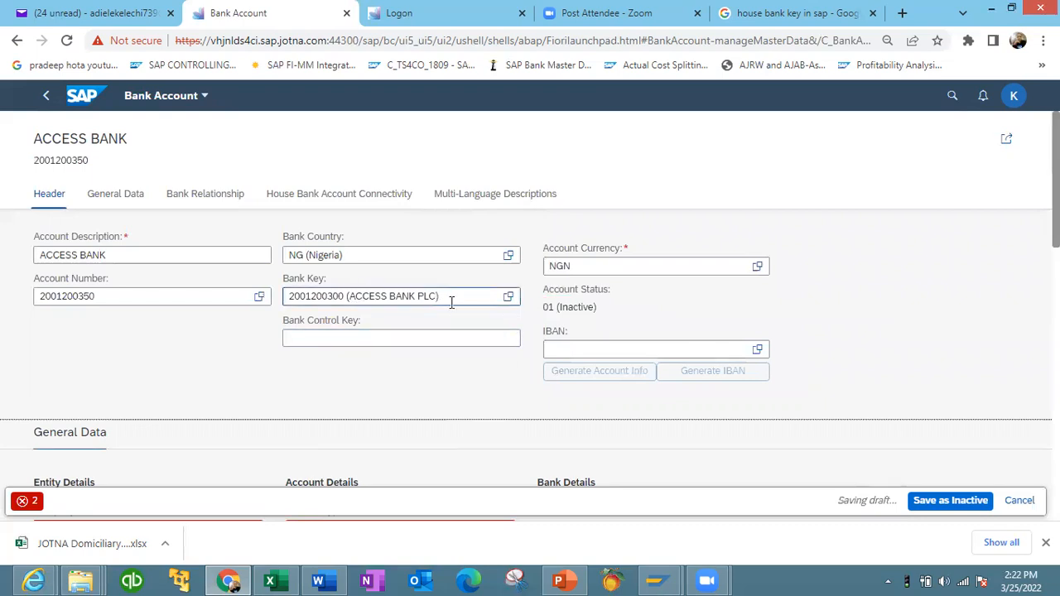
# - In the account's general data, set company code 1110 and account type 01 (Current Account)
pyautogui.scroll(-1, 168, 232)
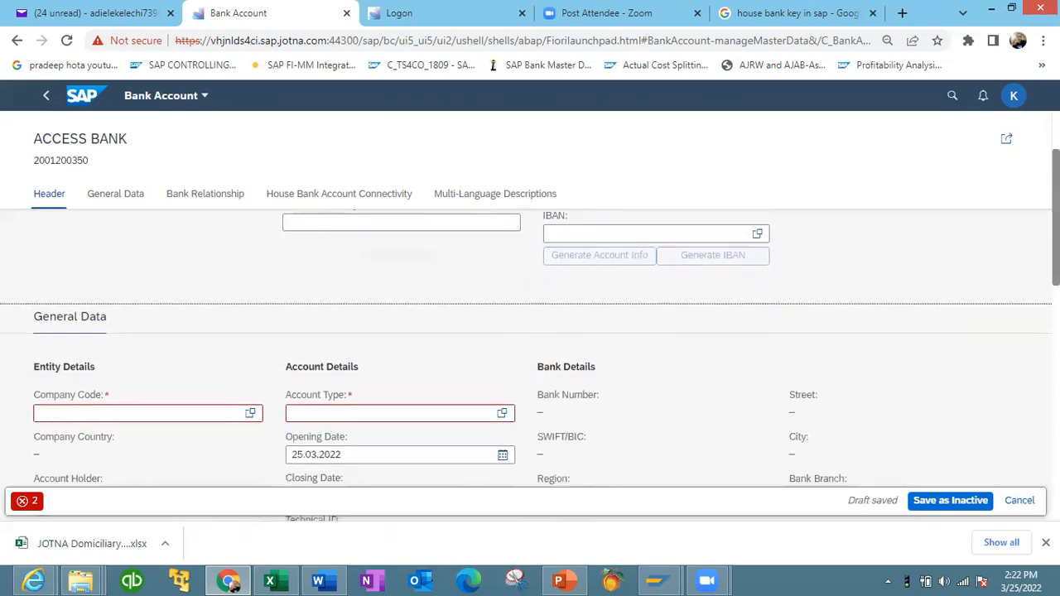
pyautogui.click(120, 199)
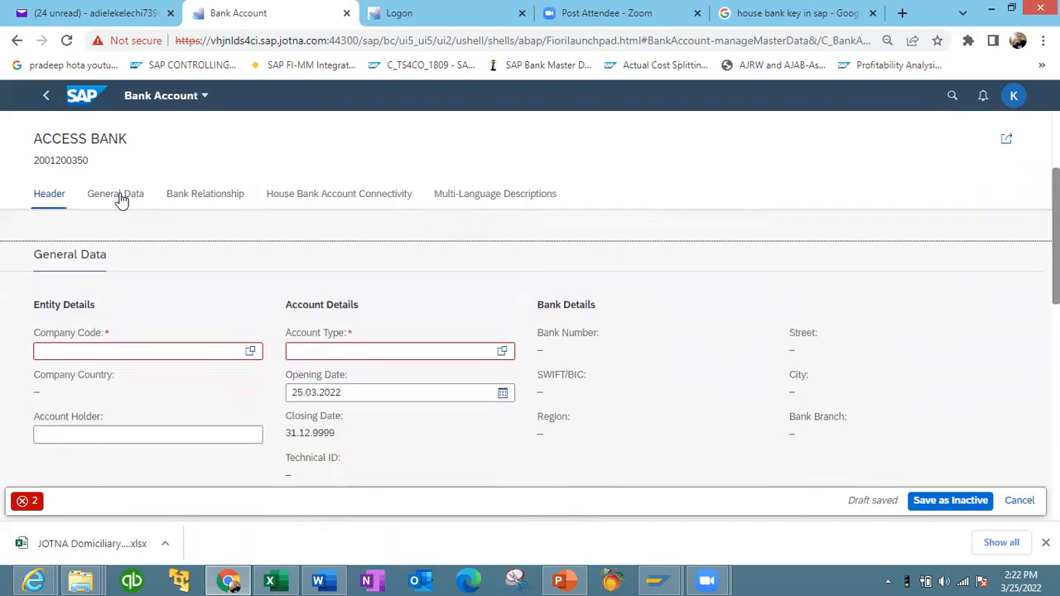
pyautogui.click(127, 288)
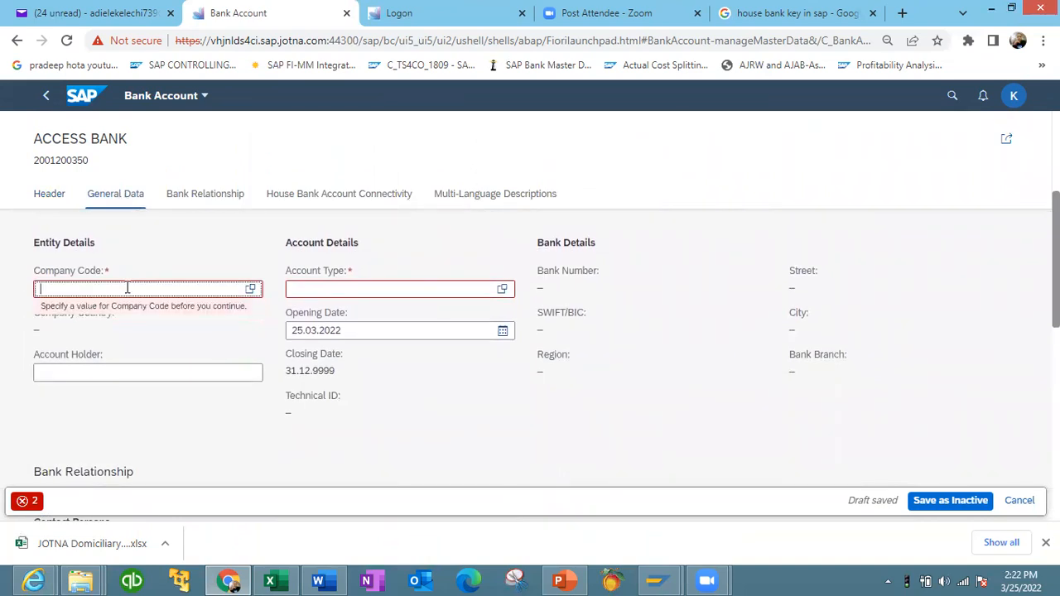
pyautogui.write('1110')
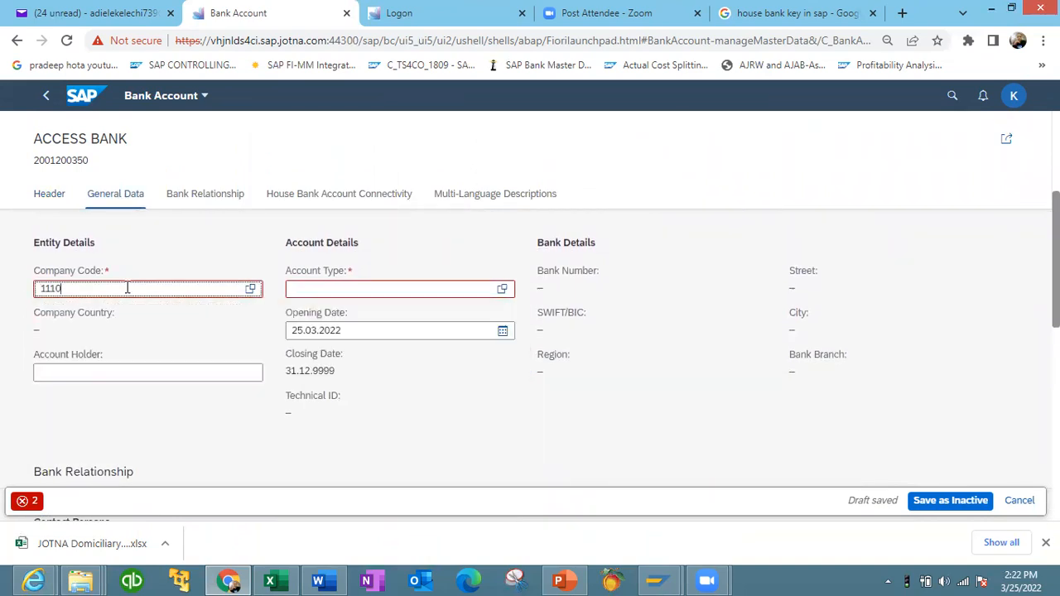
pyautogui.click(141, 364)
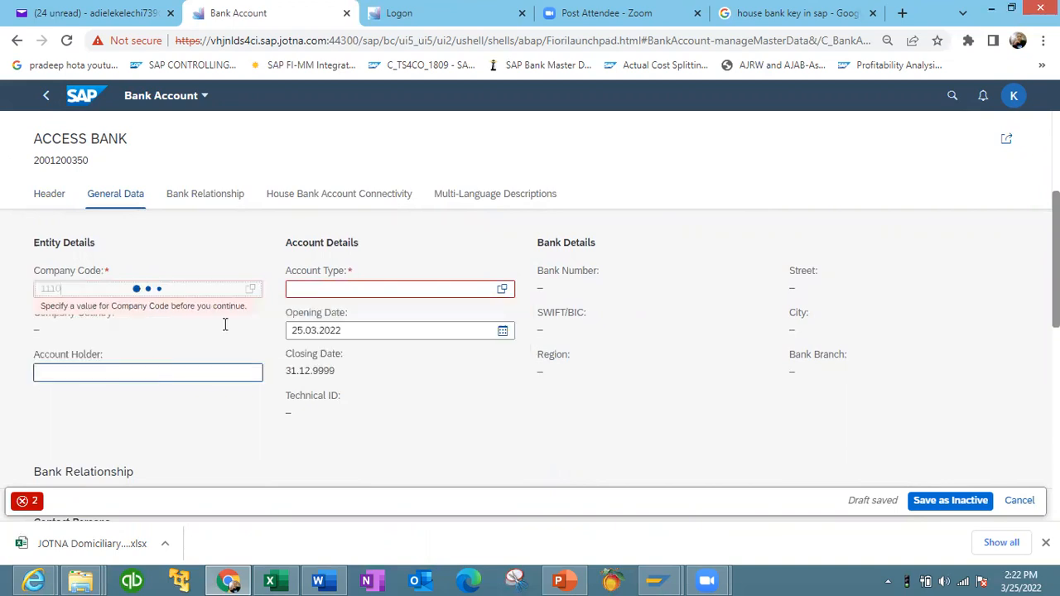
pyautogui.click(332, 288)
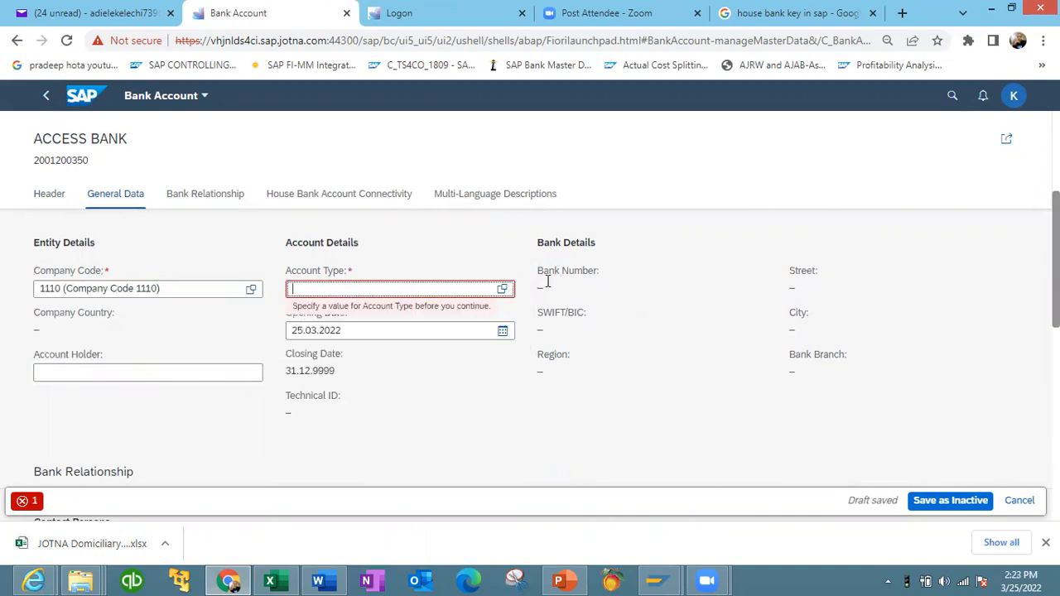
pyautogui.click(501, 288)
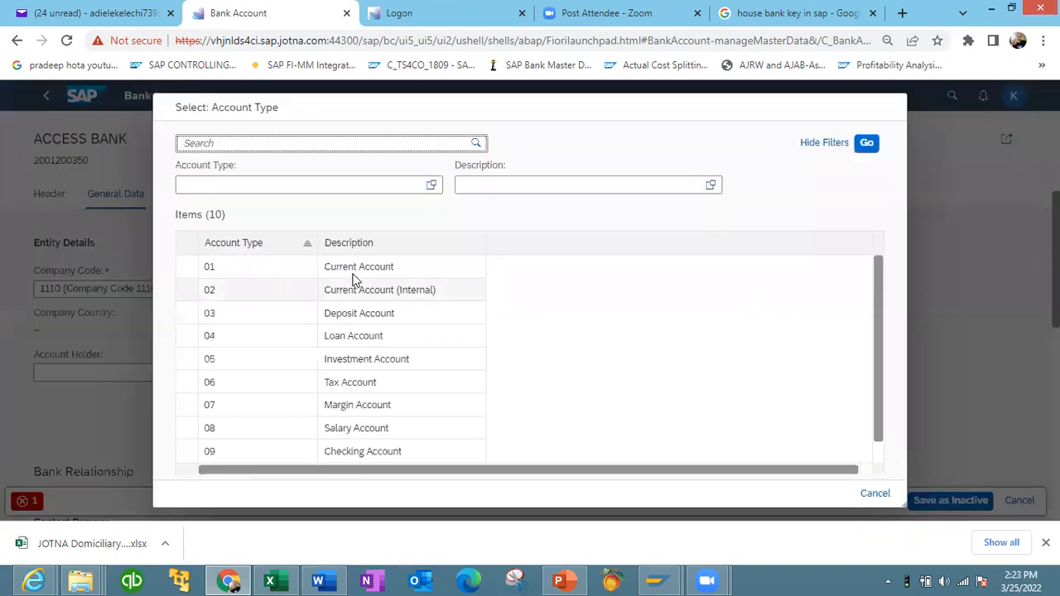
pyautogui.click(351, 268)
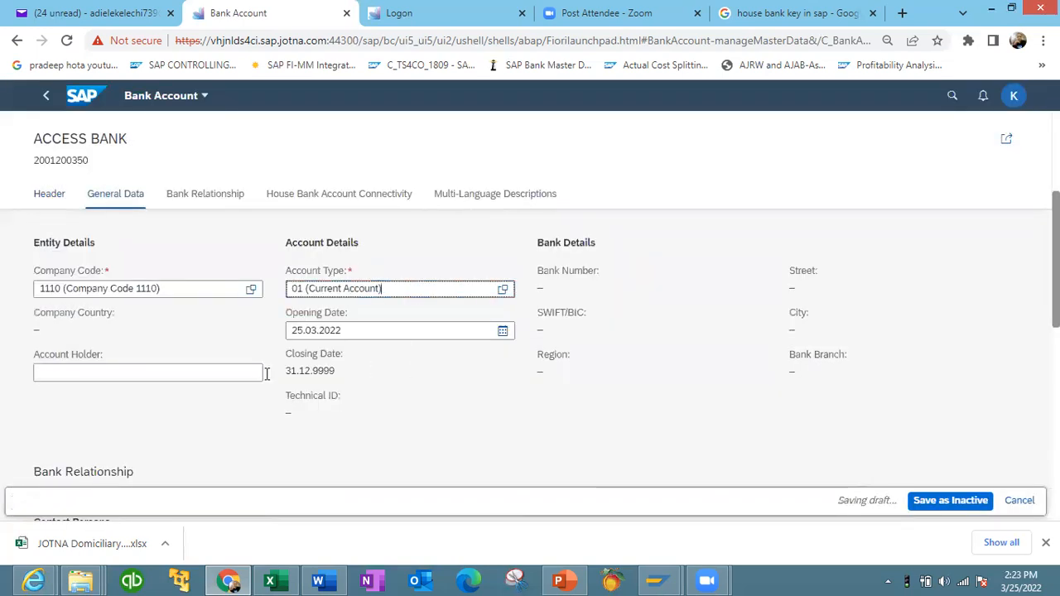
# - Create a new house bank account connectivity entry for the account and set its house bank account to ACCES, copied from the house bank
pyautogui.scroll(-1, 529, 356)
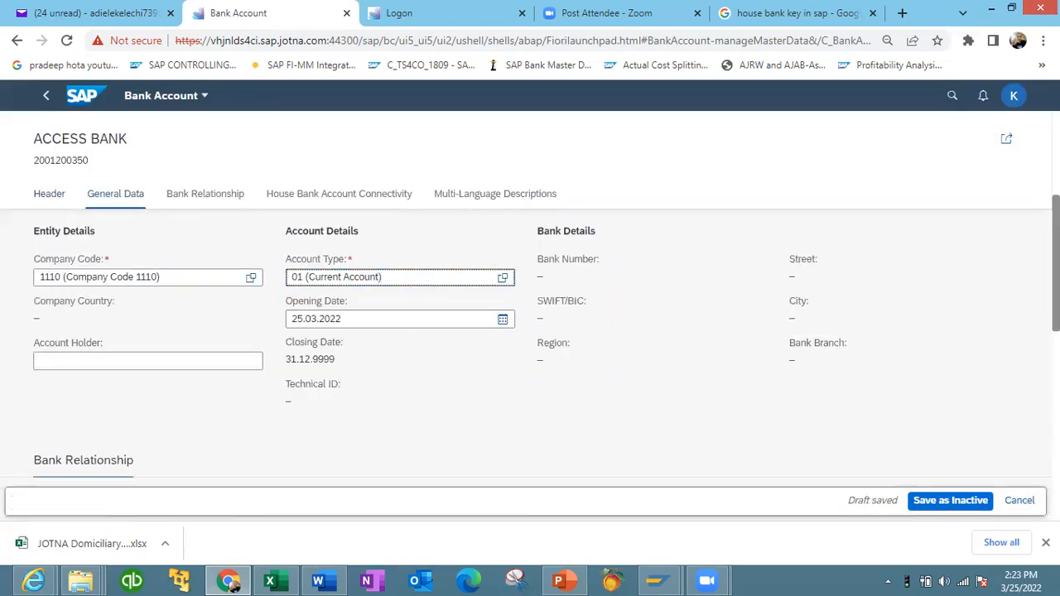
pyautogui.click(218, 195)
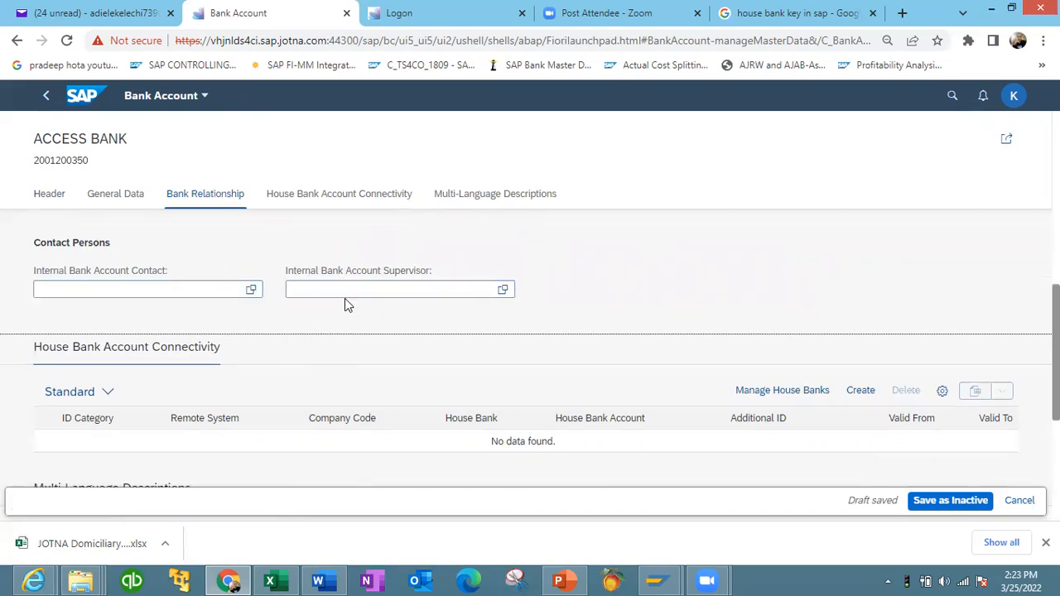
pyautogui.click(319, 199)
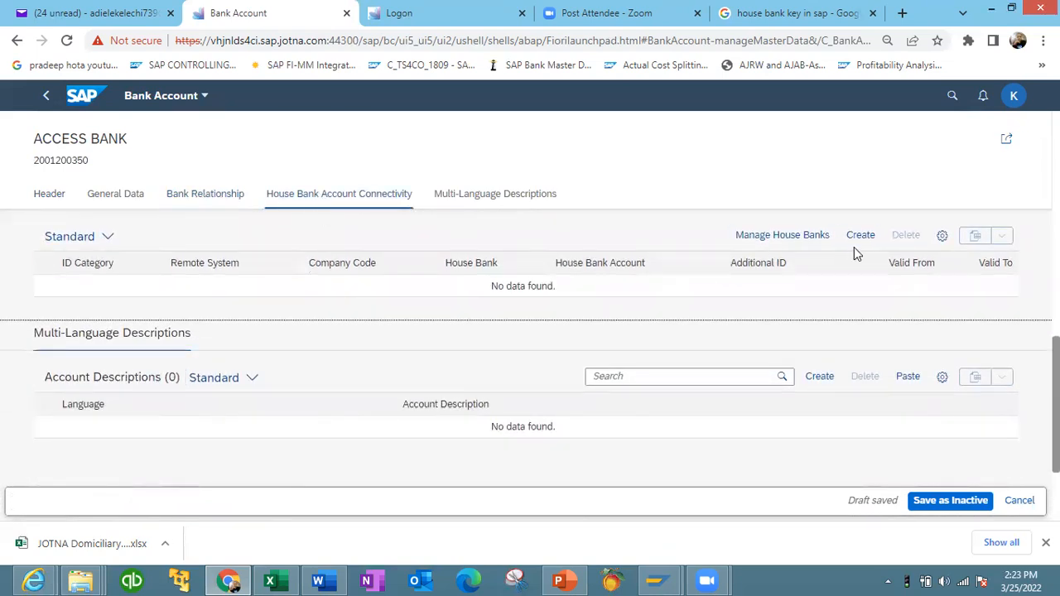
pyautogui.click(861, 238)
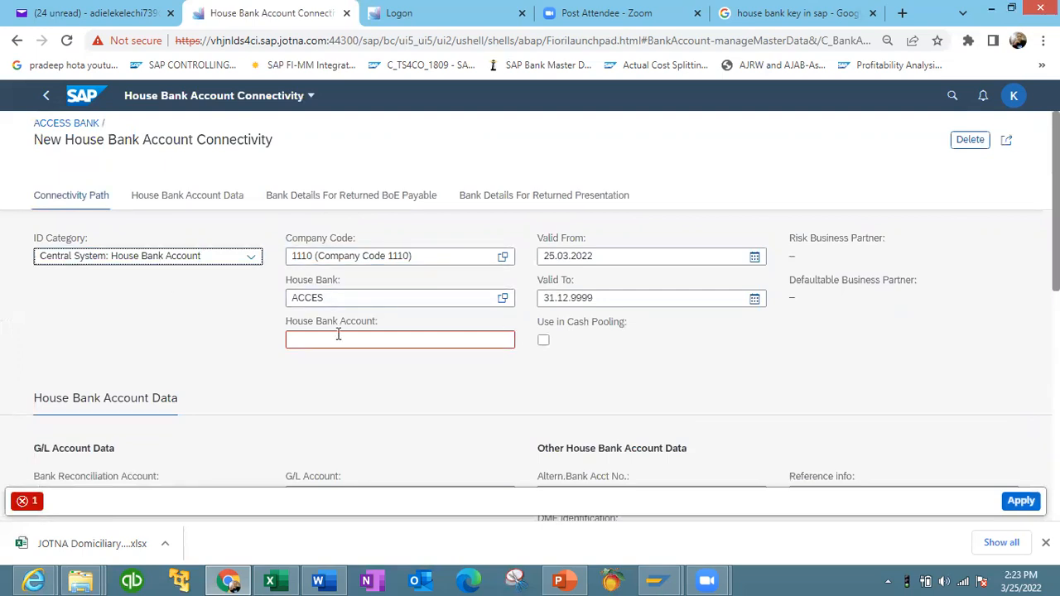
pyautogui.moveTo(327, 299); pyautogui.dragTo(273, 305)
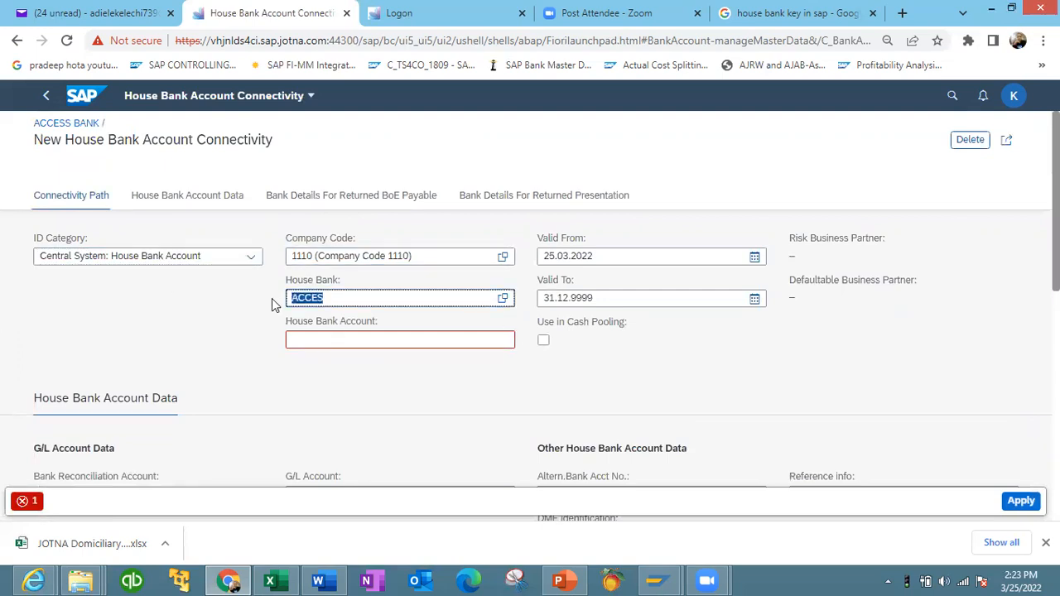
pyautogui.click(327, 339)
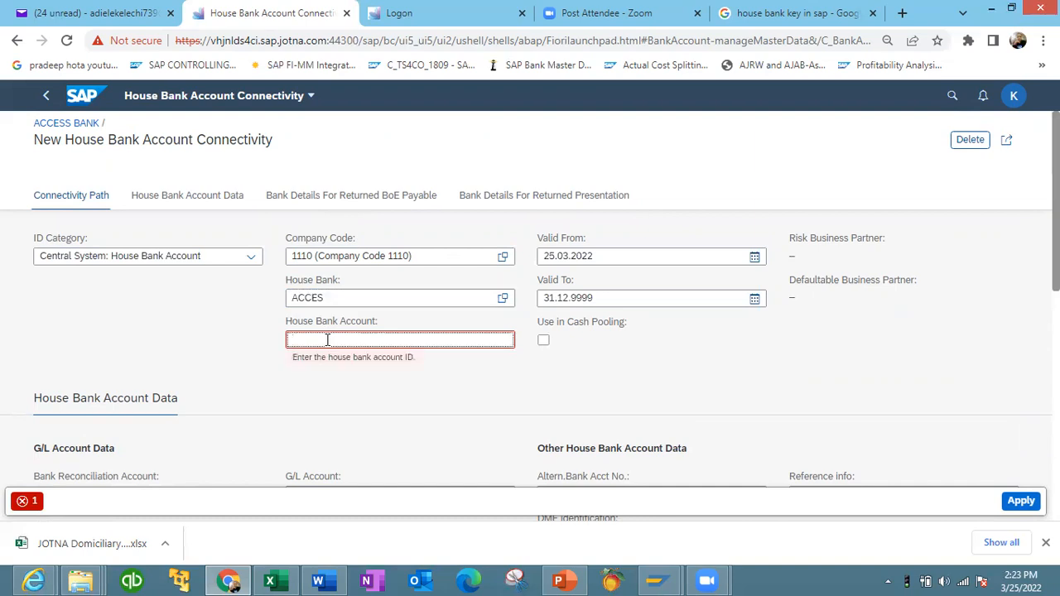
pyautogui.hotkey('ctrl', 'v')
# - Set the connectivity's G/L account to 11001100 by searching G/L account numbers in company code 1110
pyautogui.click(174, 203)
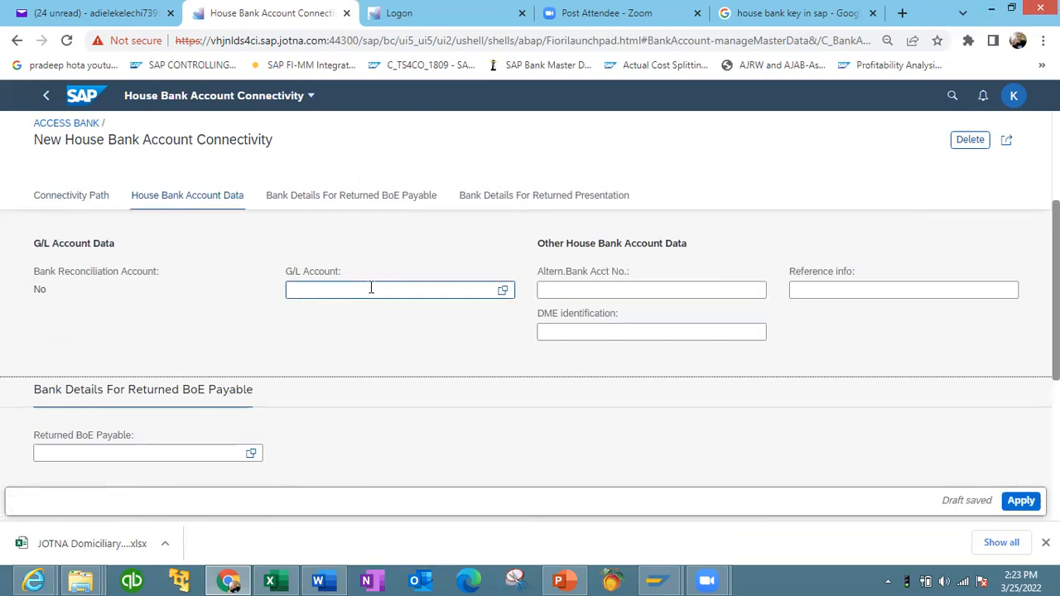
pyautogui.click(505, 293)
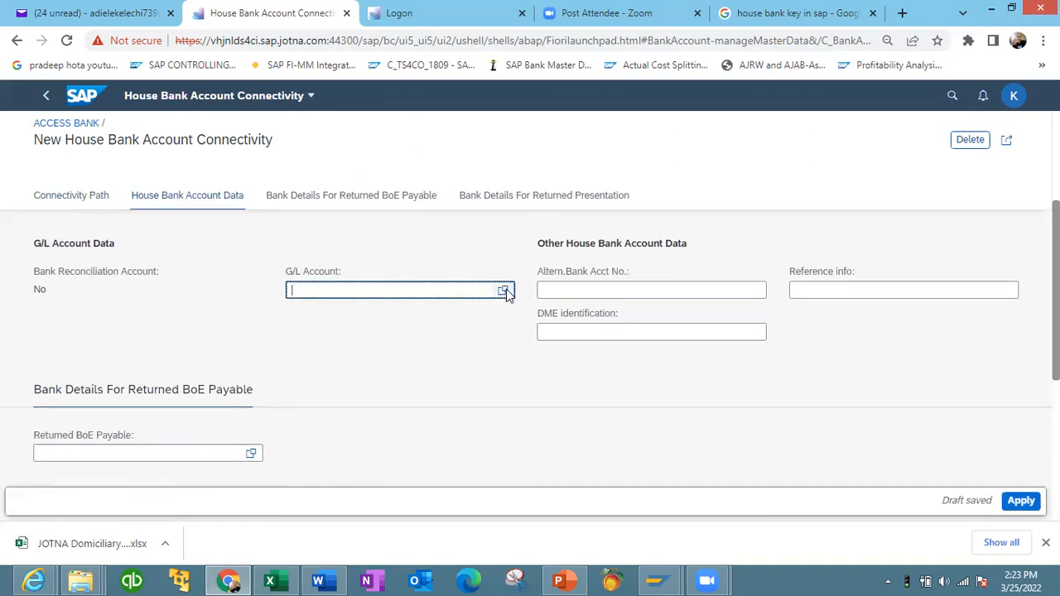
pyautogui.click(505, 292)
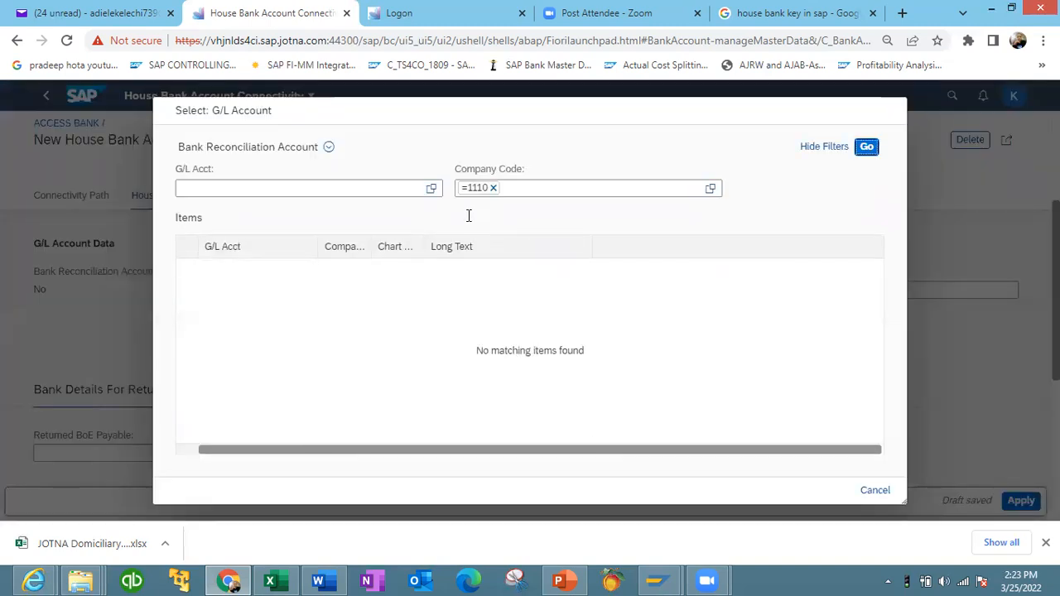
pyautogui.click(328, 146)
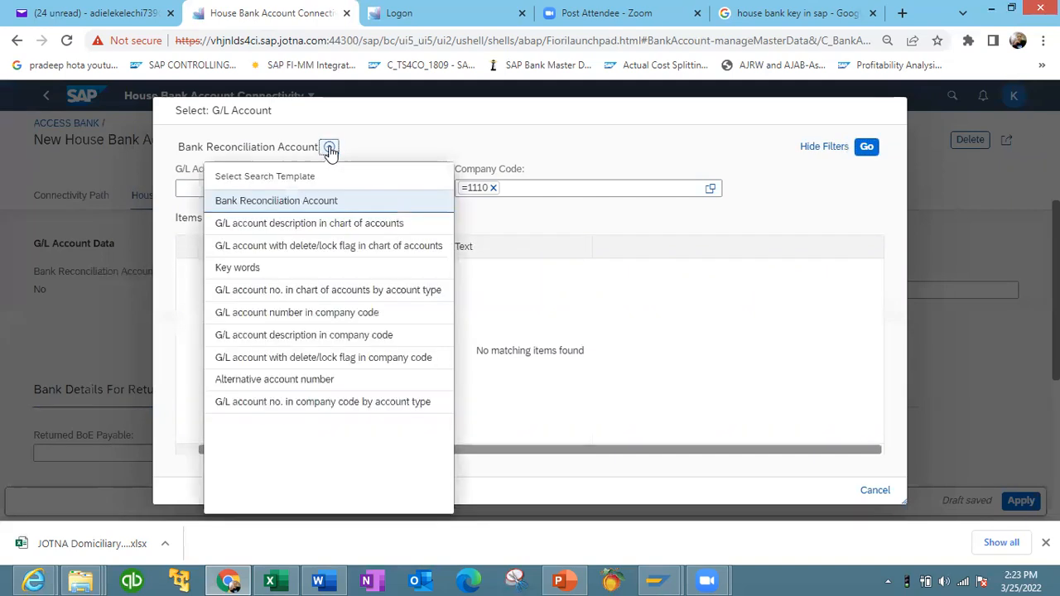
pyautogui.click(326, 322)
pyautogui.click(608, 189)
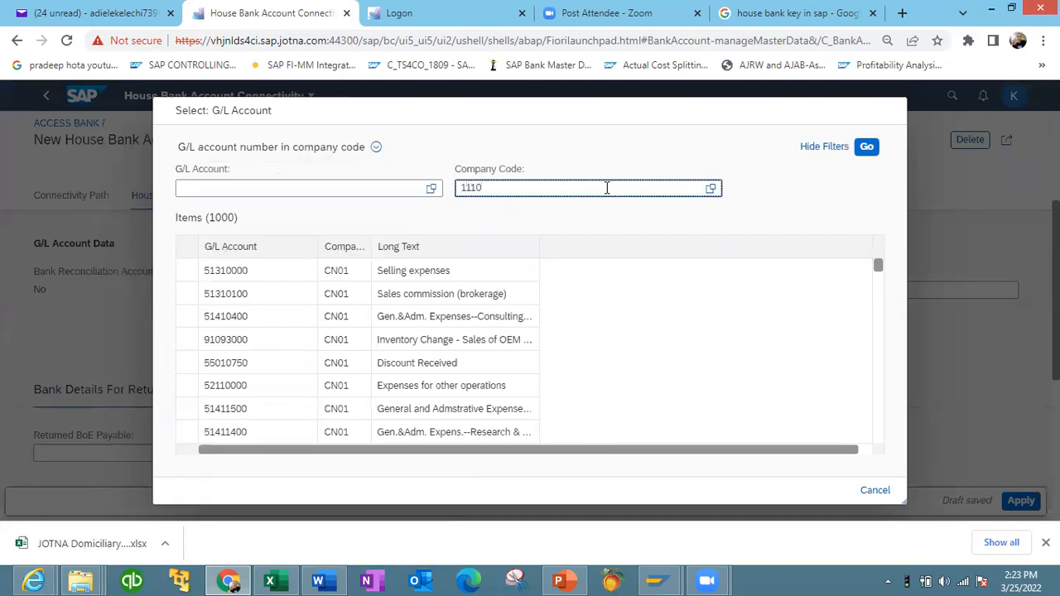
pyautogui.click(865, 147)
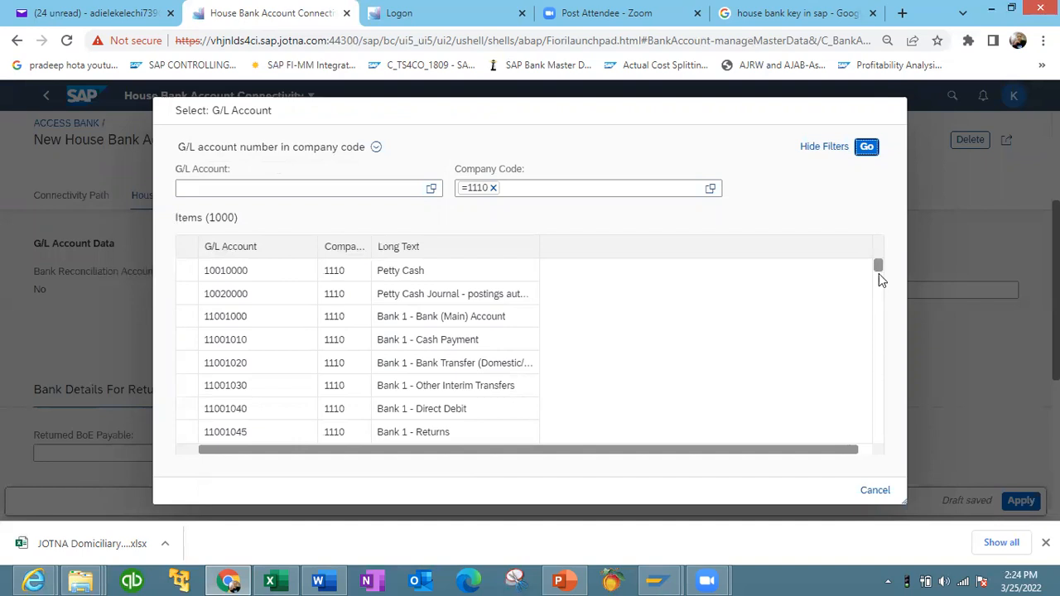
pyautogui.scroll(-2, 880, 285)
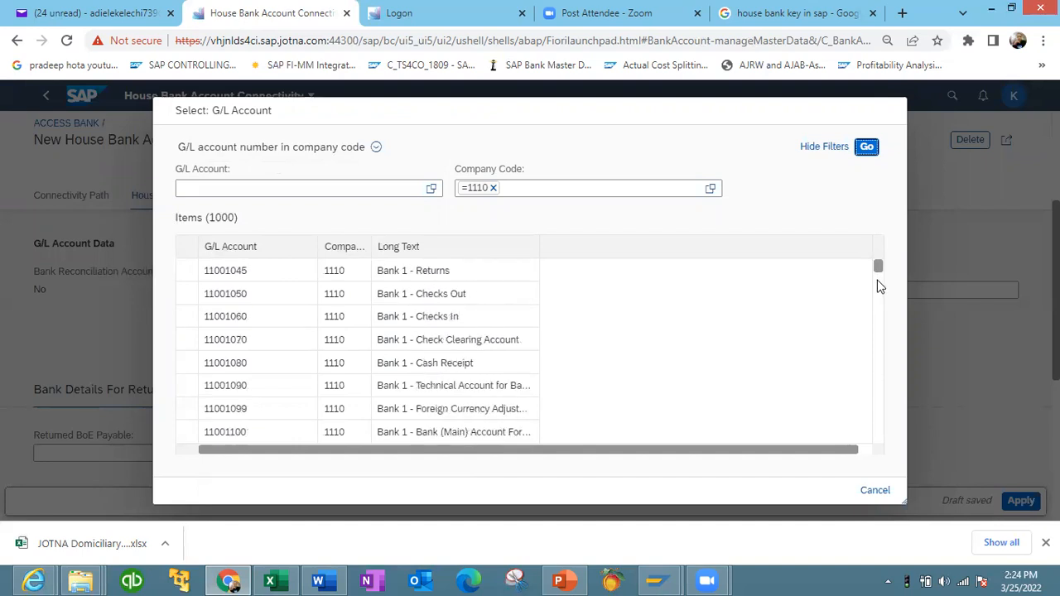
pyautogui.click(412, 432)
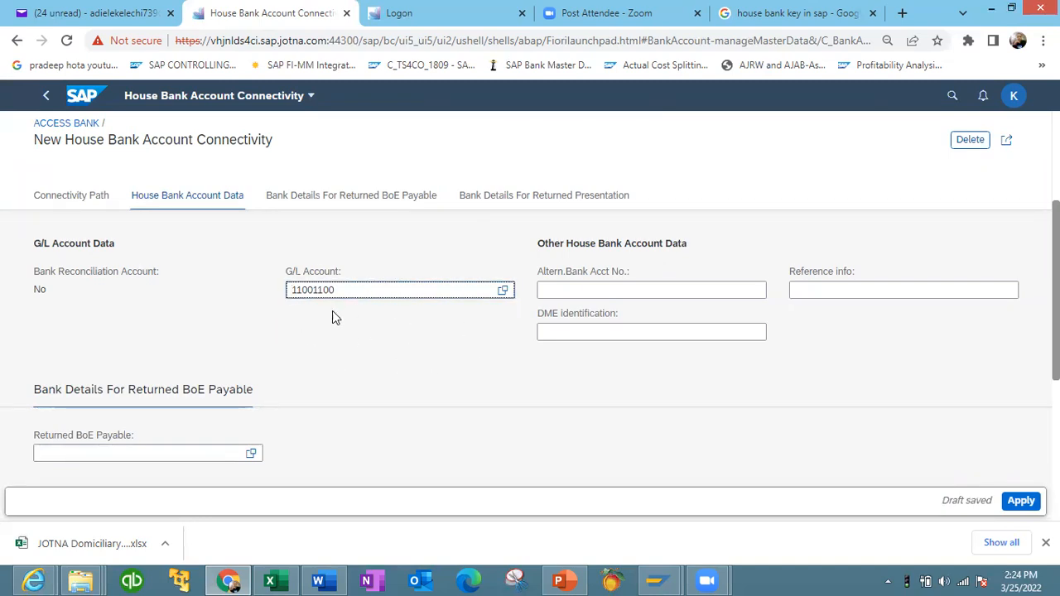
# - Review the connectivity path and house bank account data, and apply the house bank account connectivity
pyautogui.scroll(2, 529, 331)
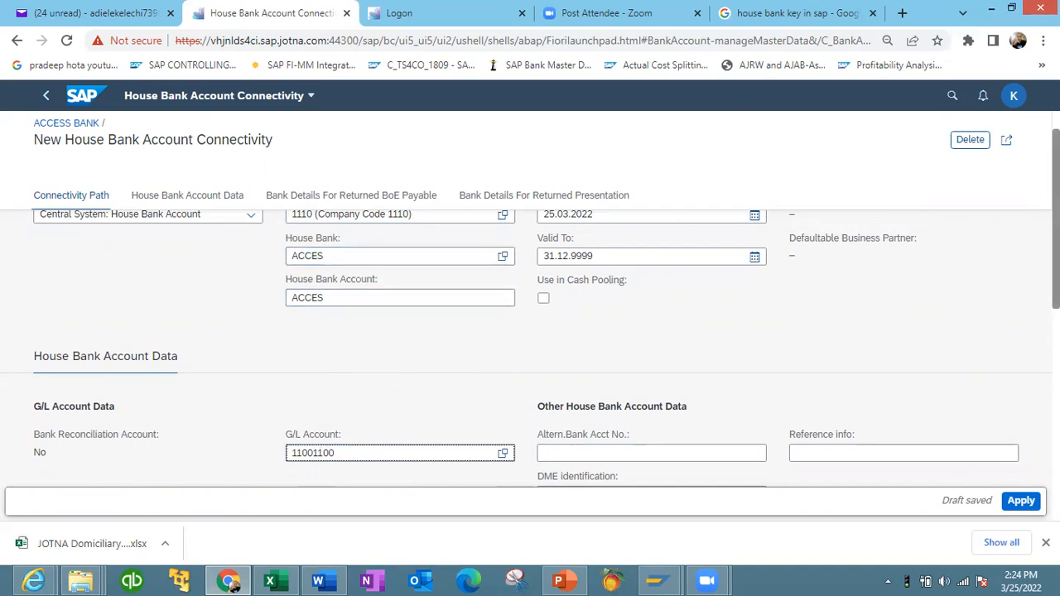
pyautogui.scroll(-1, 298, 288)
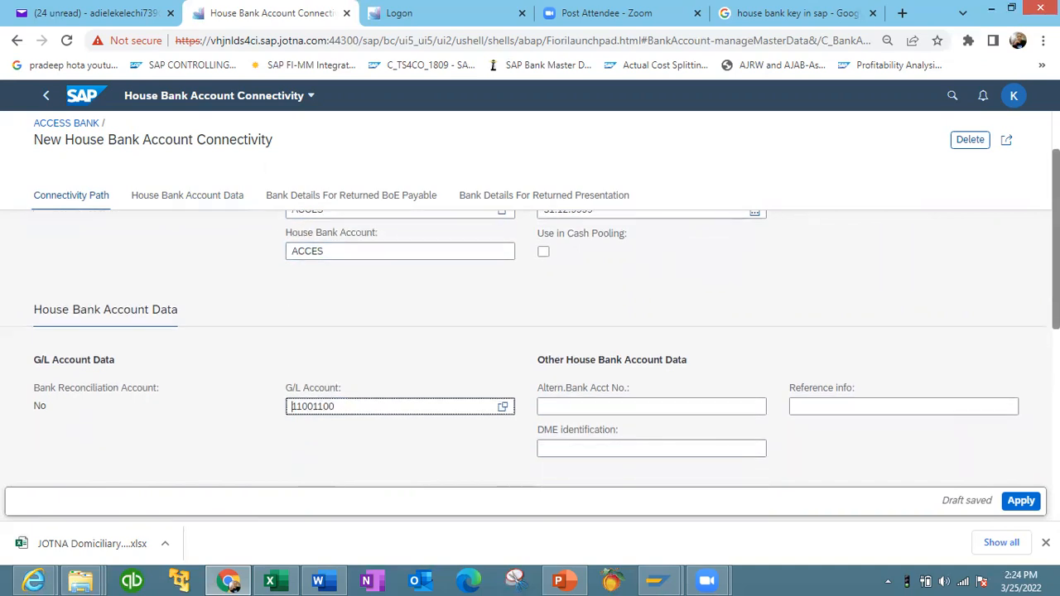
pyautogui.click(208, 196)
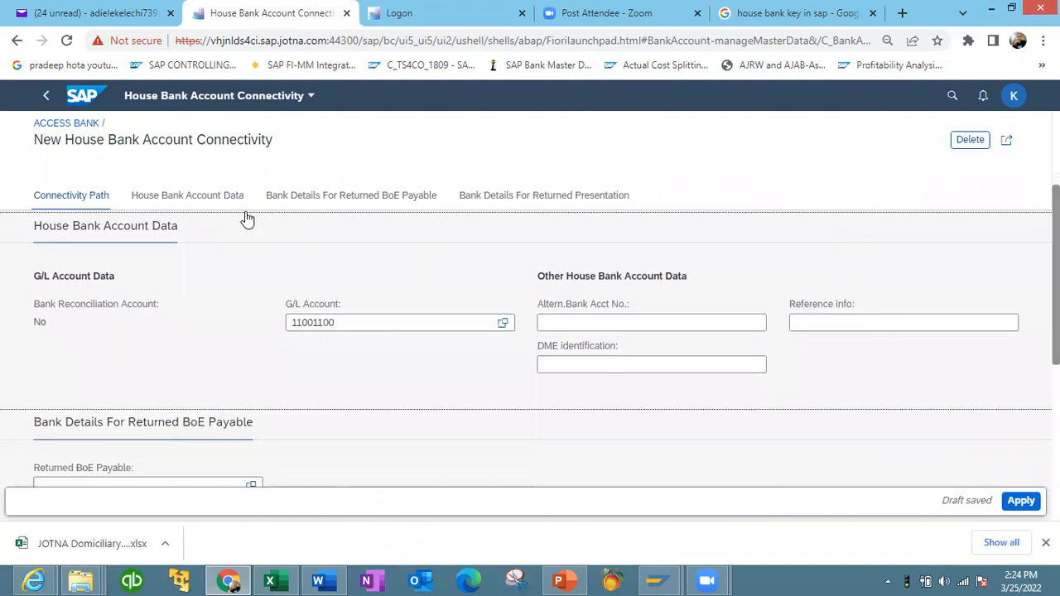
pyautogui.click(351, 205)
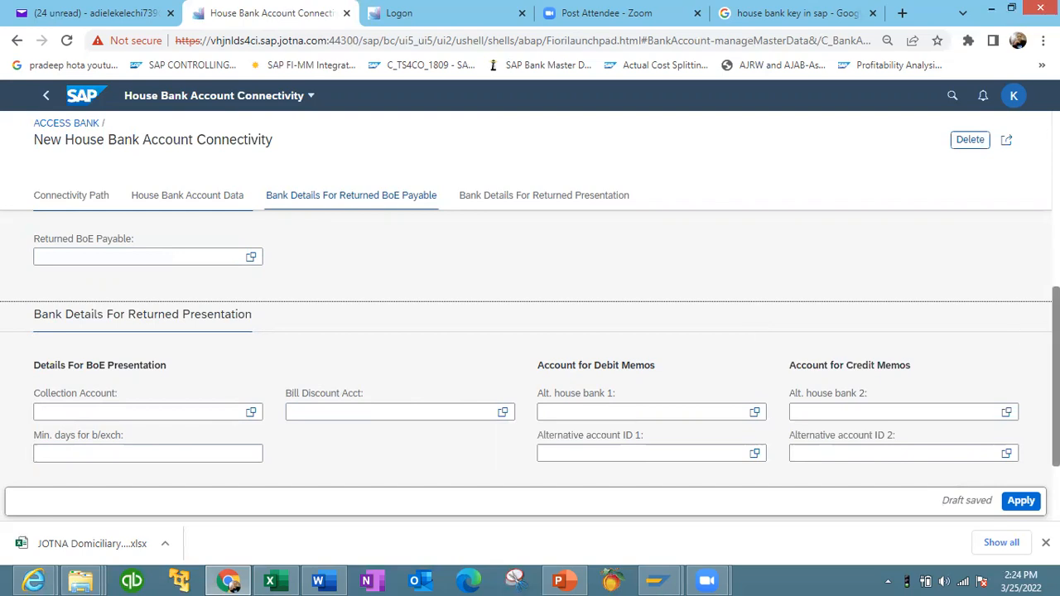
pyautogui.scroll(10, 529, 348)
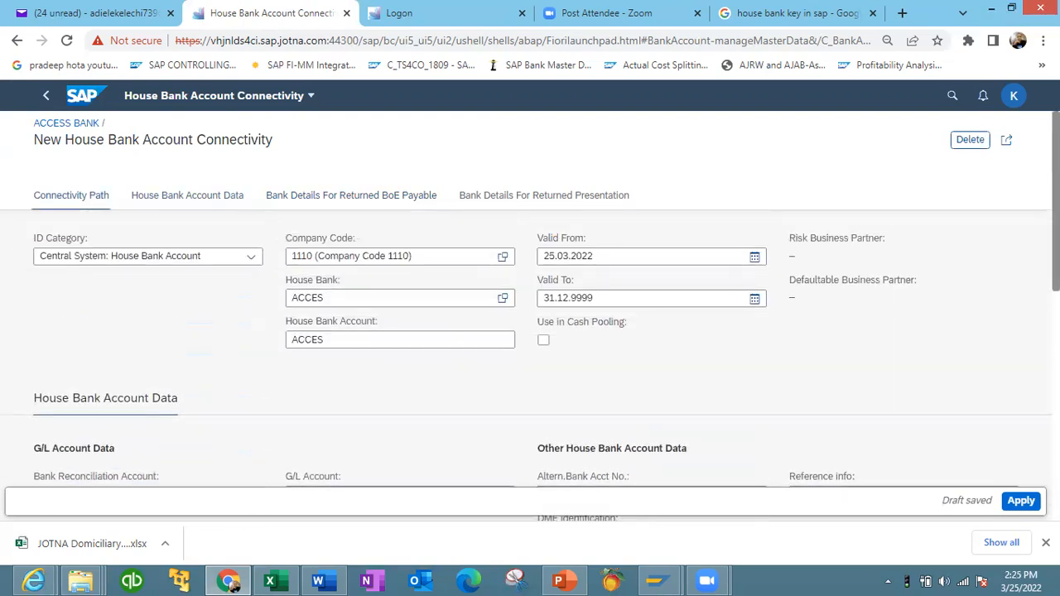
pyautogui.scroll(-1, 826, 172)
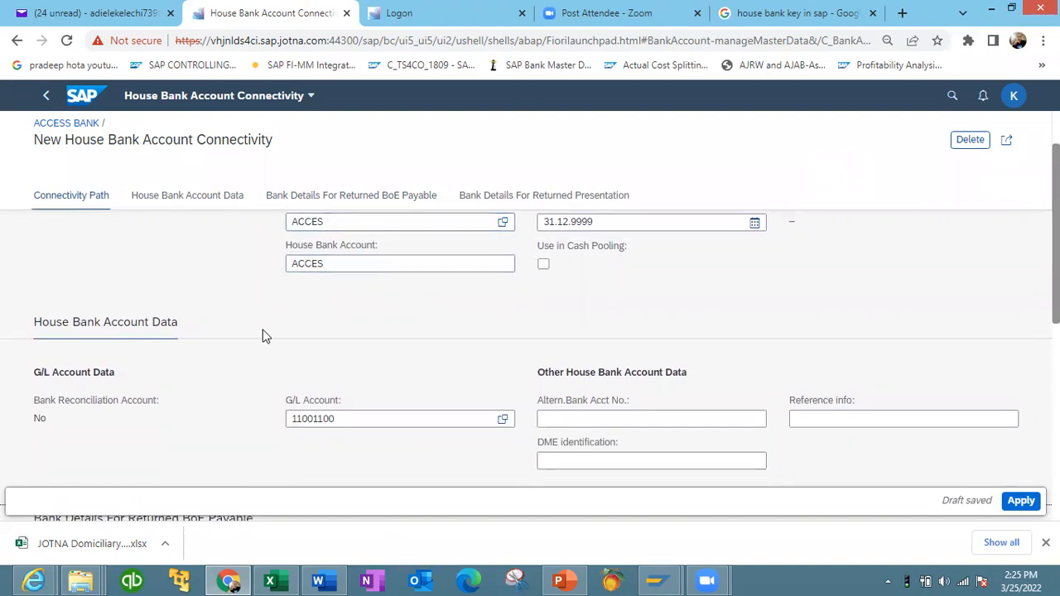
pyautogui.click(189, 203)
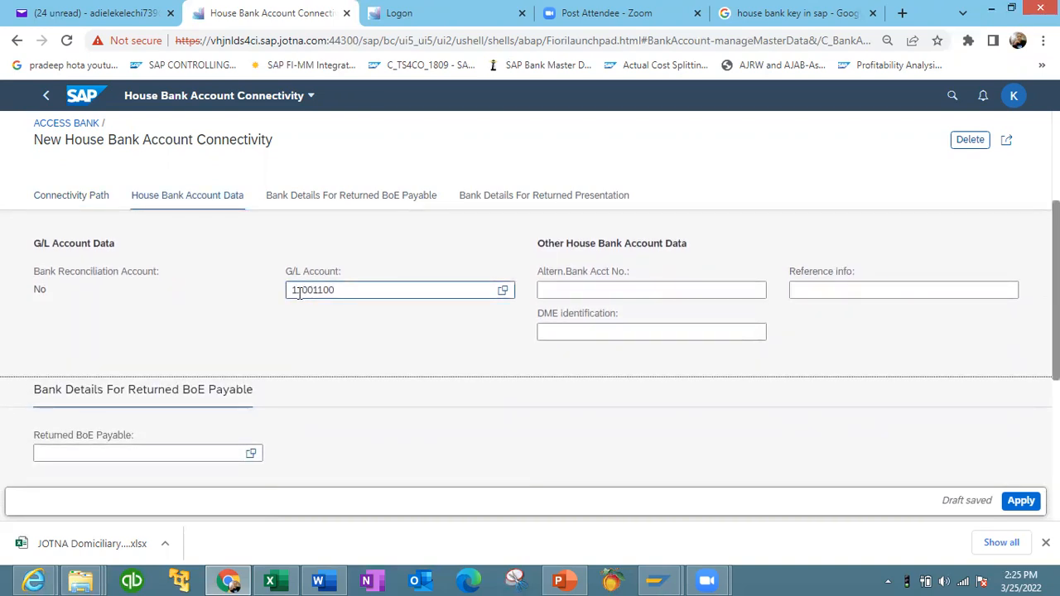
pyautogui.click(1020, 500)
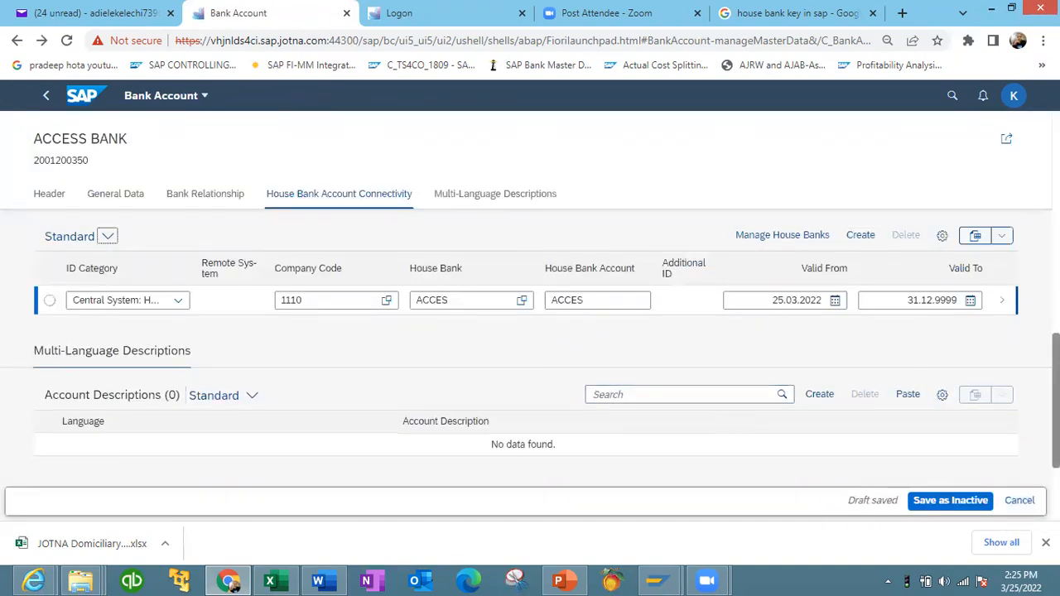
# - Save the ACCESS BANK bank account as inactive and activate it
pyautogui.scroll(6, 529, 347)
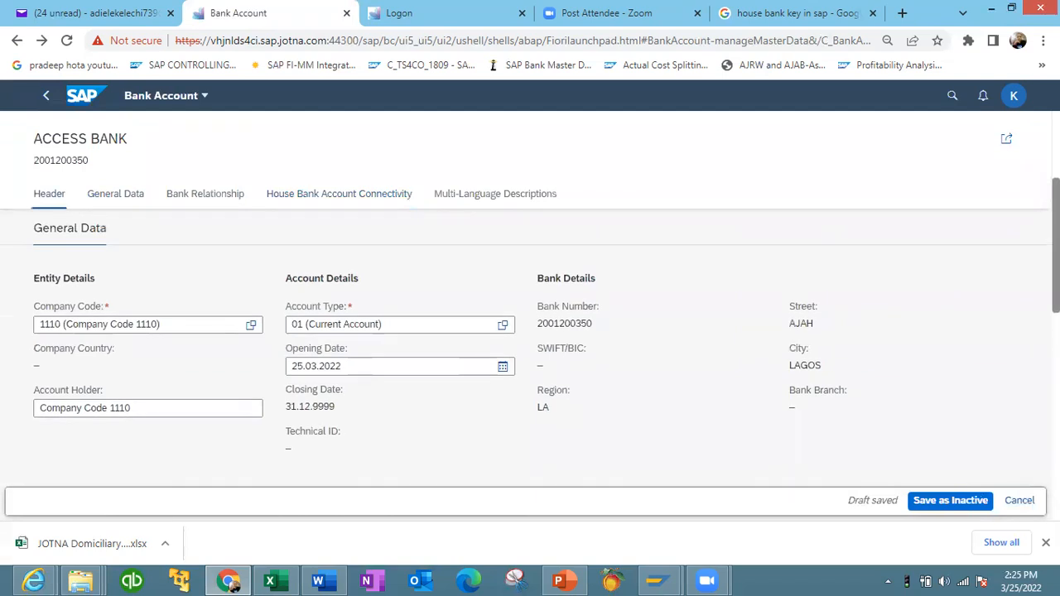
pyautogui.scroll(-2, 530, 348)
pyautogui.scroll(-2, 530, 348)
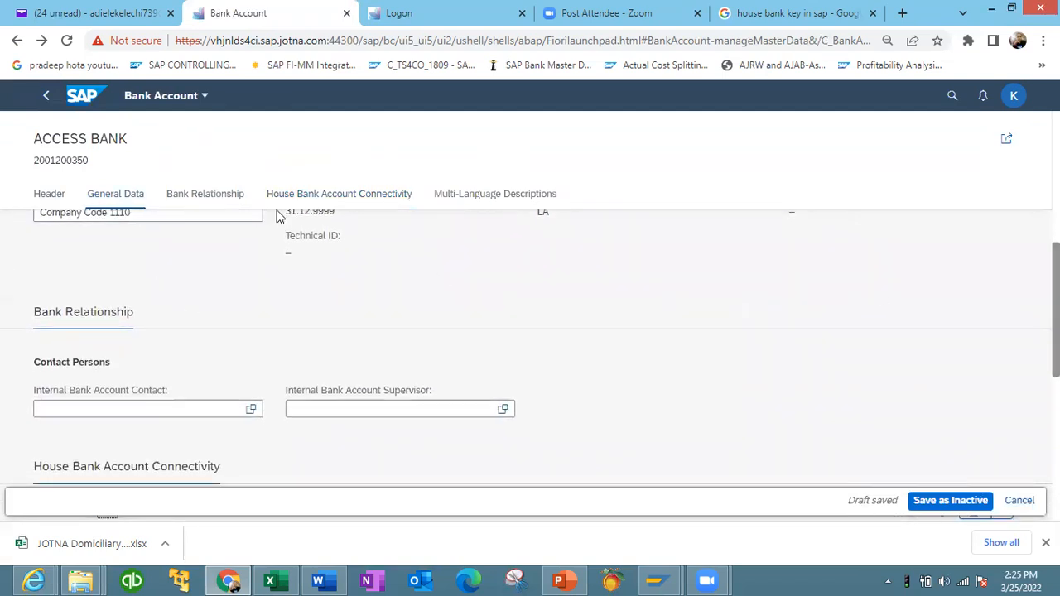
pyautogui.scroll(-5, 530, 348)
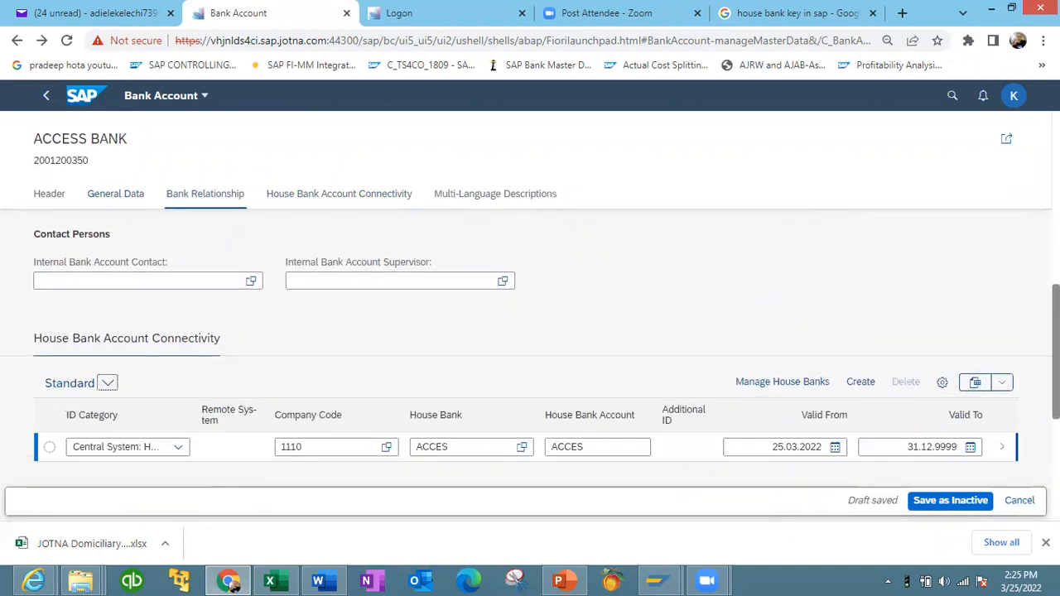
pyautogui.scroll(-1, 529, 348)
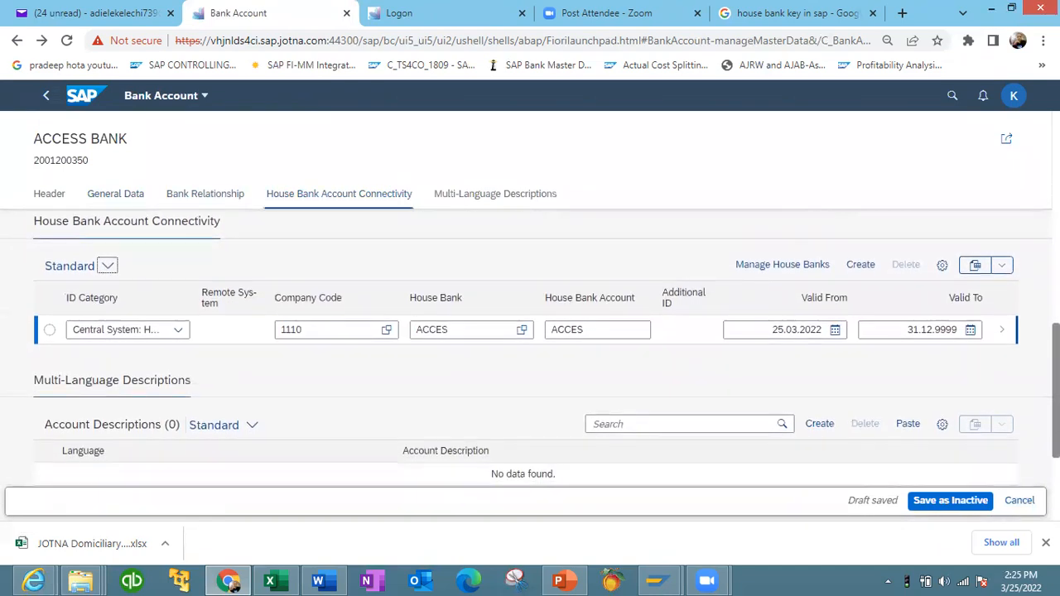
pyautogui.click(948, 498)
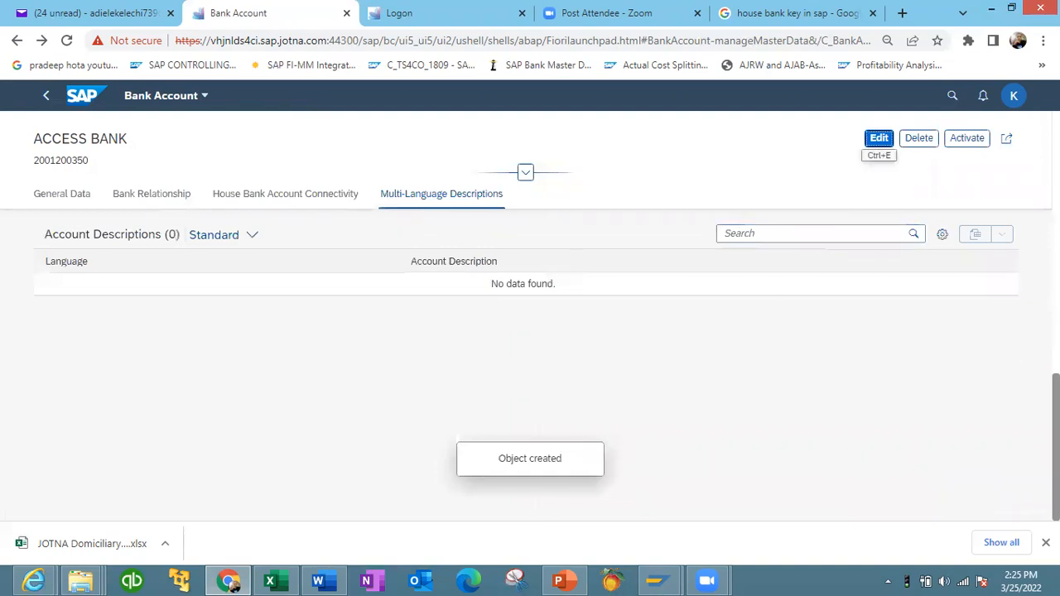
pyautogui.scroll(9, 530, 364)
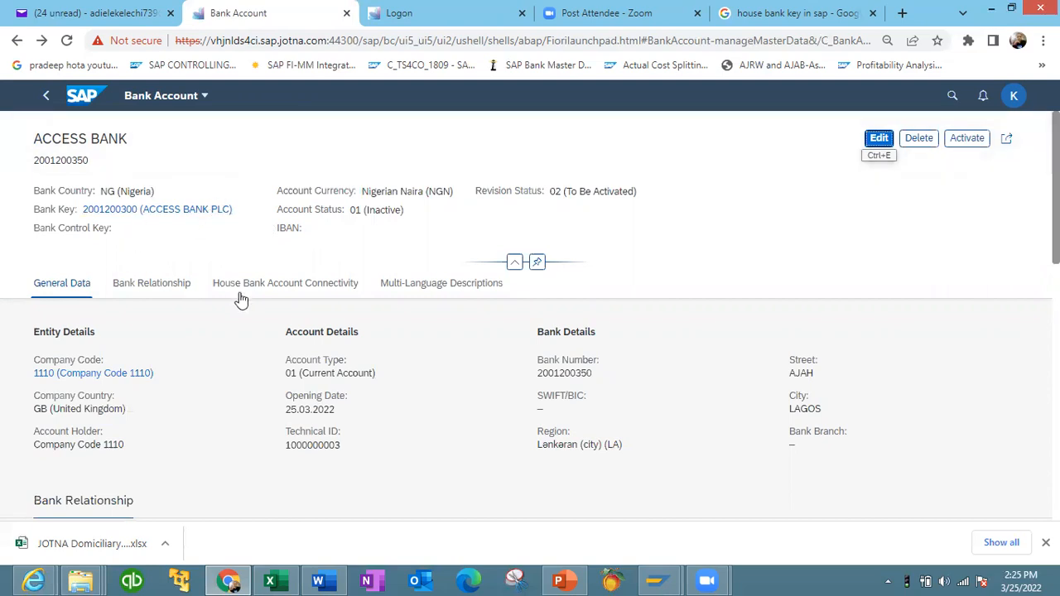
pyautogui.click(962, 141)
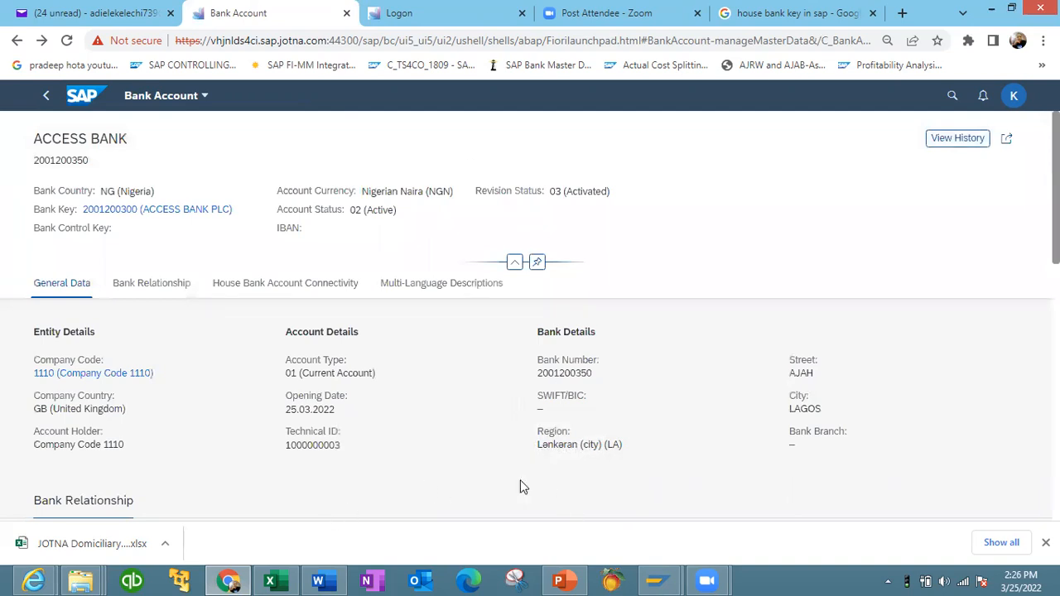
# - Switch to SAP GUI, close the bank data dialog and check the bank accounts under house bank ACCES before returning to the house bank overview
pyautogui.moveTo(658, 579)
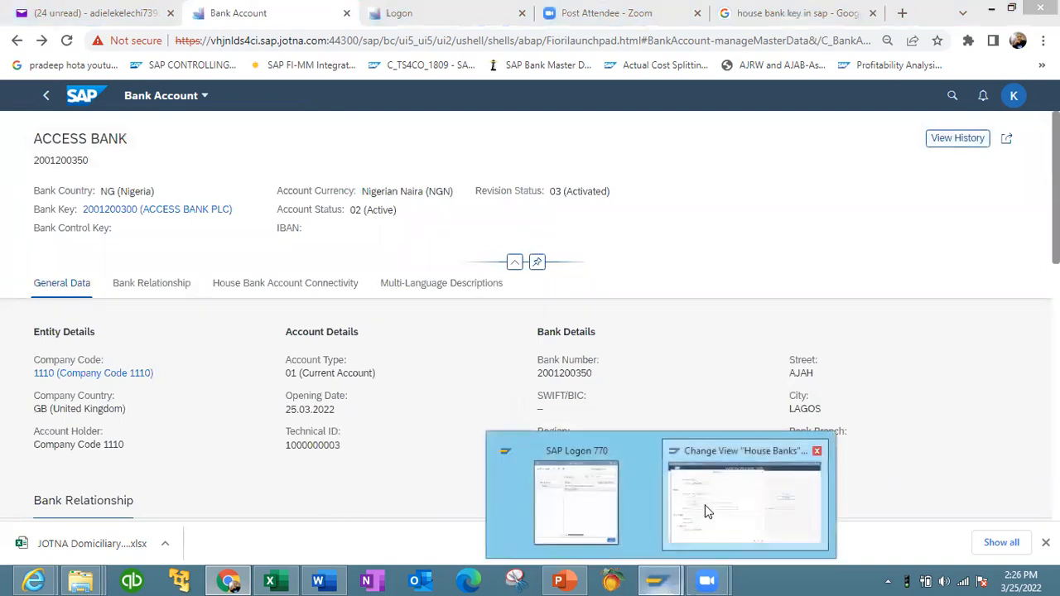
pyautogui.click(704, 509)
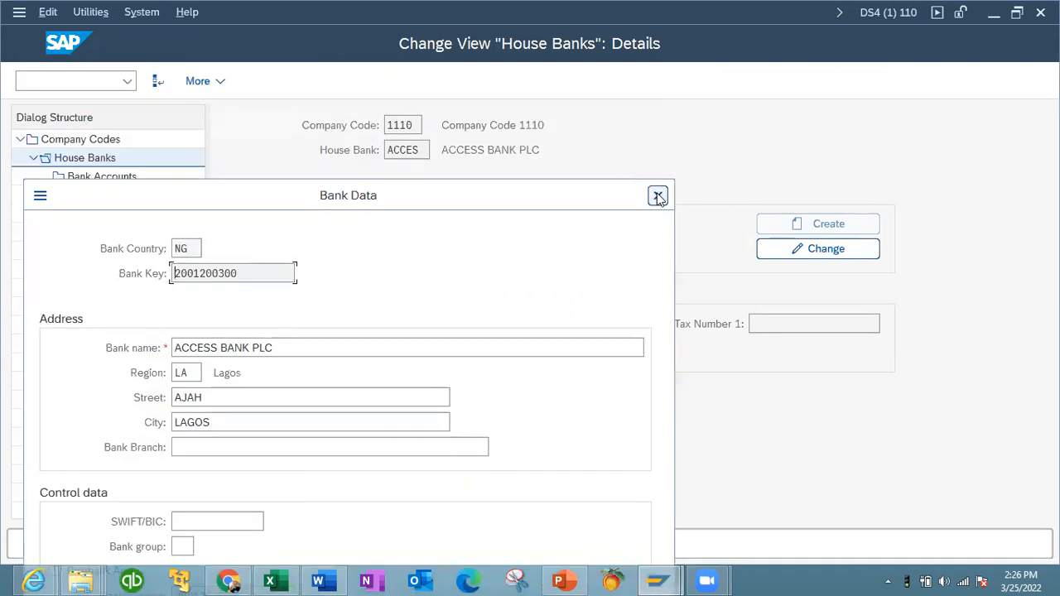
pyautogui.click(658, 195)
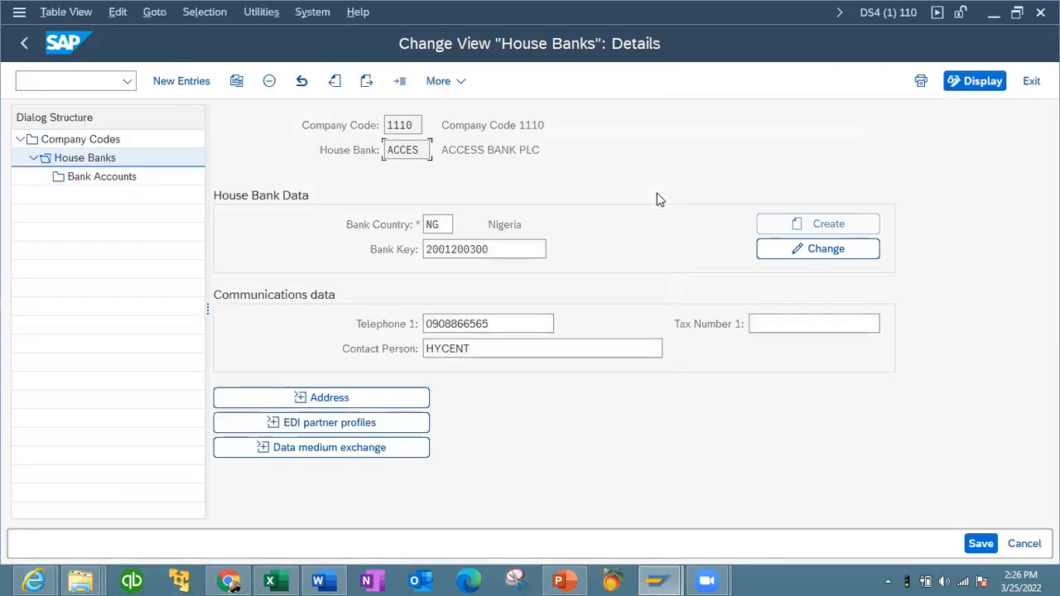
pyautogui.doubleClick(125, 177)
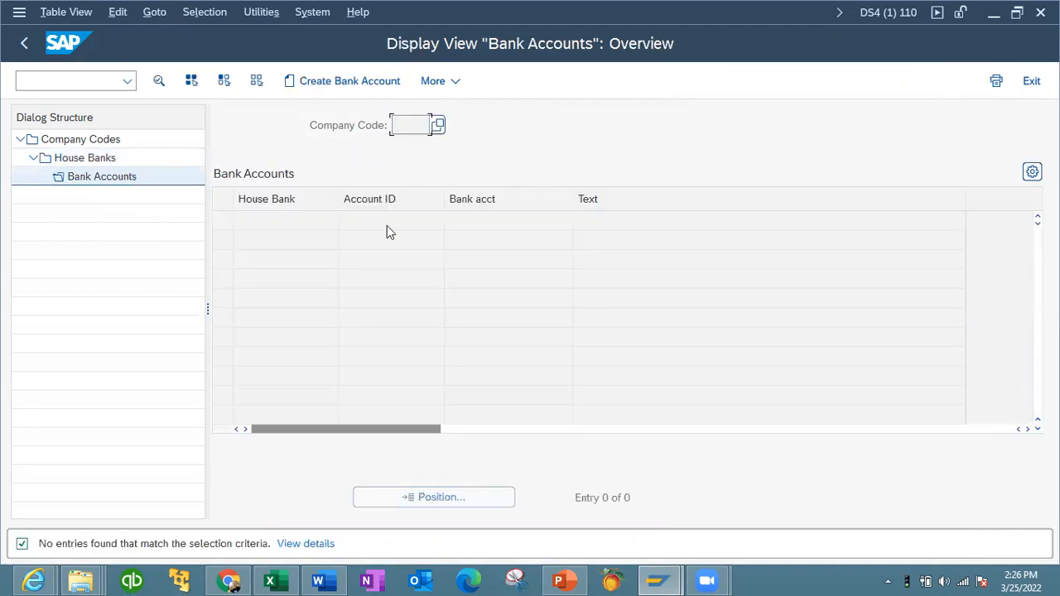
pyautogui.click(24, 48)
pyautogui.click(23, 48)
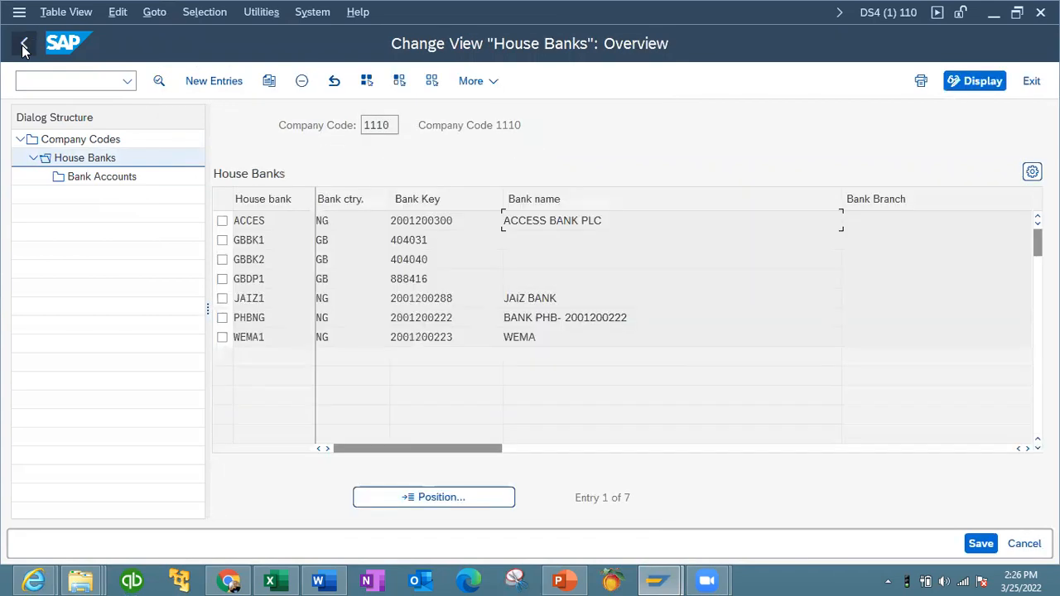
pyautogui.click(23, 48)
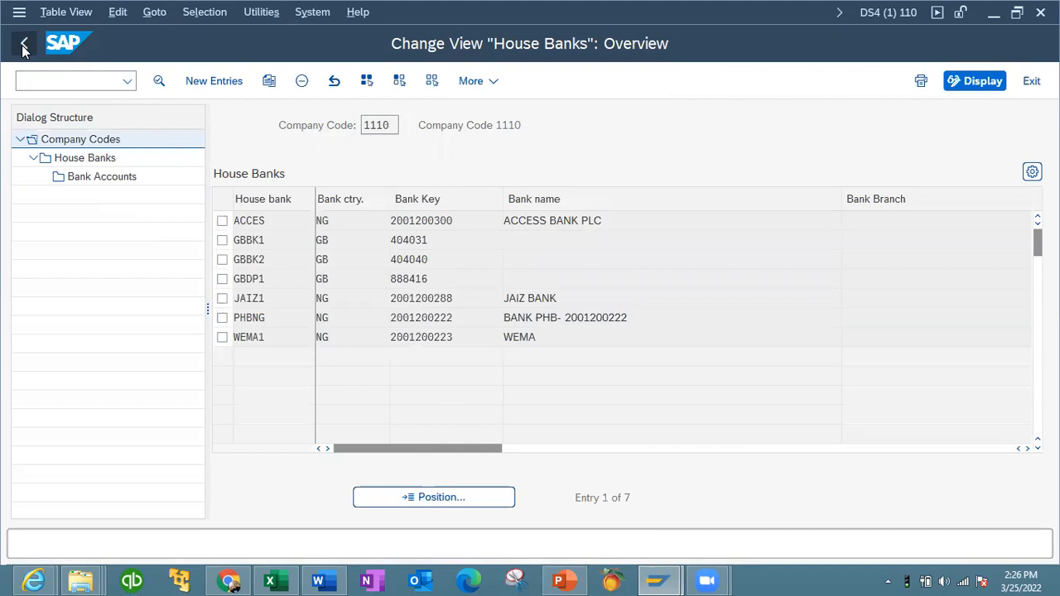
# - Reopen Manage House Banks and House Bank Accounts, go to company code 1110's house banks and select house bank ACCES
pyautogui.click(23, 48)
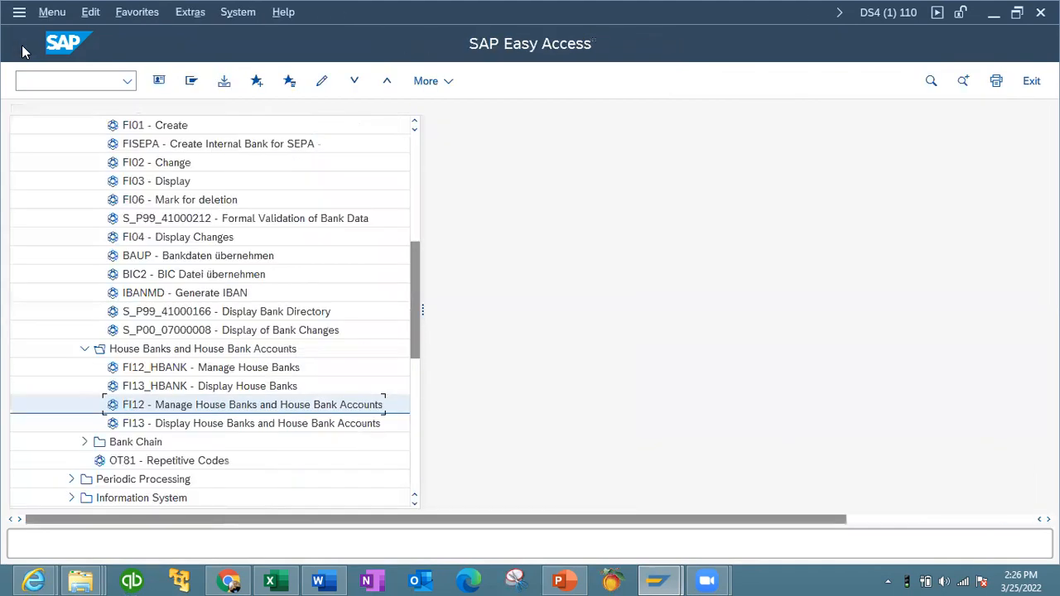
pyautogui.doubleClick(257, 405)
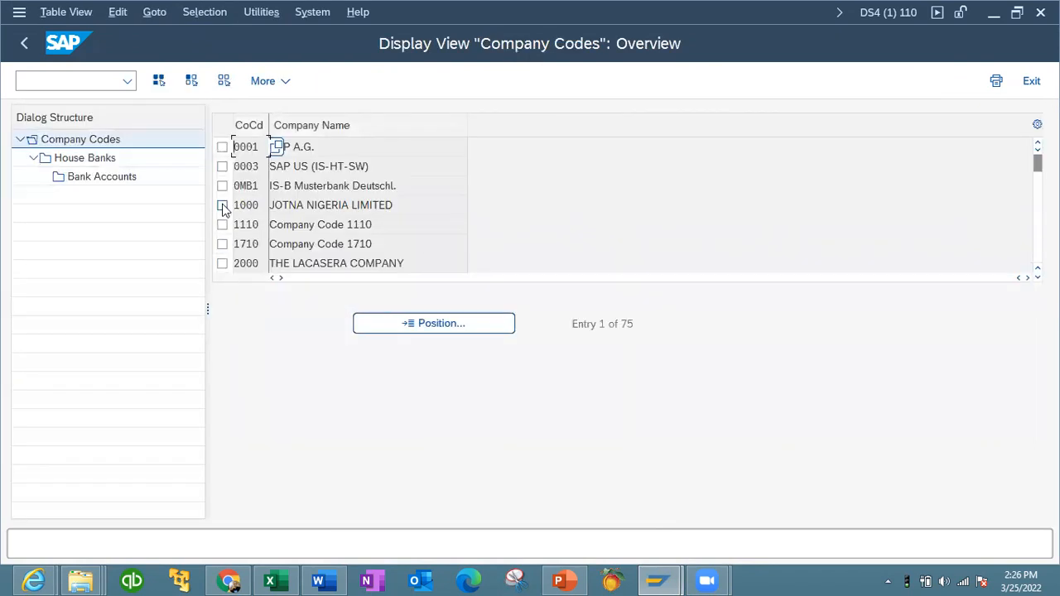
pyautogui.click(222, 224)
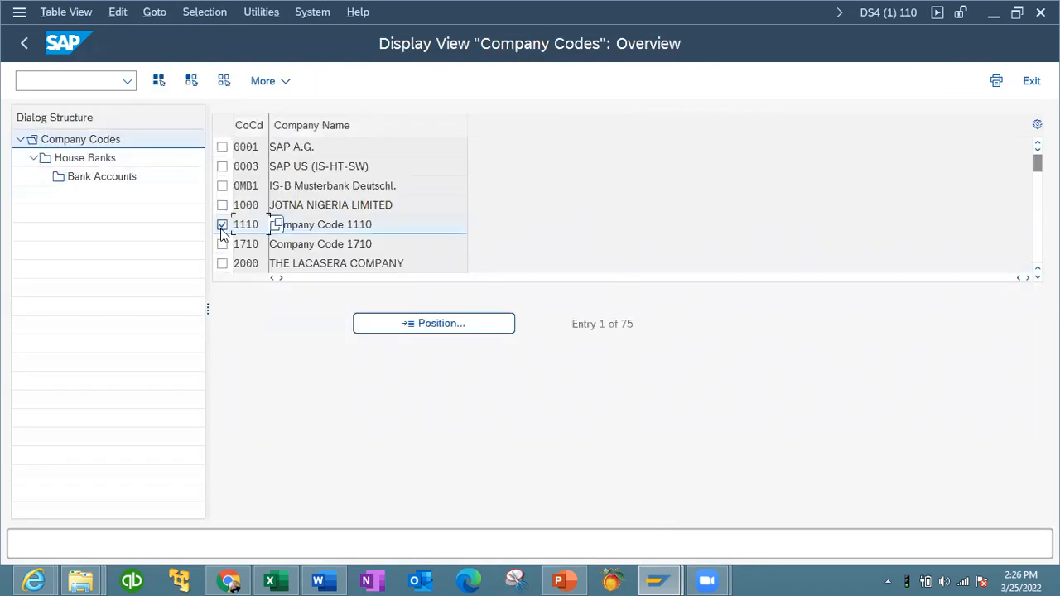
pyautogui.doubleClick(94, 159)
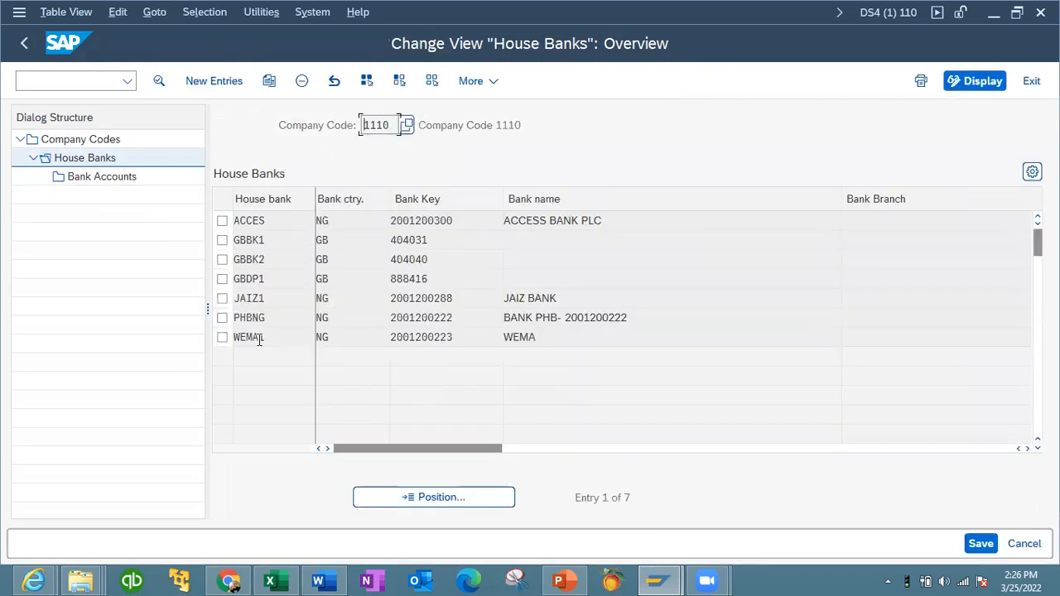
pyautogui.click(222, 221)
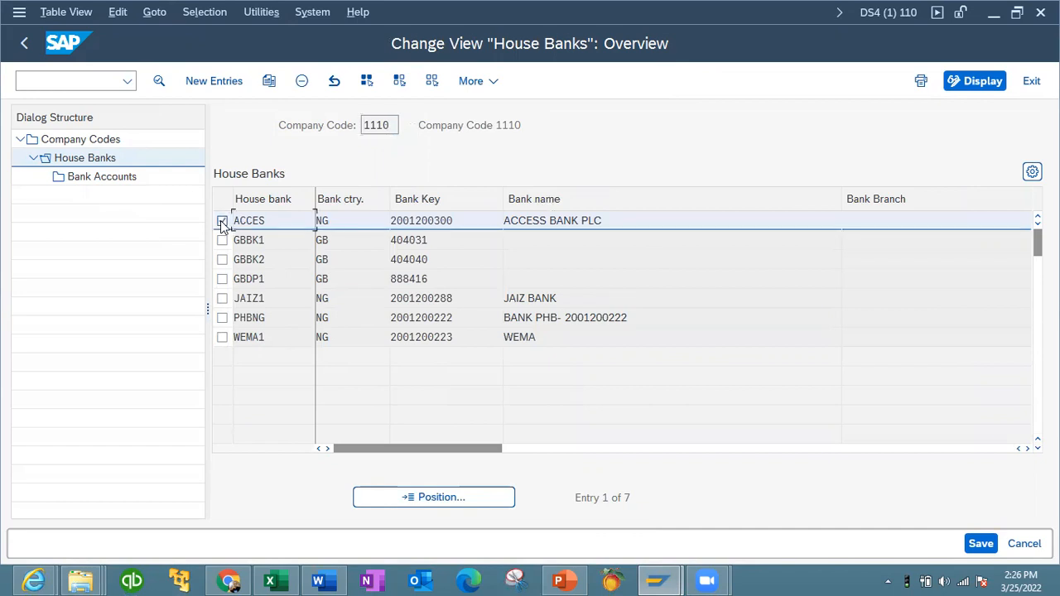
# - Open the bank account of house bank ACCES and review its account data, house bank address and control data
pyautogui.click(103, 179)
pyautogui.doubleClick(106, 180)
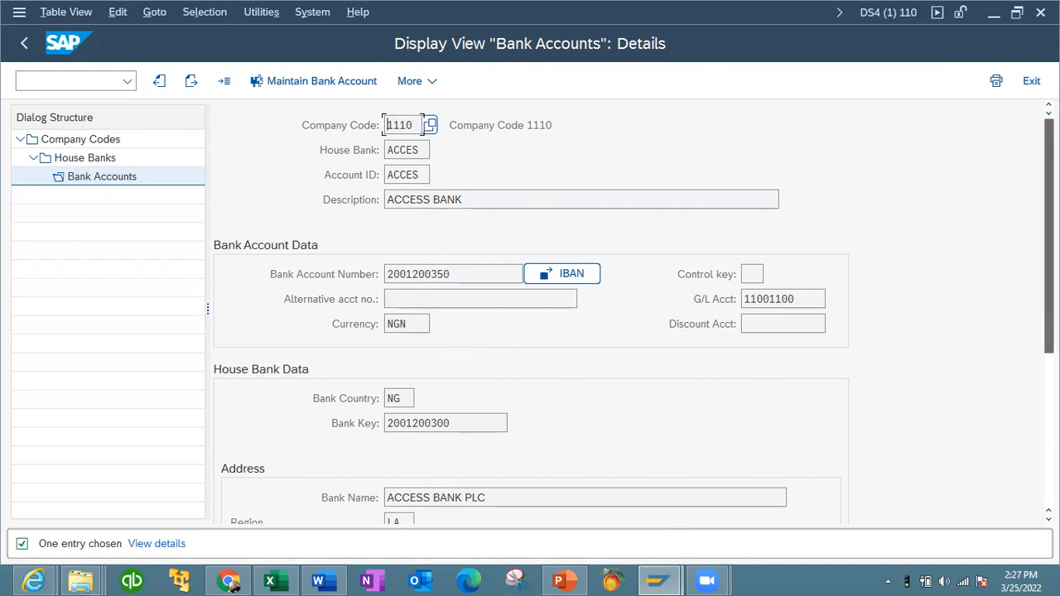
pyautogui.scroll(-5, 459, 304)
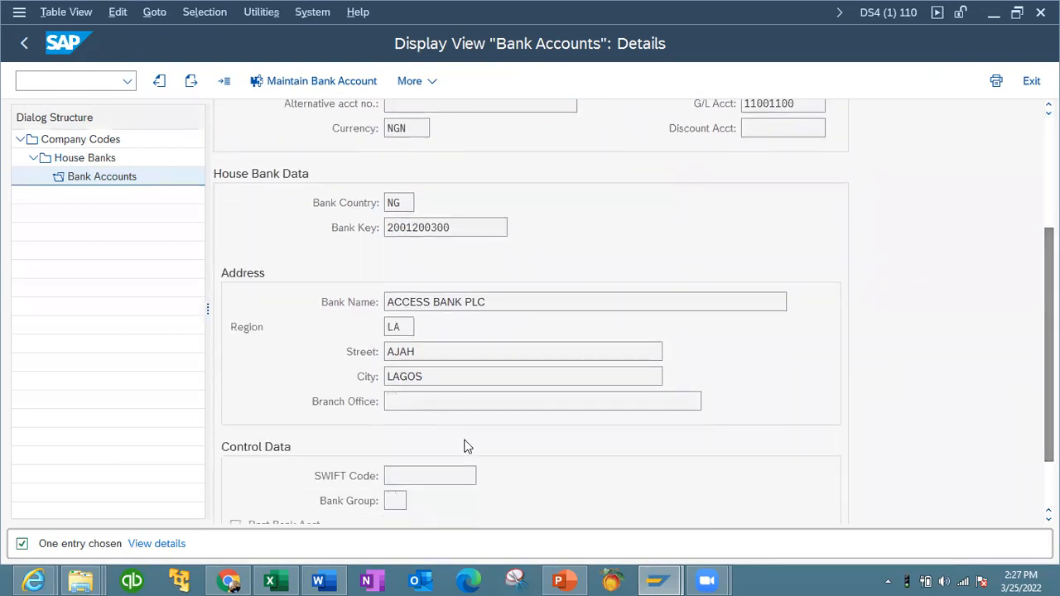
pyautogui.scroll(-2, 530, 331)
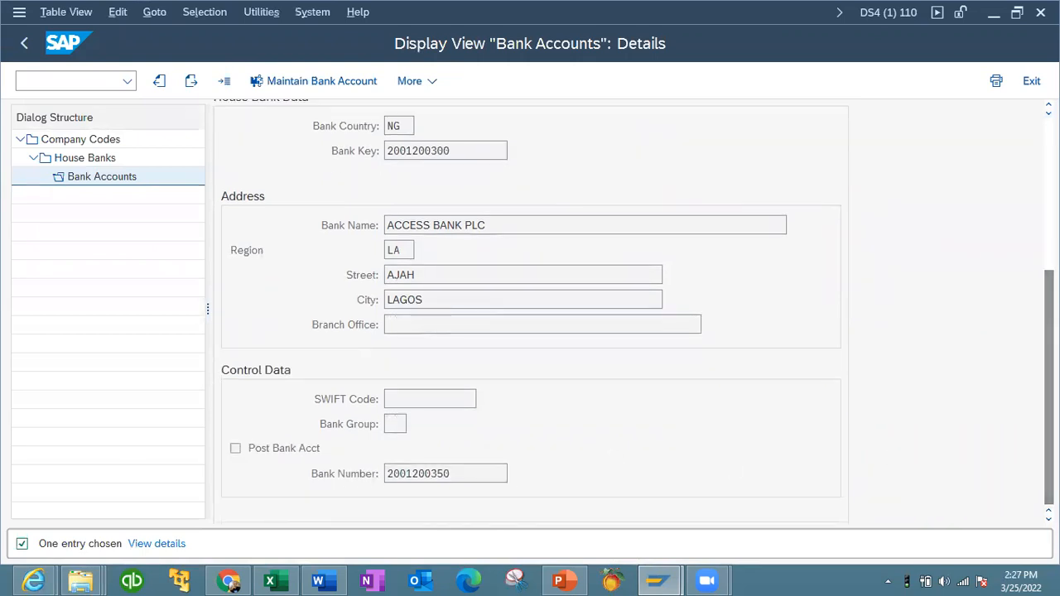
pyautogui.scroll(7, 530, 314)
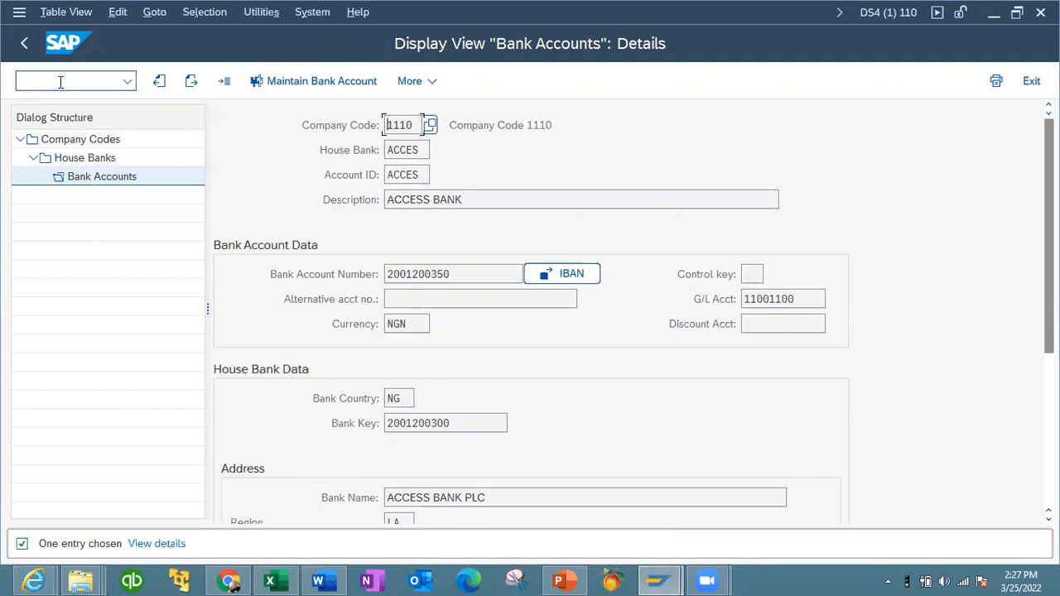
pyautogui.click(25, 47)
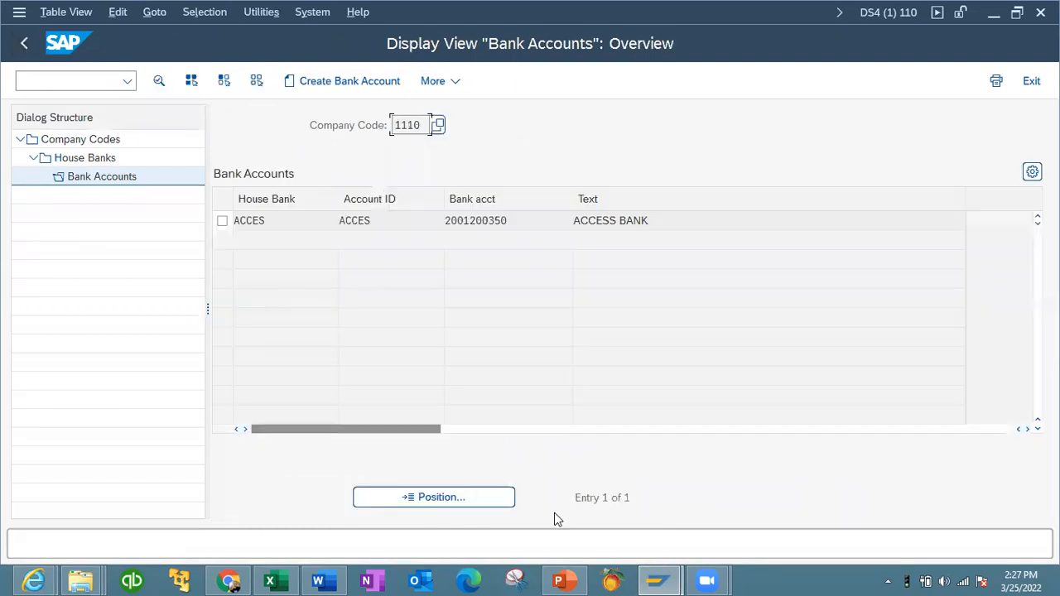
# - Switch to the SAP BANK MASTER DATA presentation in PowerPoint and open the context menu of slide 4
pyautogui.click(563, 579)
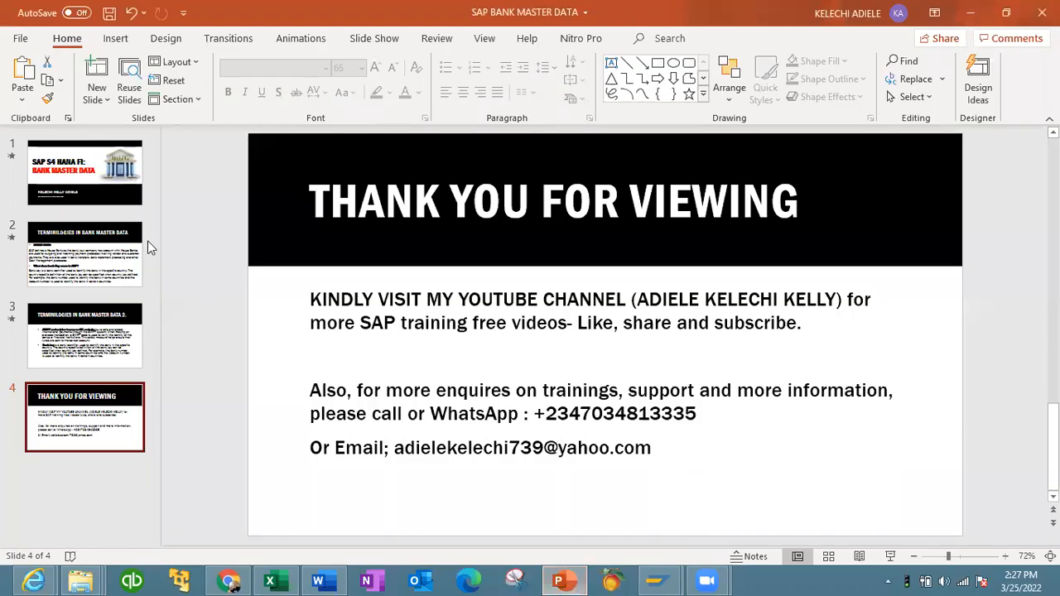
pyautogui.click(115, 41)
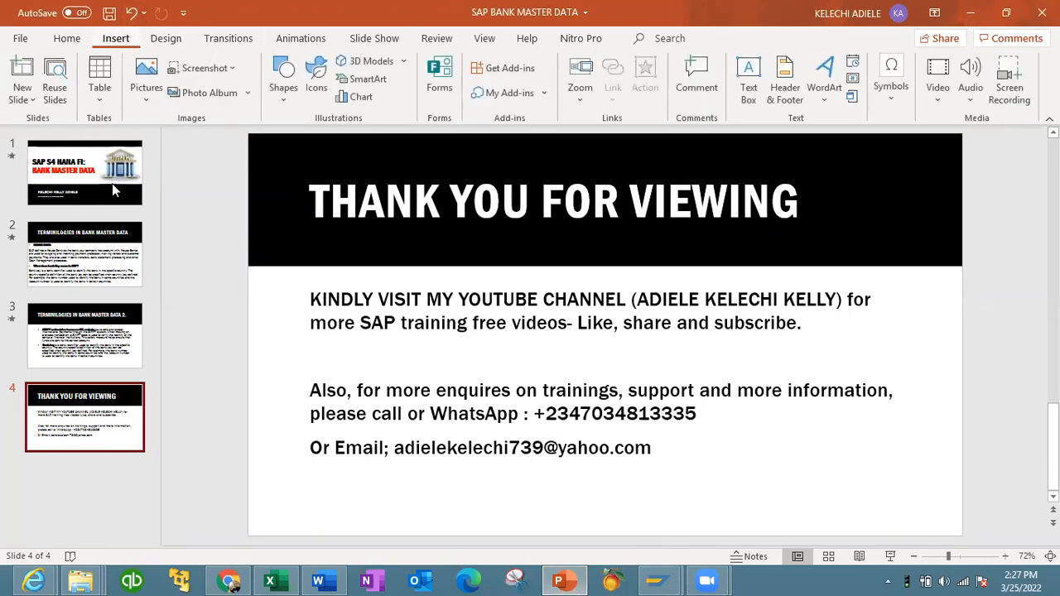
pyautogui.rightClick(108, 416)
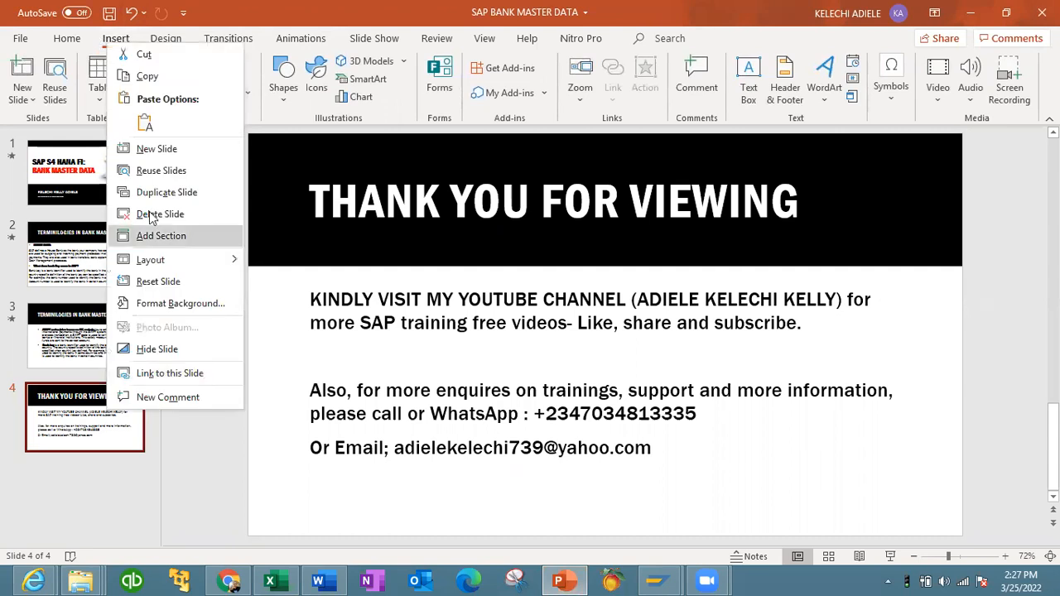